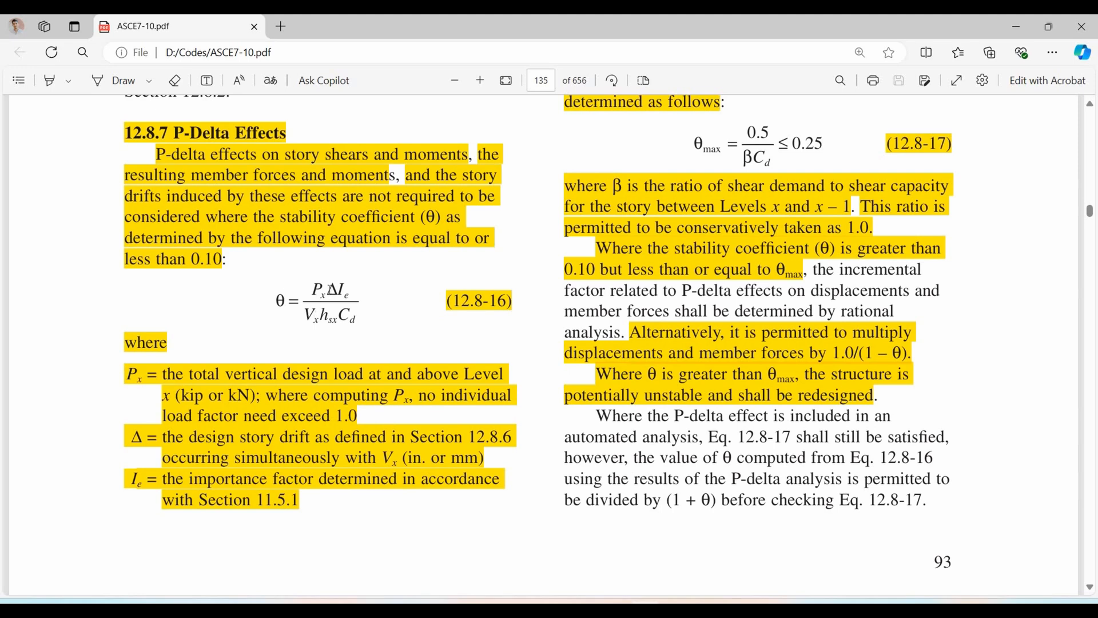
Step: Review the P-Delta provisions of section 12.8.7 in ASCE7-10.pdf, the P-Delta worksheet in Excel, and the YouTube channel's latest tutorials
scroll(707, 321, "up", 4)
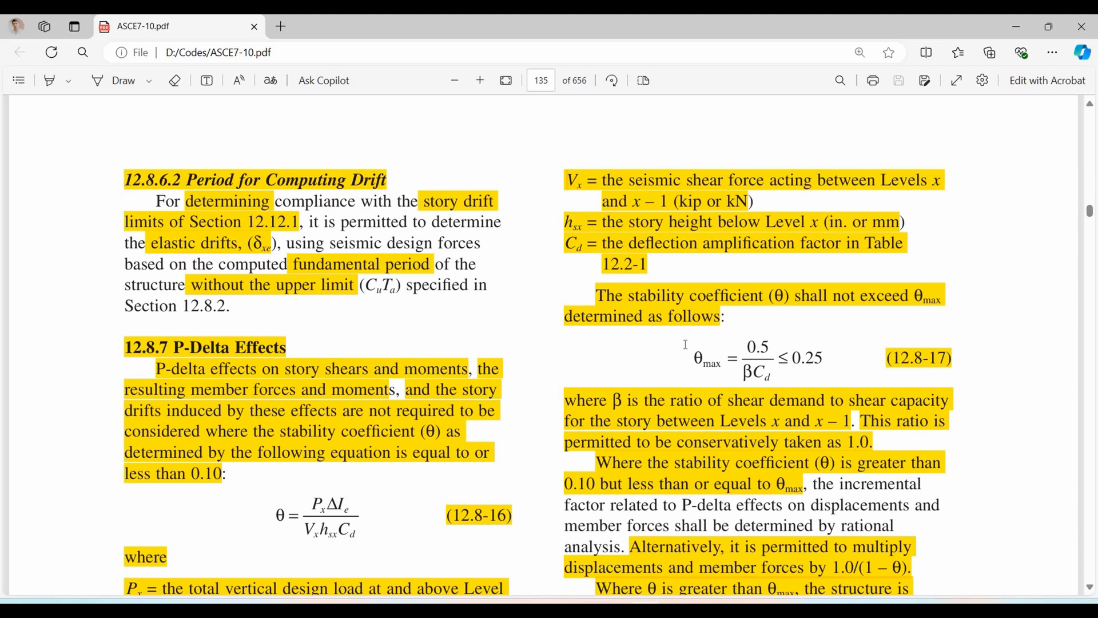
scroll(686, 345, "down", 1)
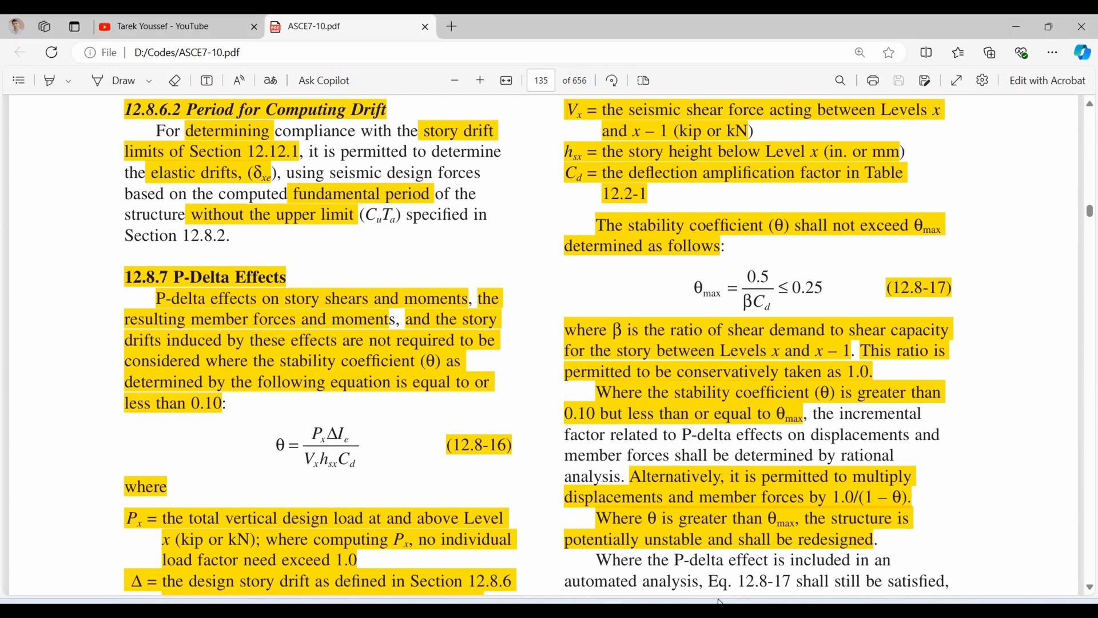
key("alt+Tab")
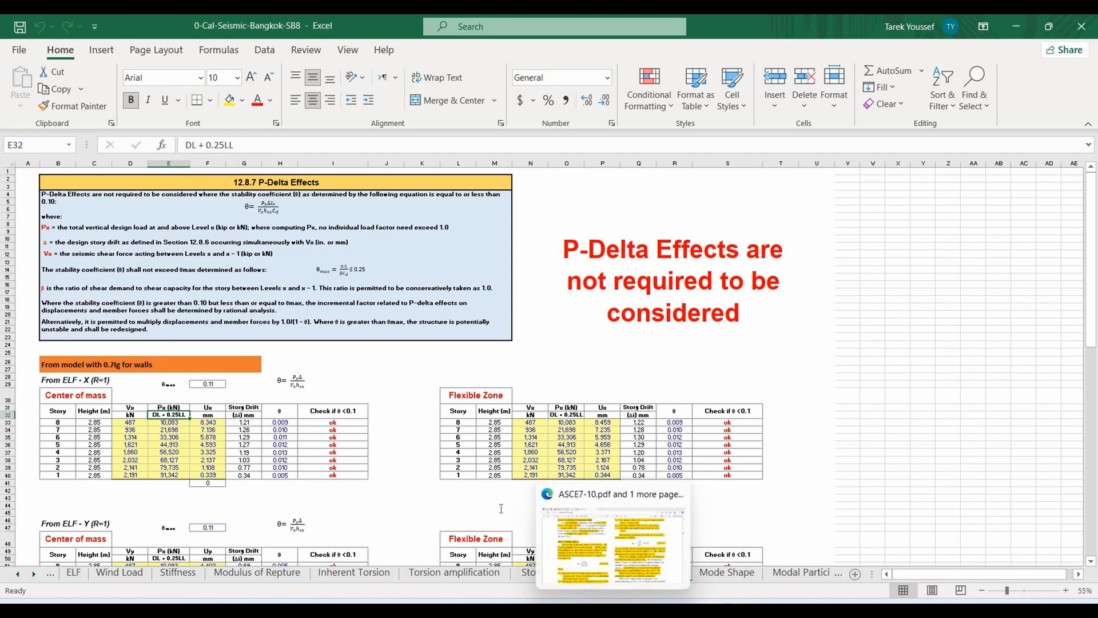
key("alt+Tab")
left_click(171, 26)
mouse_move(166, 424)
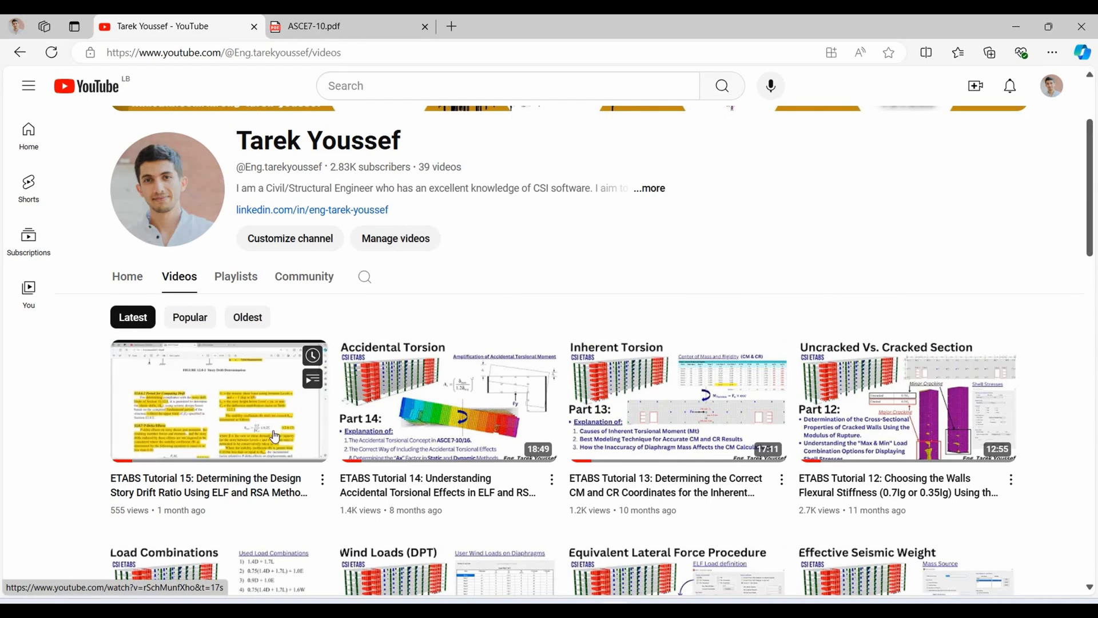
left_click(349, 26)
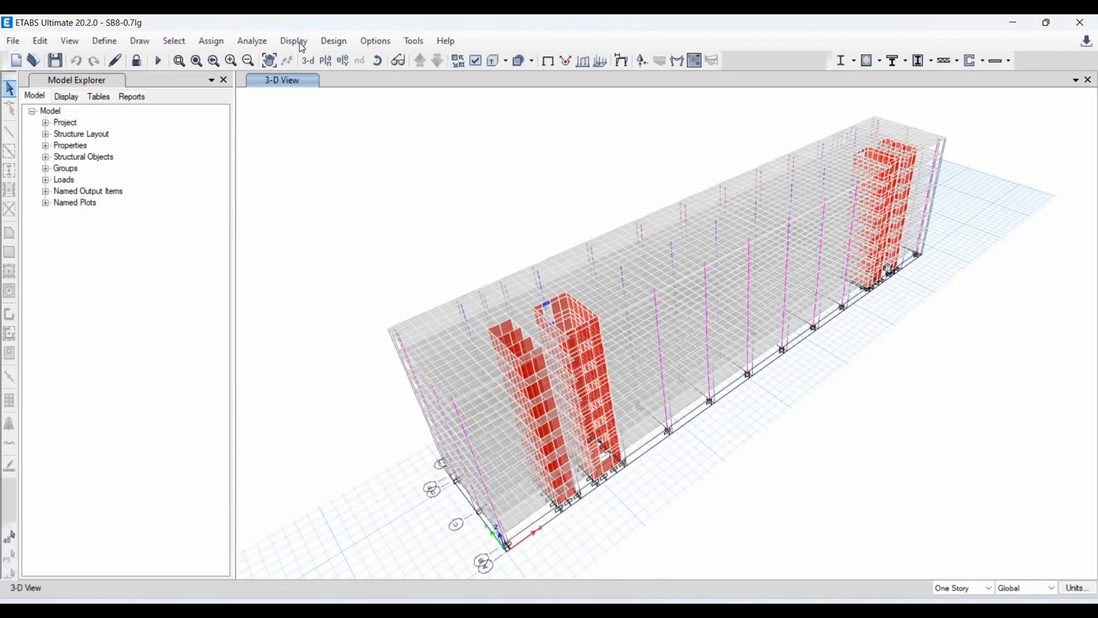
Step: In ETABS, start choosing result tables for display and clear all selected load patterns and load cases
left_click(295, 40)
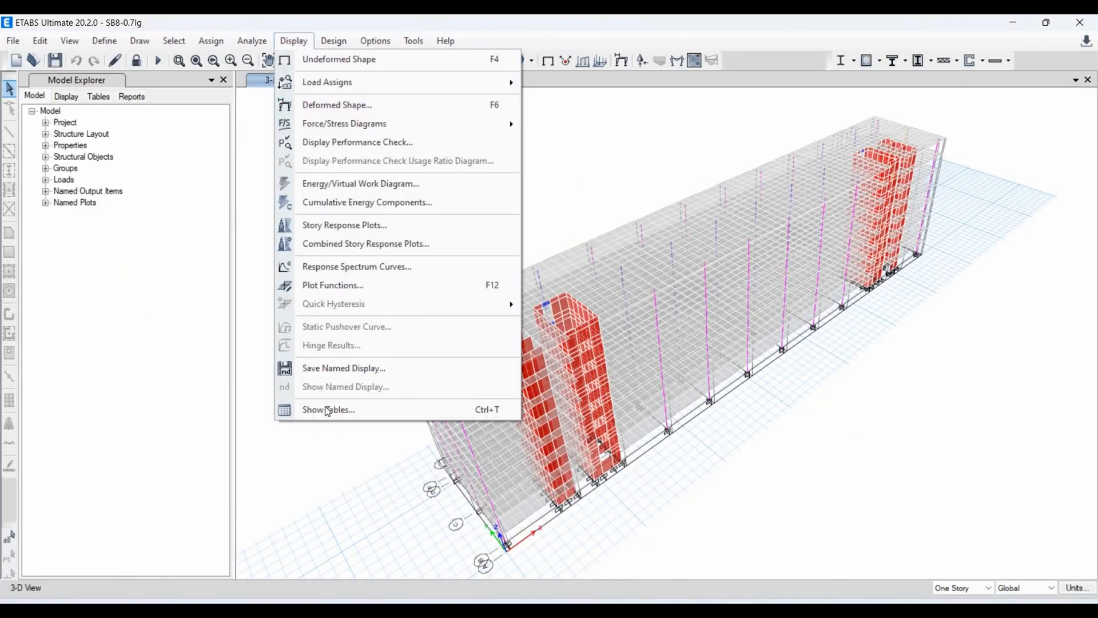
left_click(329, 410)
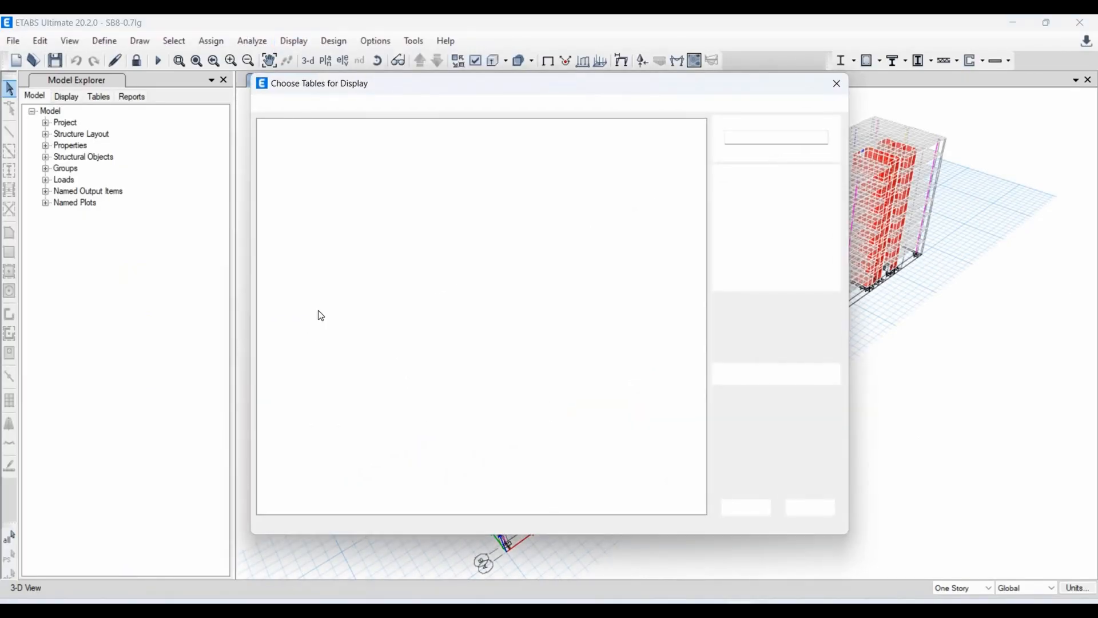
left_click(777, 138)
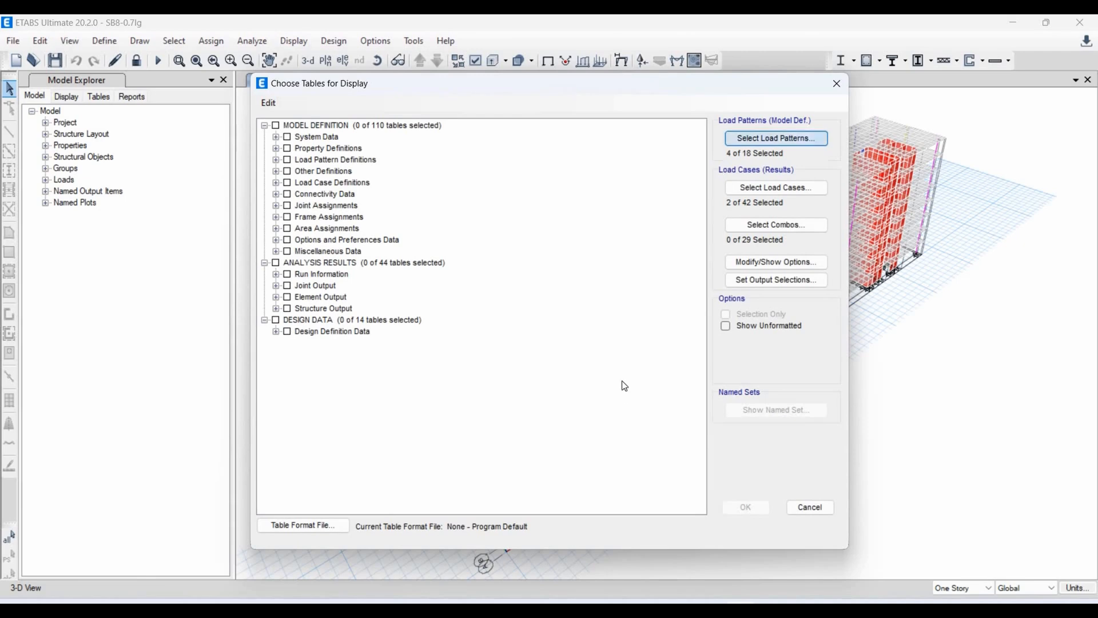
left_click(630, 374)
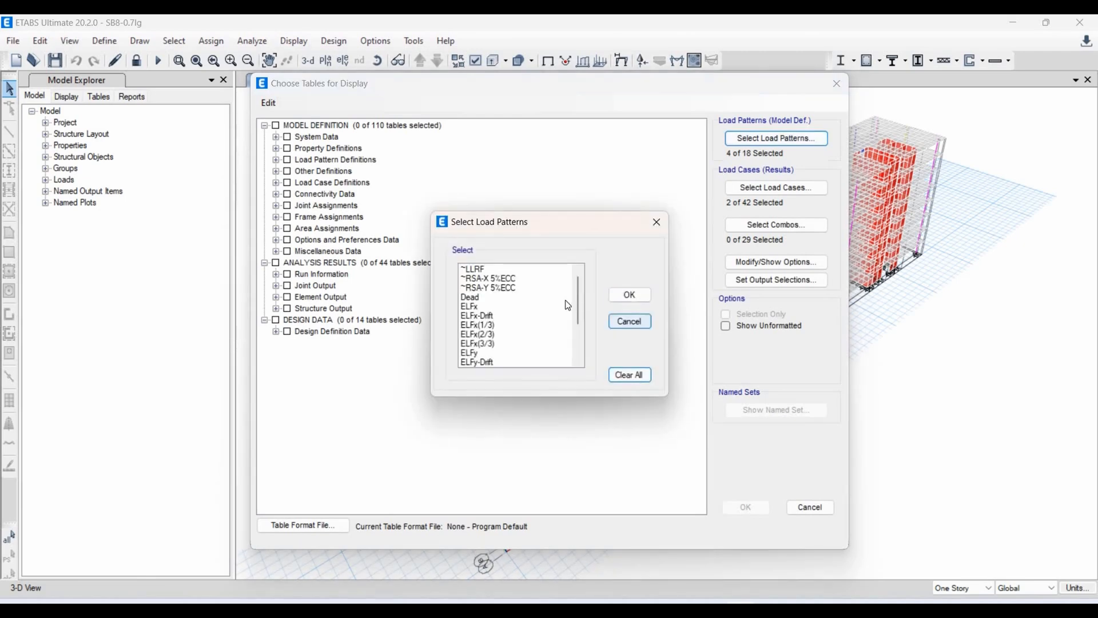
left_click(618, 294)
left_click(794, 191)
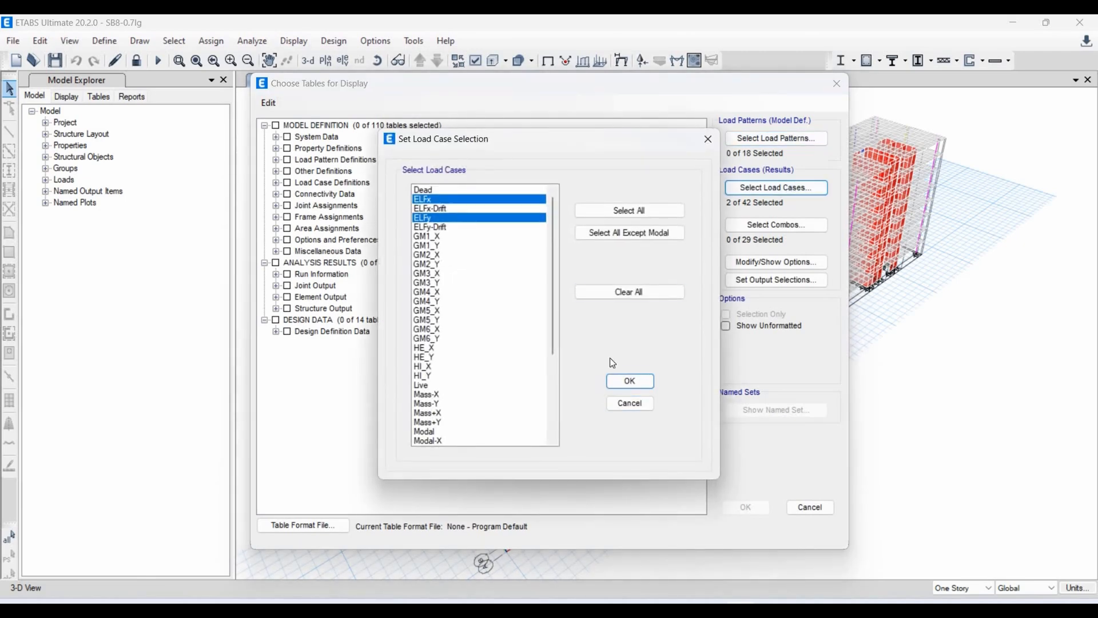
left_click(629, 292)
Step: Select only the DL+0.25LL combination and display the Story Forces table from the structure output results
left_click(761, 229)
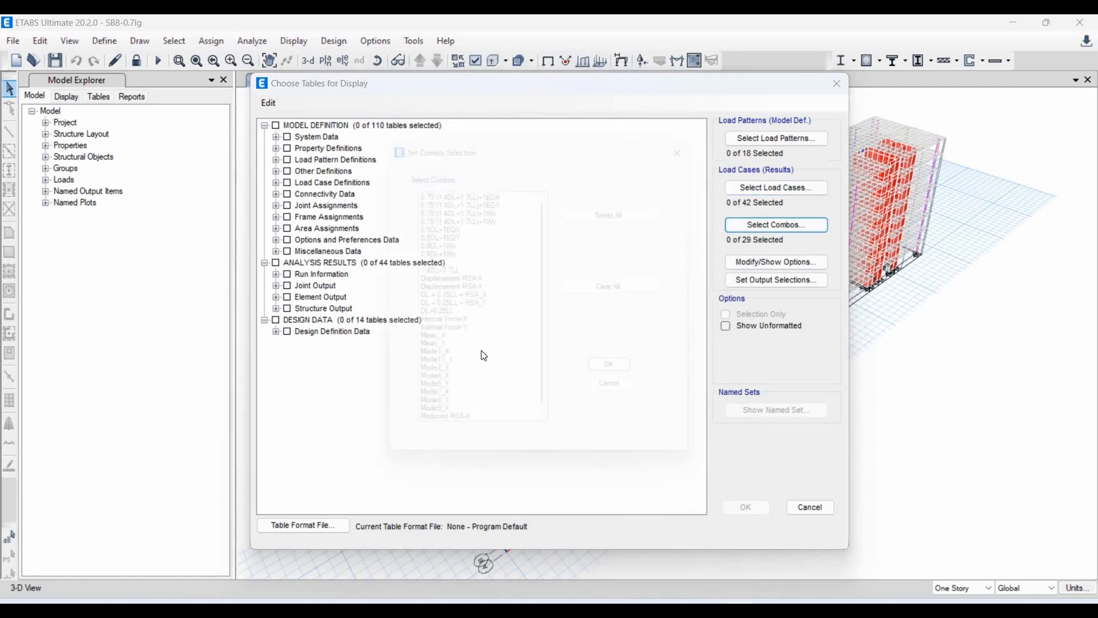
left_click(452, 320)
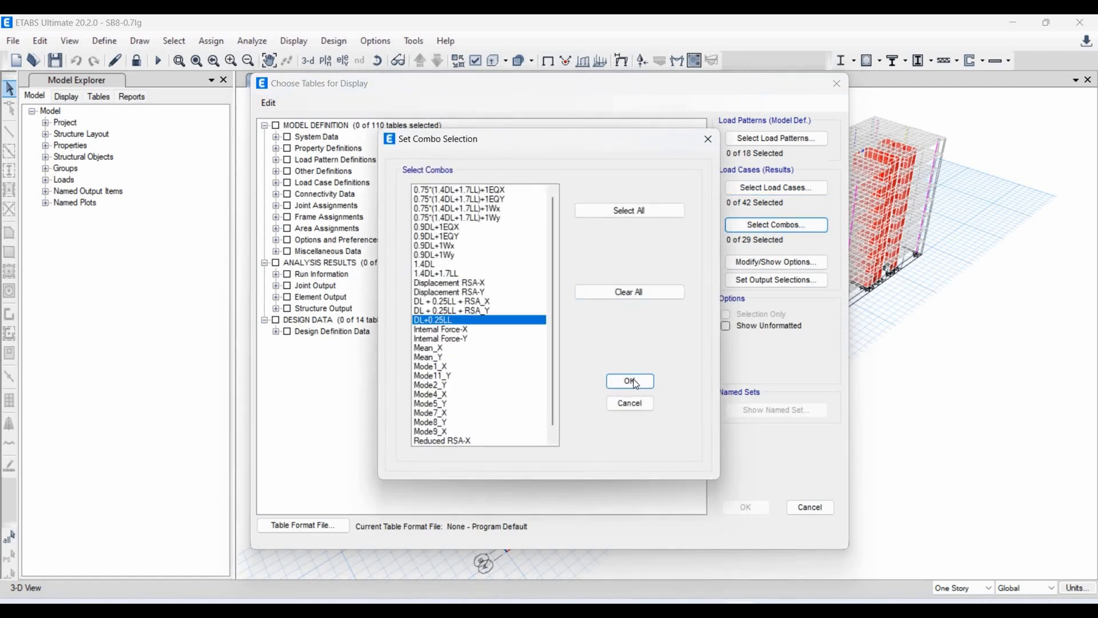
left_click(630, 381)
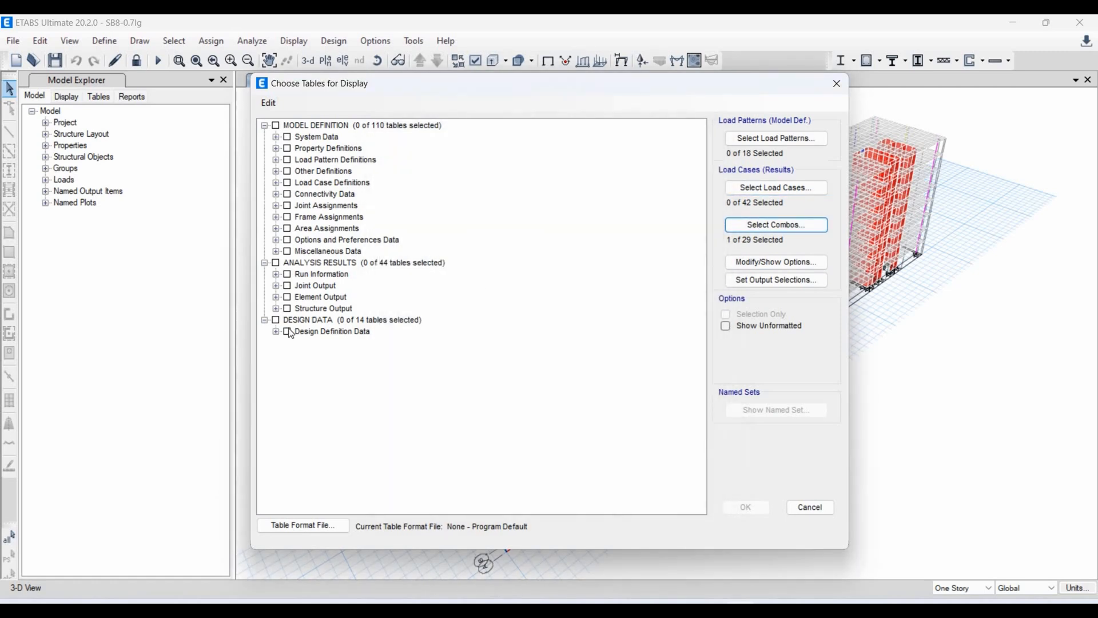
left_click(276, 309)
left_click(288, 343)
left_click(309, 366)
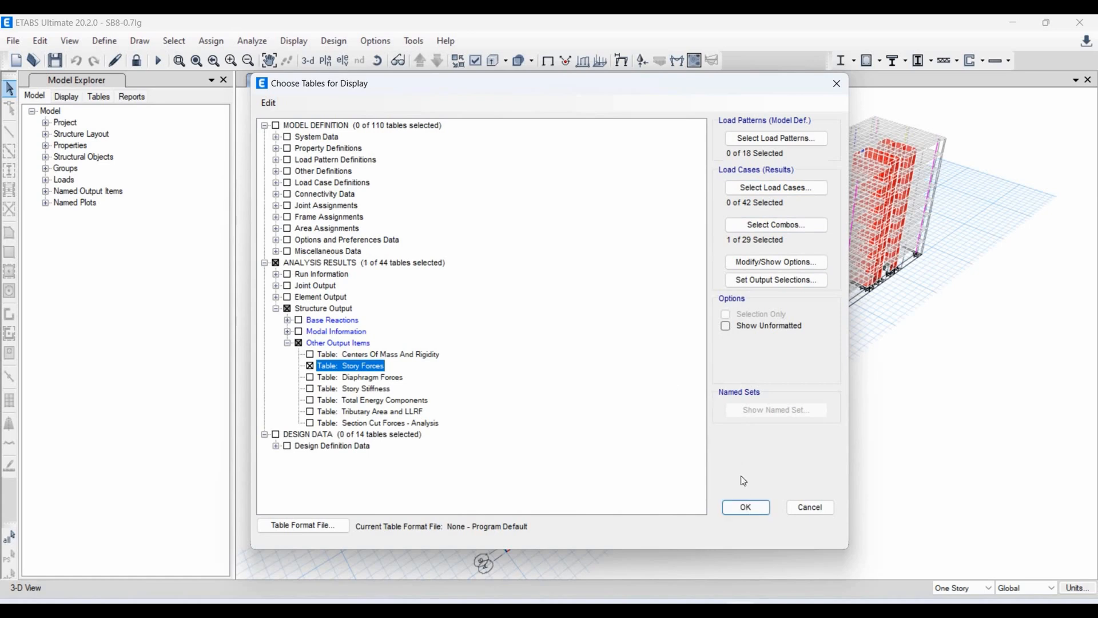
left_click(747, 508)
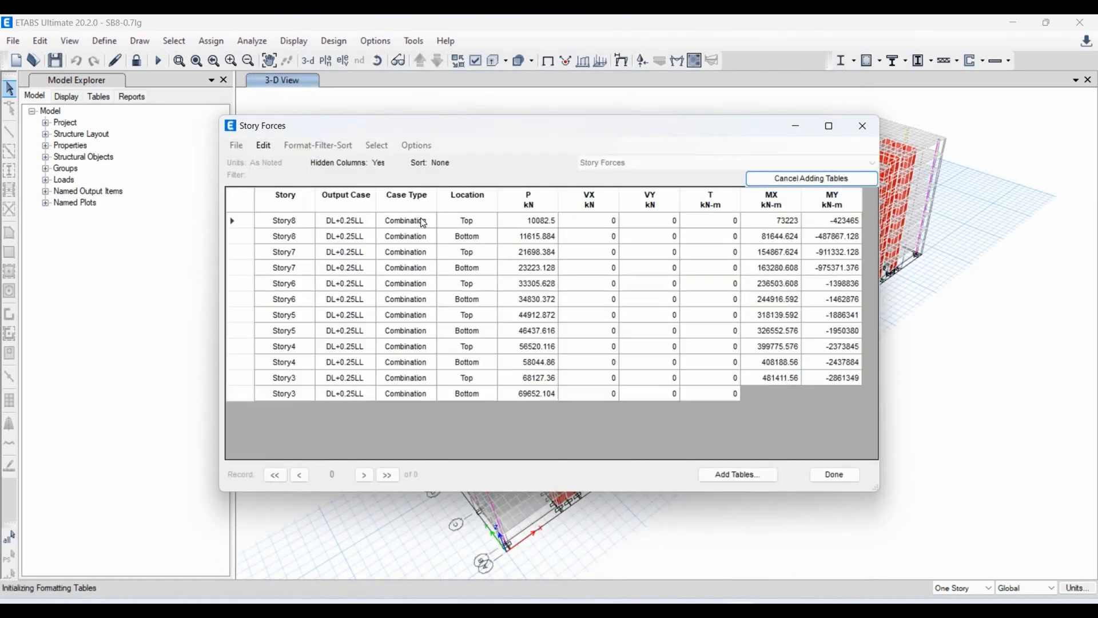
Step: Export the current Story Forces table to Excel
left_click(238, 147)
mouse_move(449, 160)
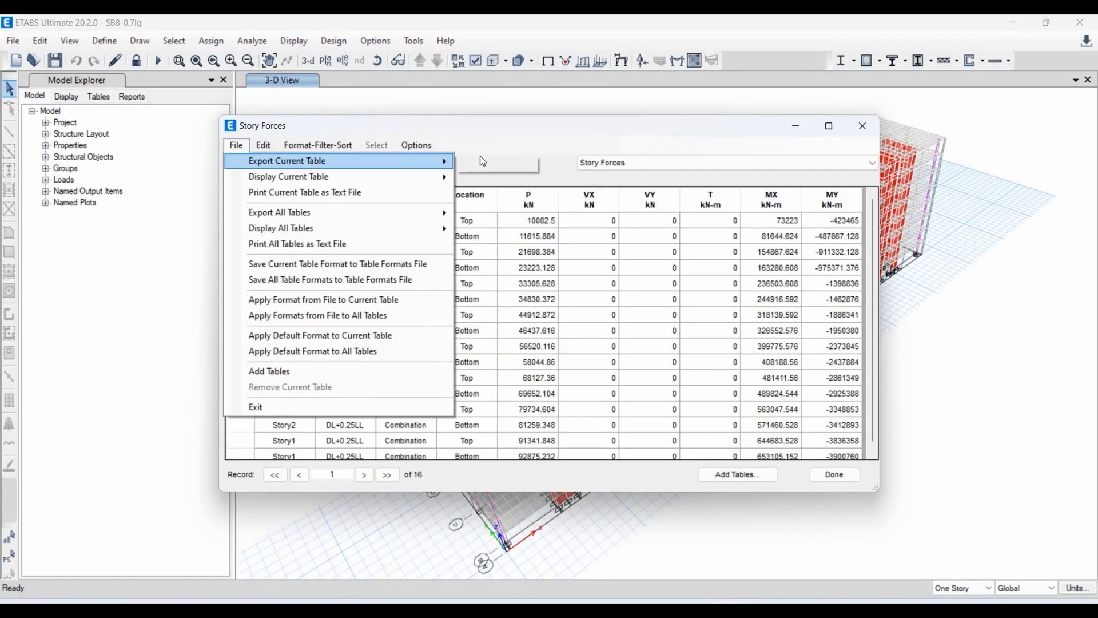
left_click(493, 161)
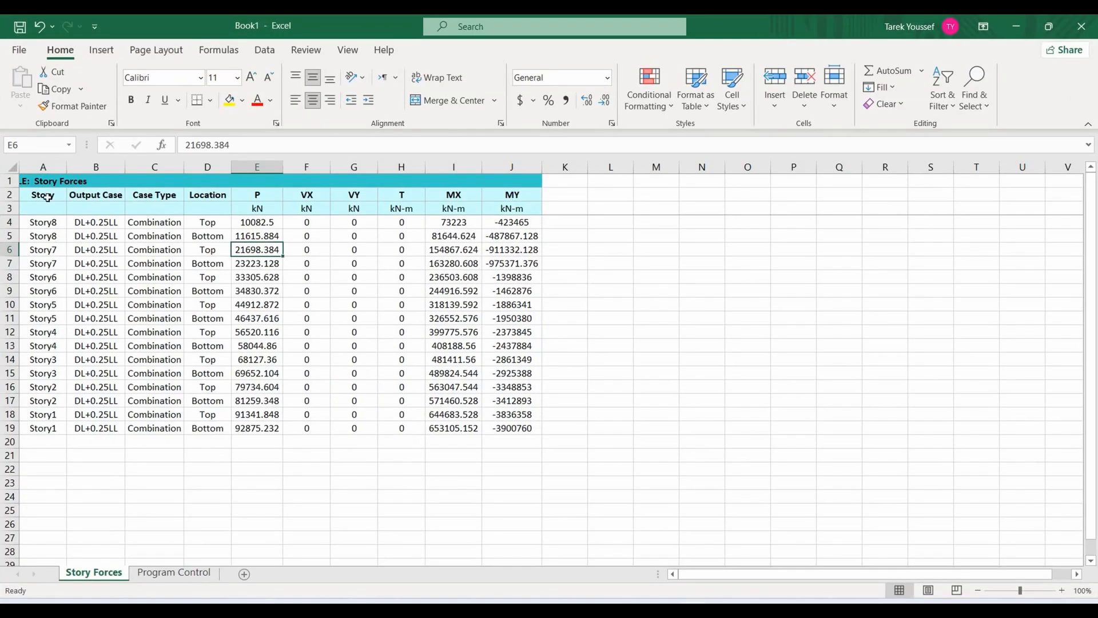
Step: Add filters to the Story Forces header rows A2:J3 and show only the rows whose Location is Top
left_click_drag(47, 197, 549, 207)
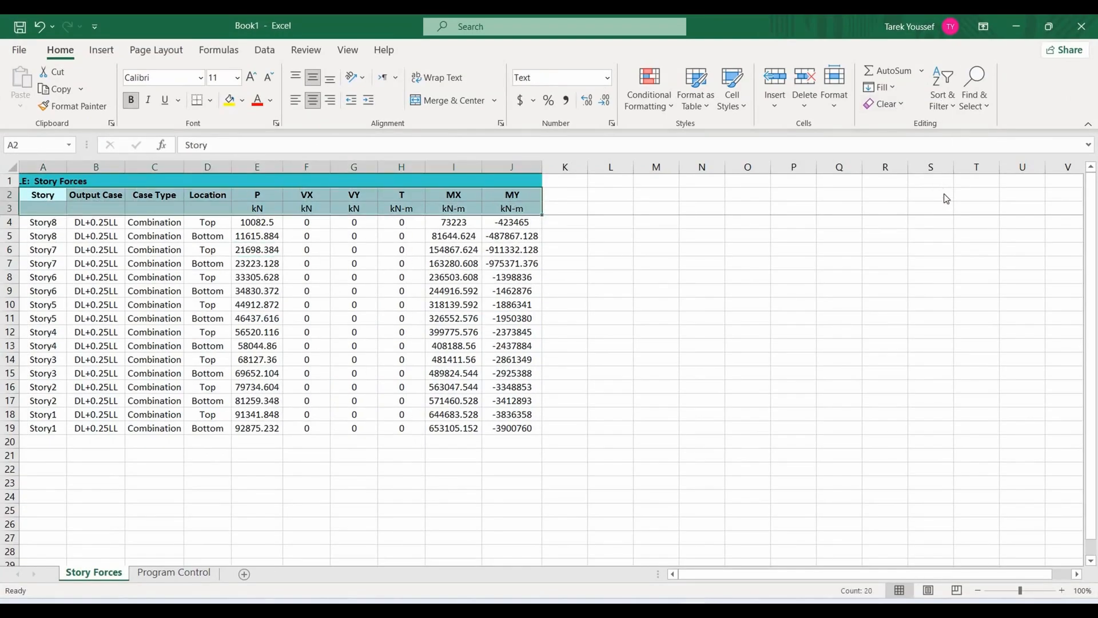
left_click(943, 94)
left_click(964, 190)
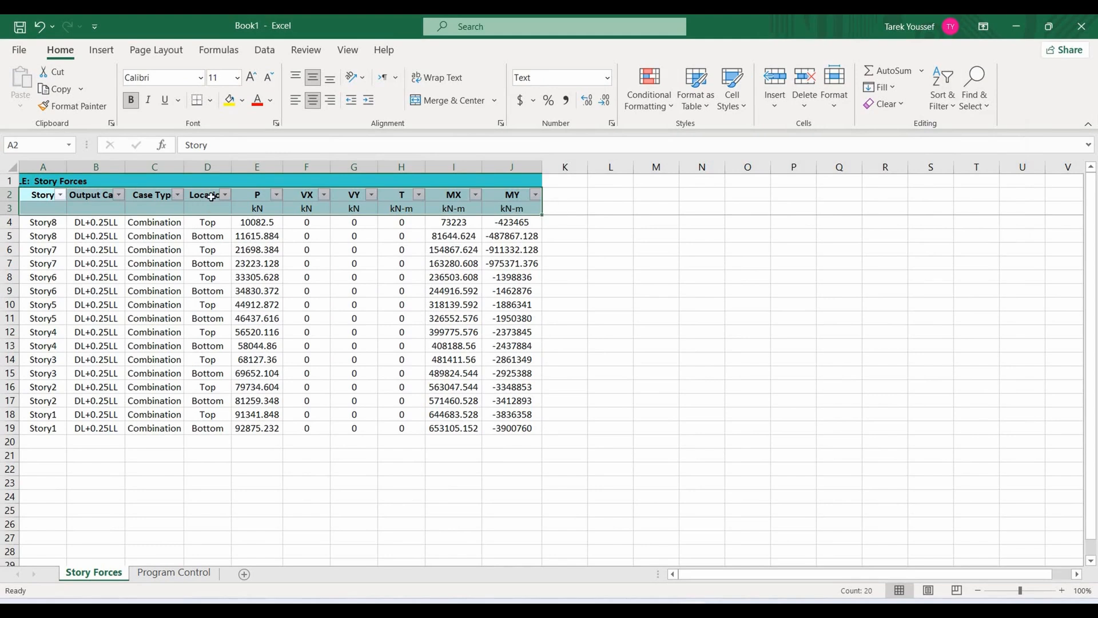
left_click(225, 195)
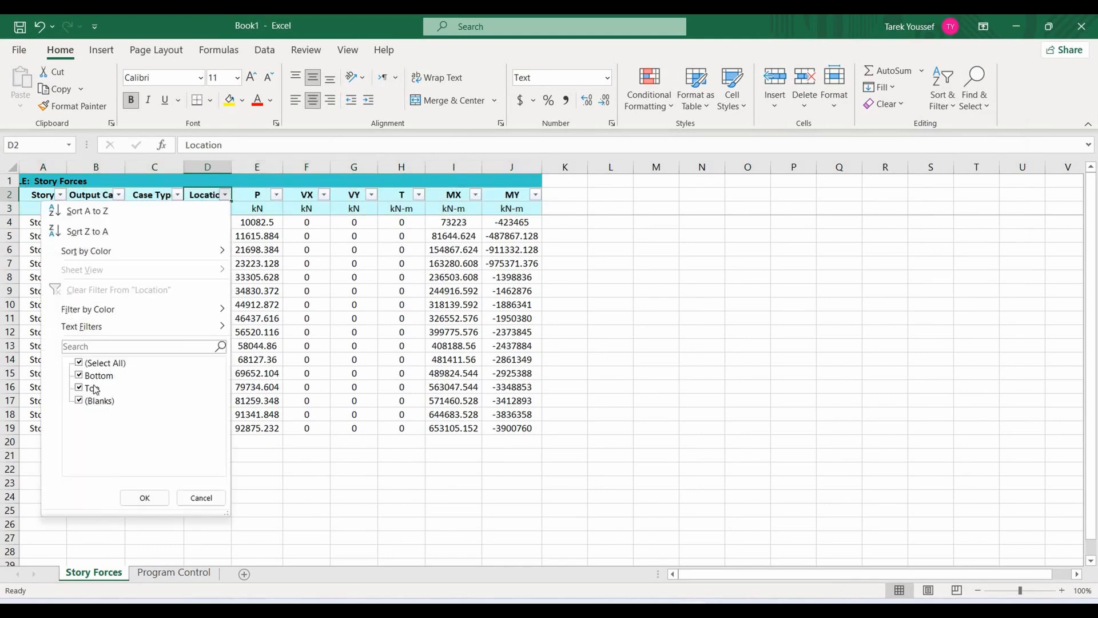
left_click(95, 364)
left_click(95, 388)
left_click(154, 497)
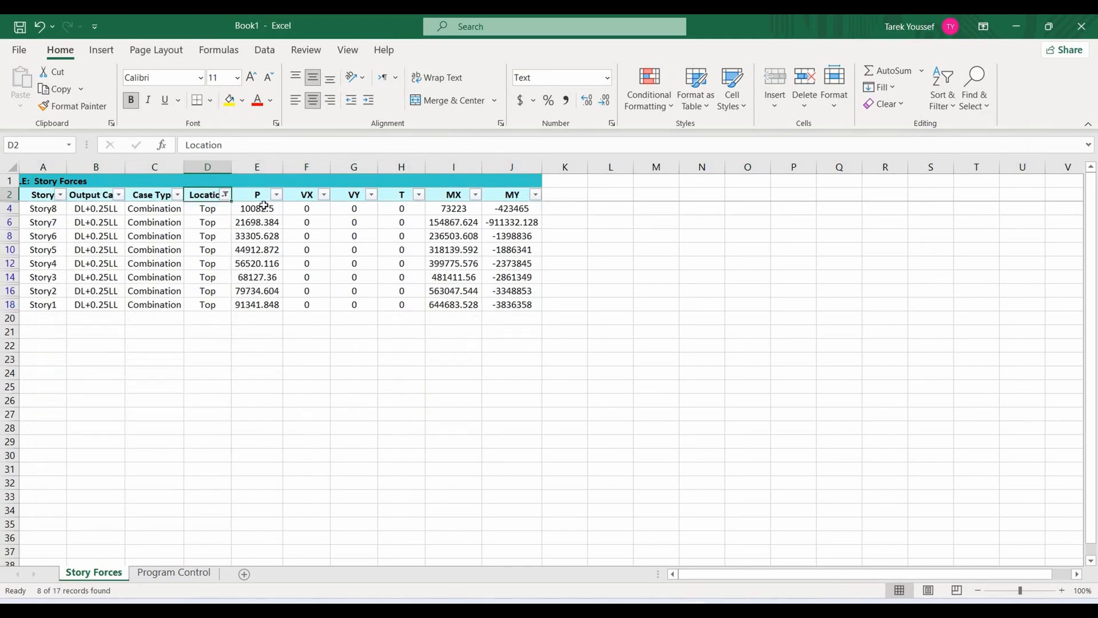
Step: Copy the filtered P values for stories 8 to 1 and switch to the 0-Cal-Seismic-Bangkok-SB8 workbook
left_click_drag(264, 206, 258, 305)
key("ctrl+c")
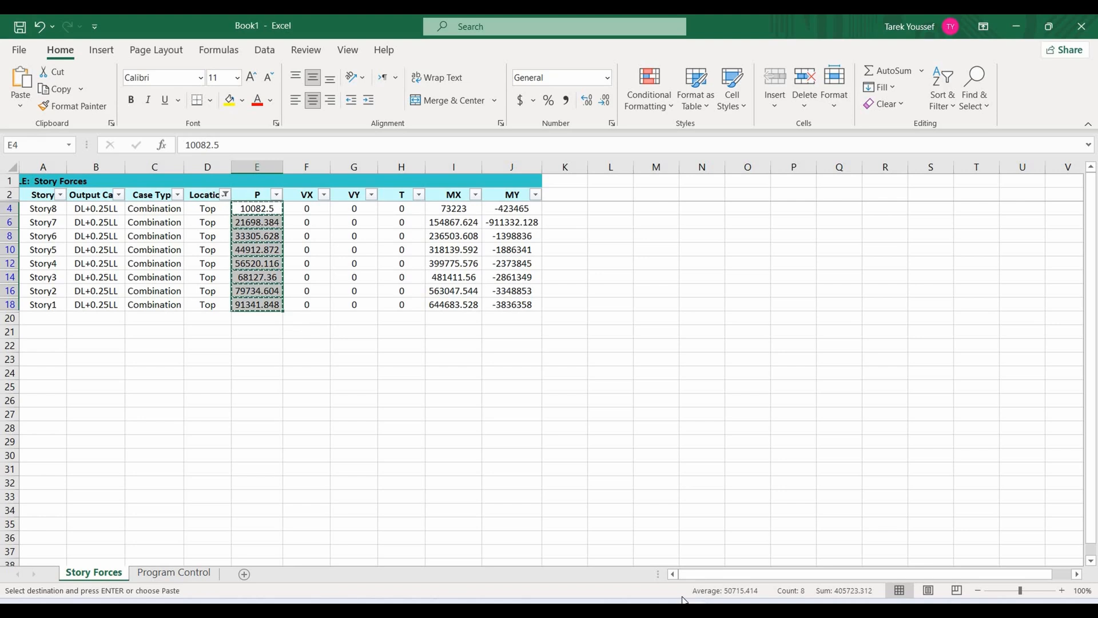
left_click(618, 537)
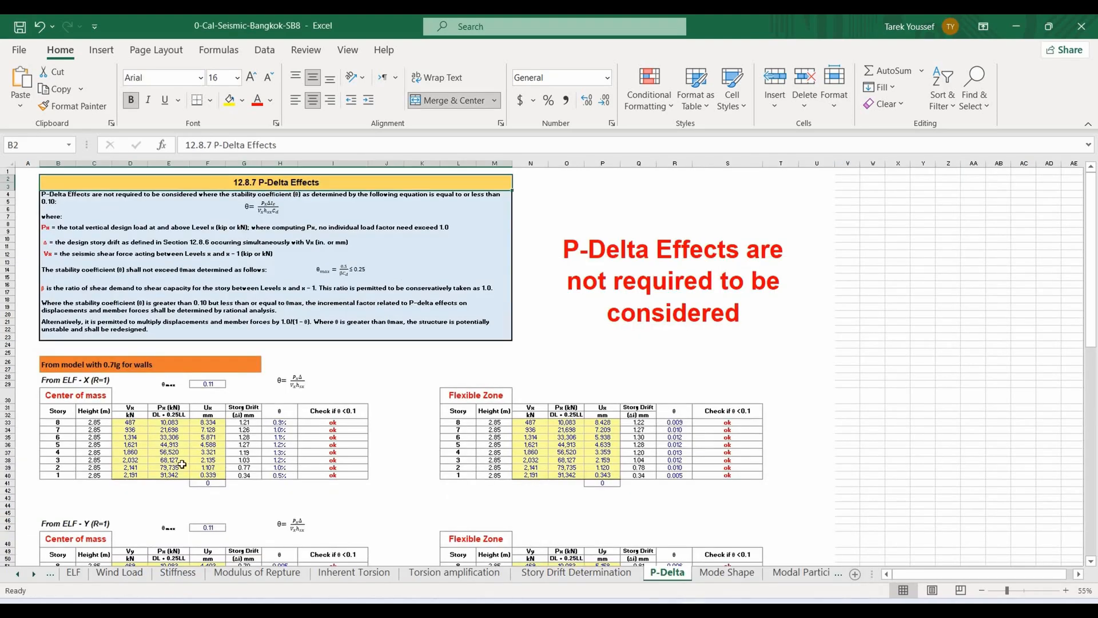
Step: Clear the yellow shear, Px and displacement inputs in the Center of mass and Flexible Zone tables for both ELF-X and ELF-Y
left_click_drag(131, 423, 215, 475)
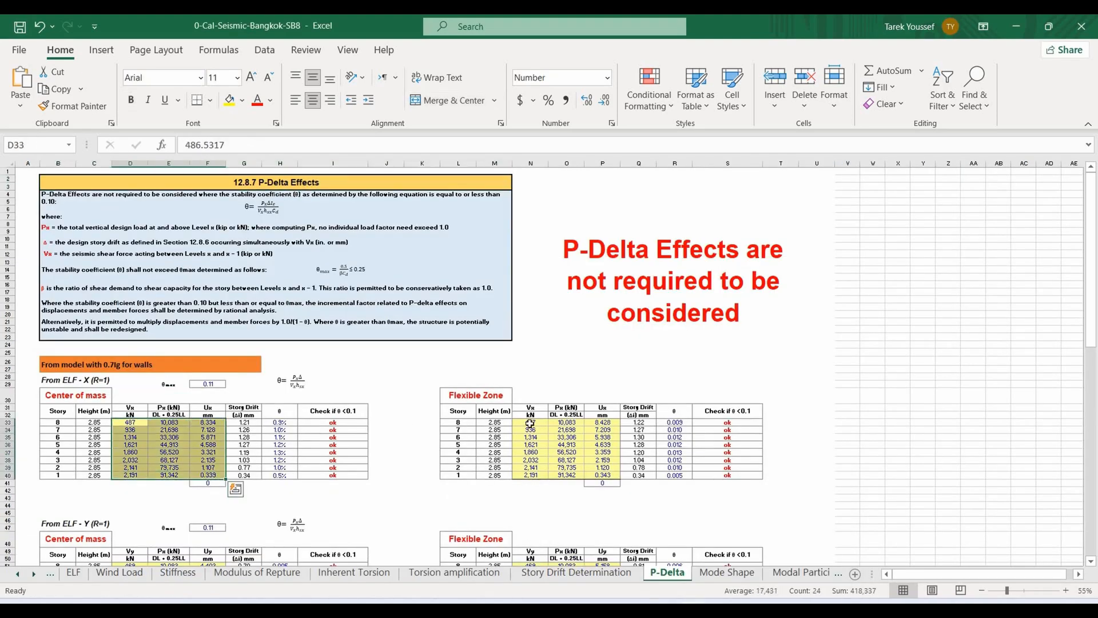
key("Delete")
left_click_drag(530, 423, 606, 476)
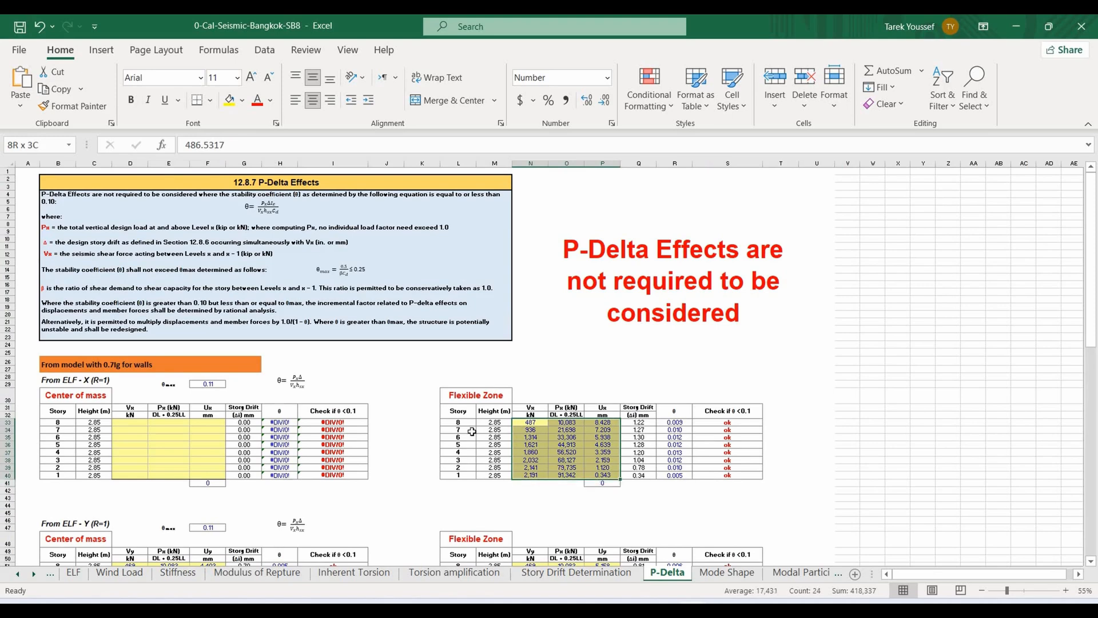
key("Delete")
scroll(472, 432, "down", 5)
left_click_drag(131, 453, 220, 505)
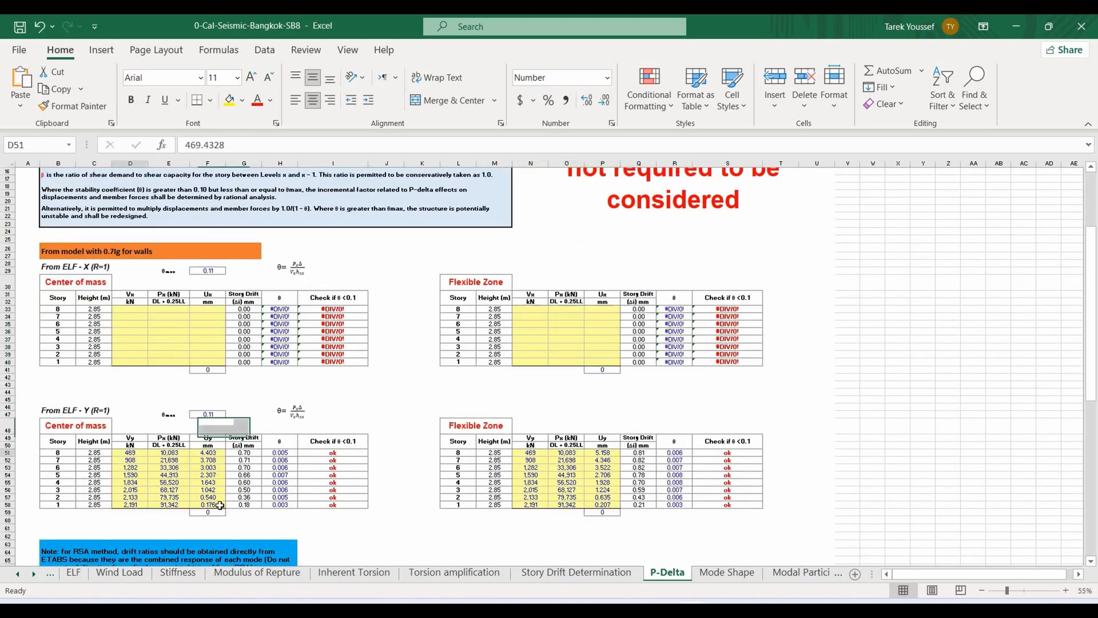
key("Delete")
left_click_drag(530, 452, 603, 505)
key("Delete")
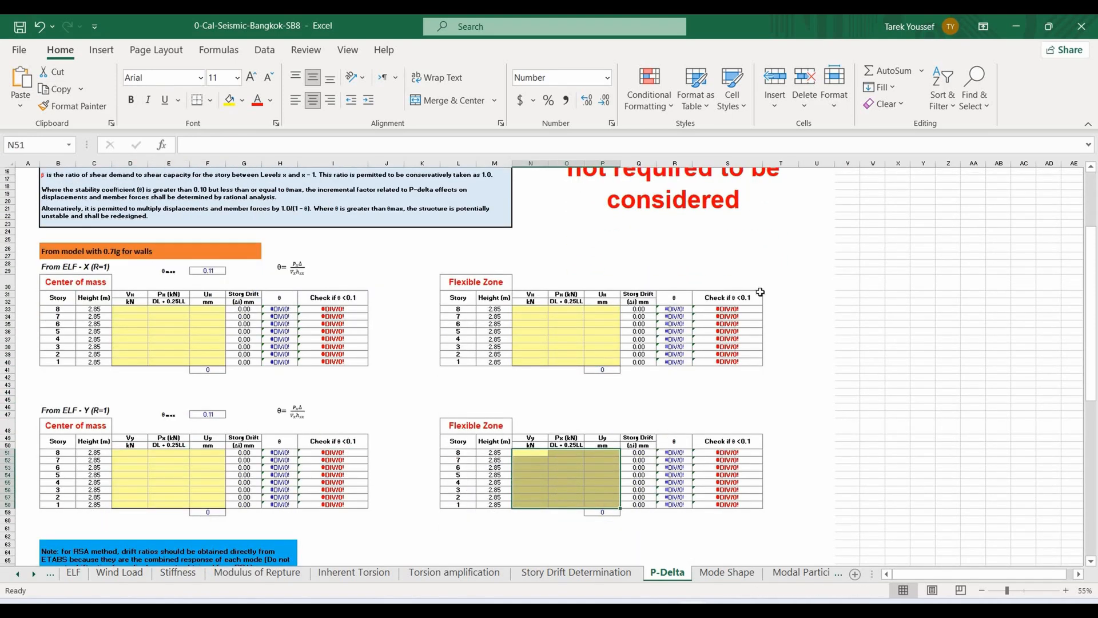
Step: Paste the copied story P values into the Px column of the ELF-X Center of mass table, starting at E33
left_click(422, 303)
left_click(168, 309)
key("ctrl+v")
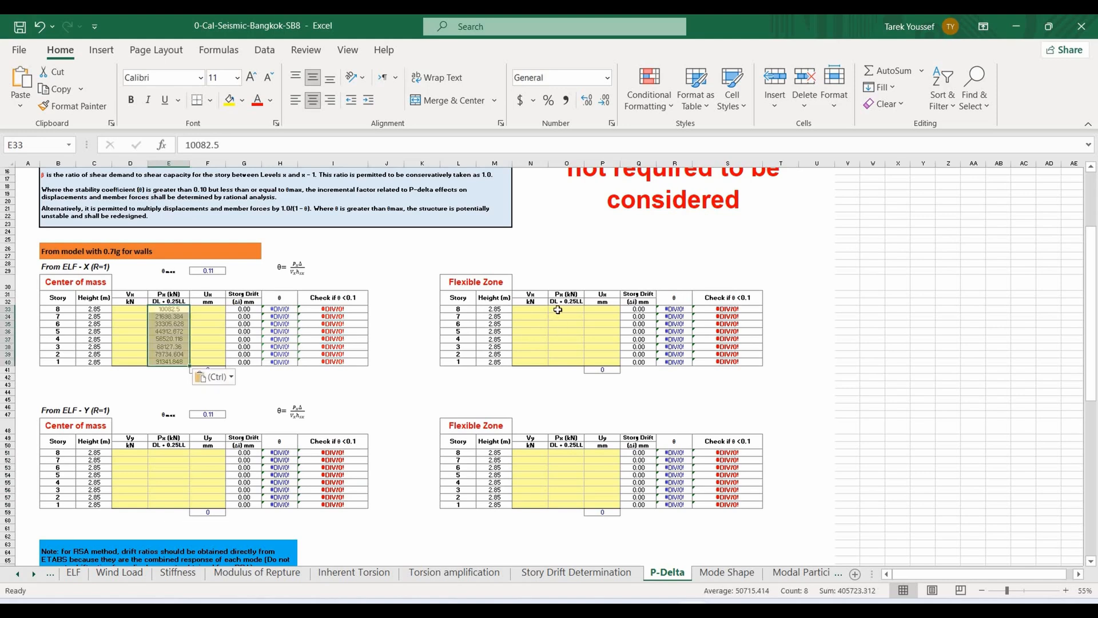
Step: Apply the Flexible Zone cell formatting to the pasted Px values, and copy them into the ELF-X Flexible Zone Px column
left_click_drag(558, 309, 562, 359)
right_click(563, 360)
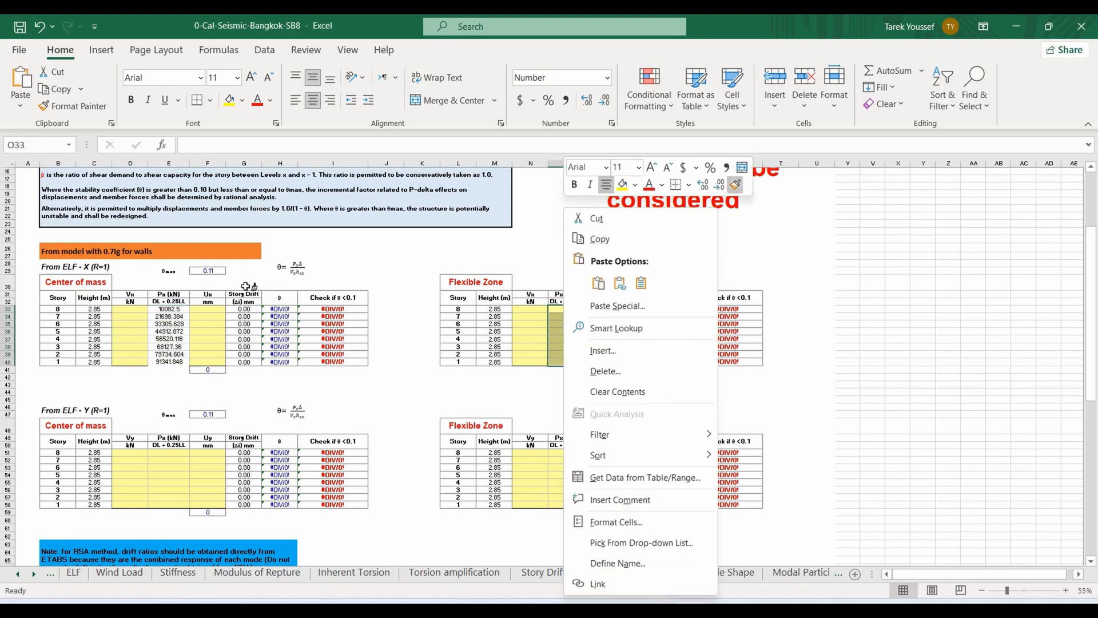
left_click(177, 309)
key("ctrl+c")
left_click(574, 308)
key("ctrl+v")
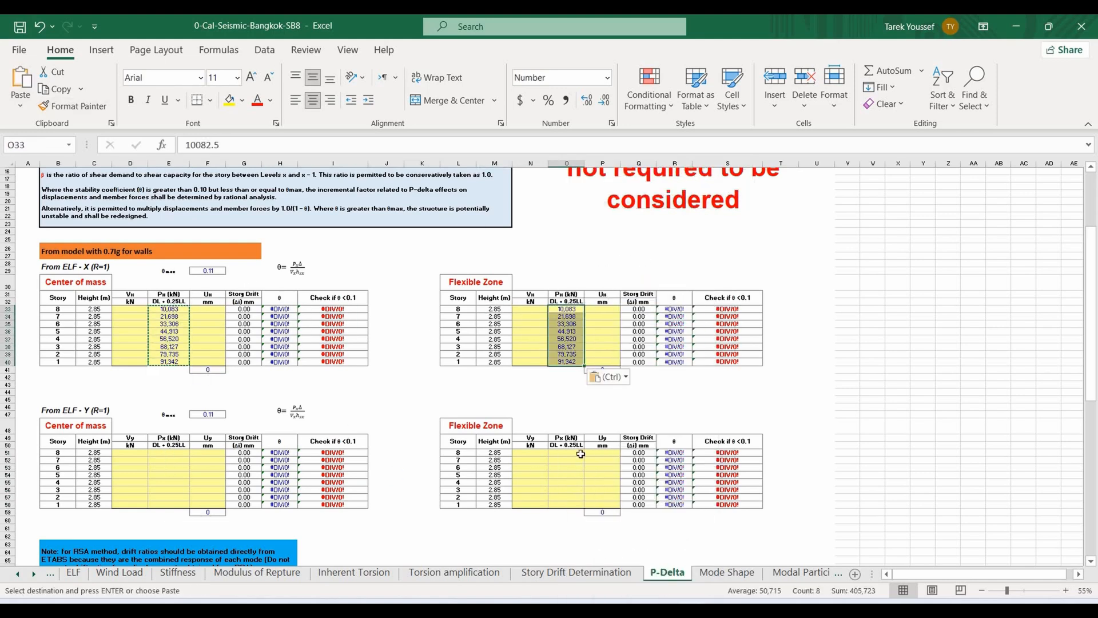
Step: Paste the same Px values into the Center of mass and Flexible Zone tables for ELF-Y
left_click(169, 452)
key("ctrl+v")
left_click(566, 452)
key("ctrl+v")
key("Escape")
left_click(530, 384)
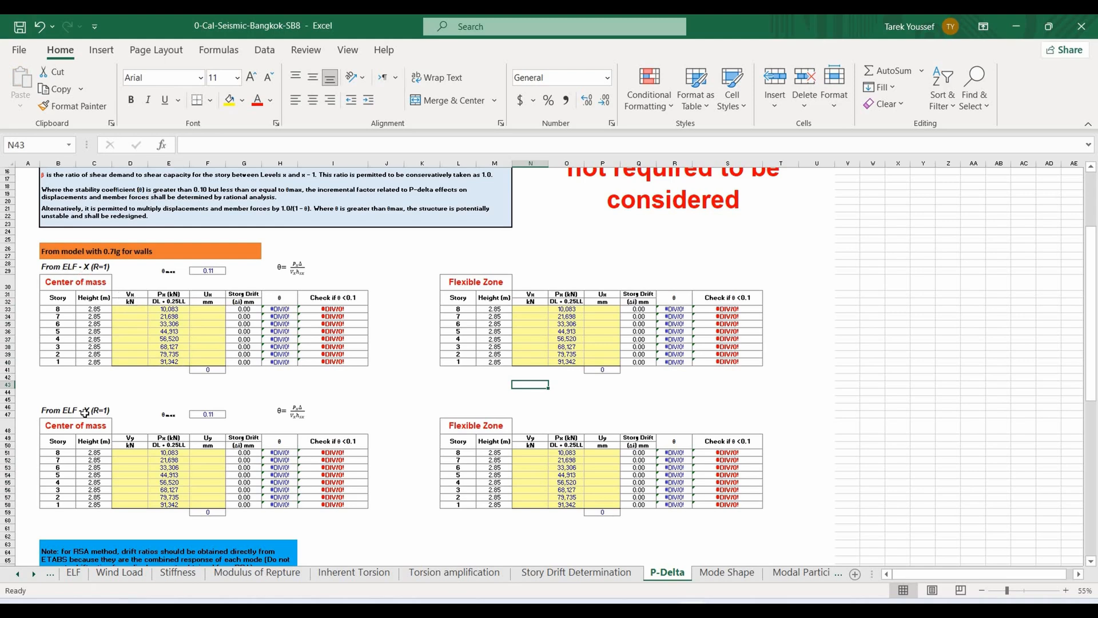
Step: Return to ETABS, reopen the table selection and select the ELFx and ELFy load cases for the Story Forces output
scroll(85, 413, "up", 6)
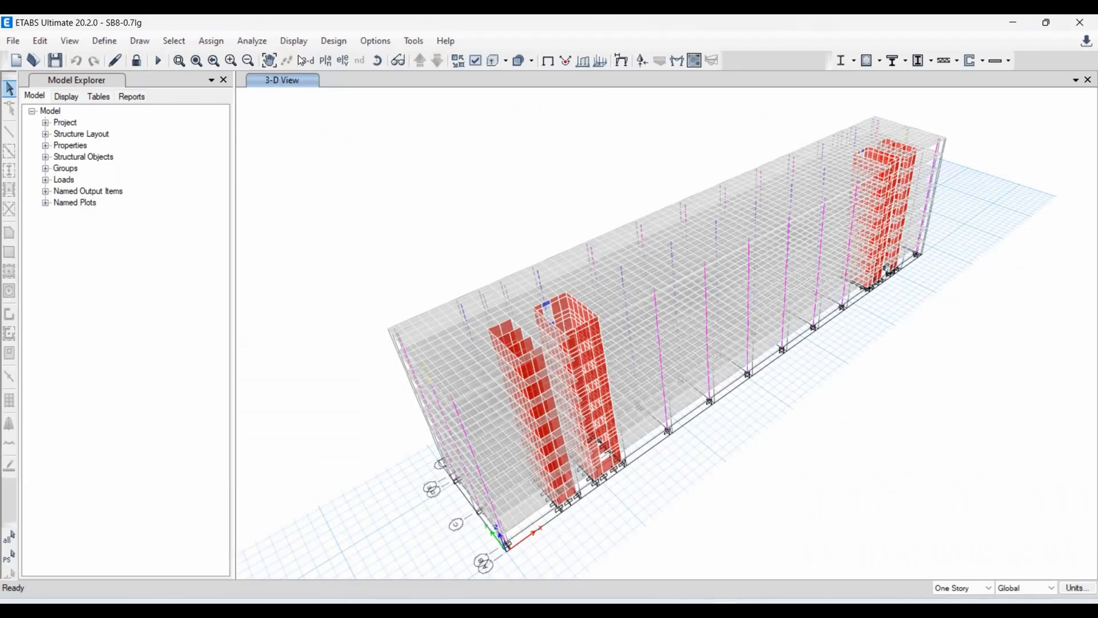
left_click(294, 41)
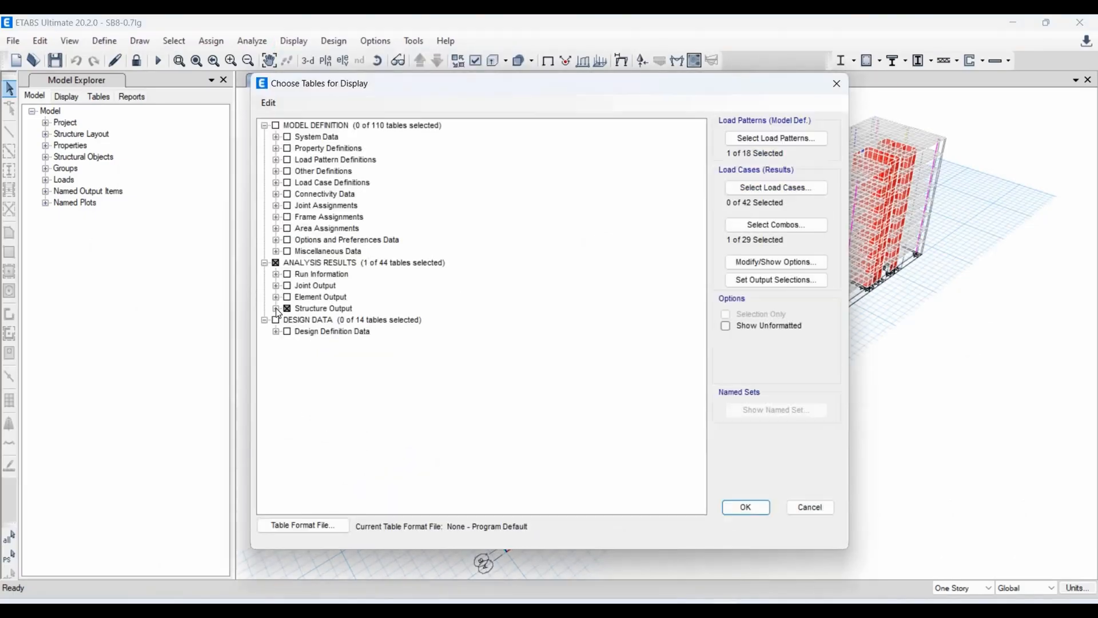
left_click(783, 191)
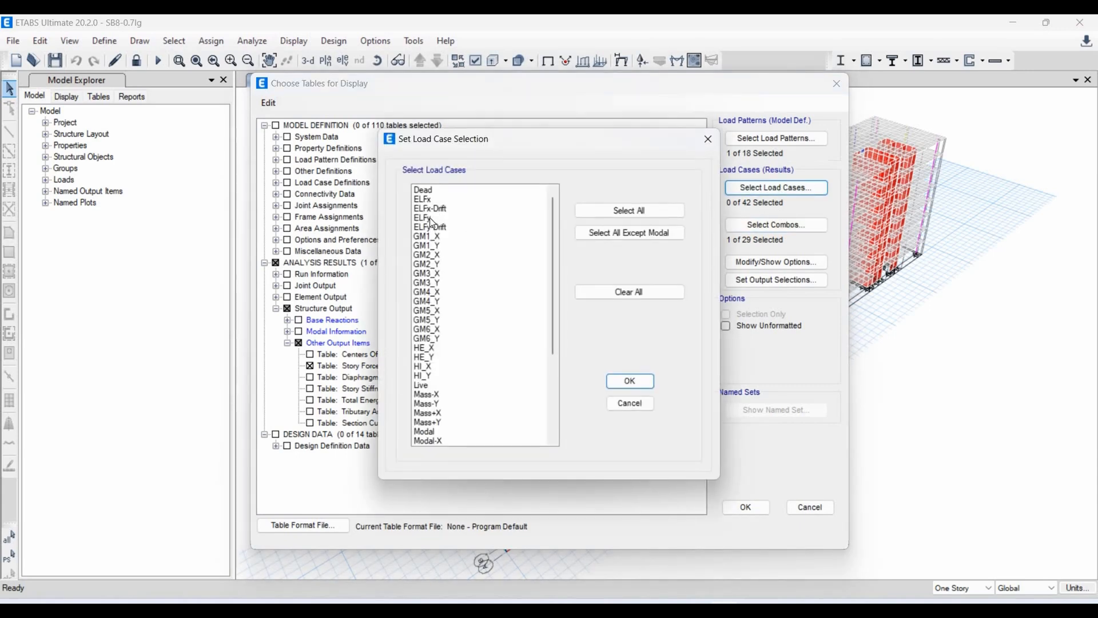
left_click(430, 218, "ctrl")
left_click(630, 381)
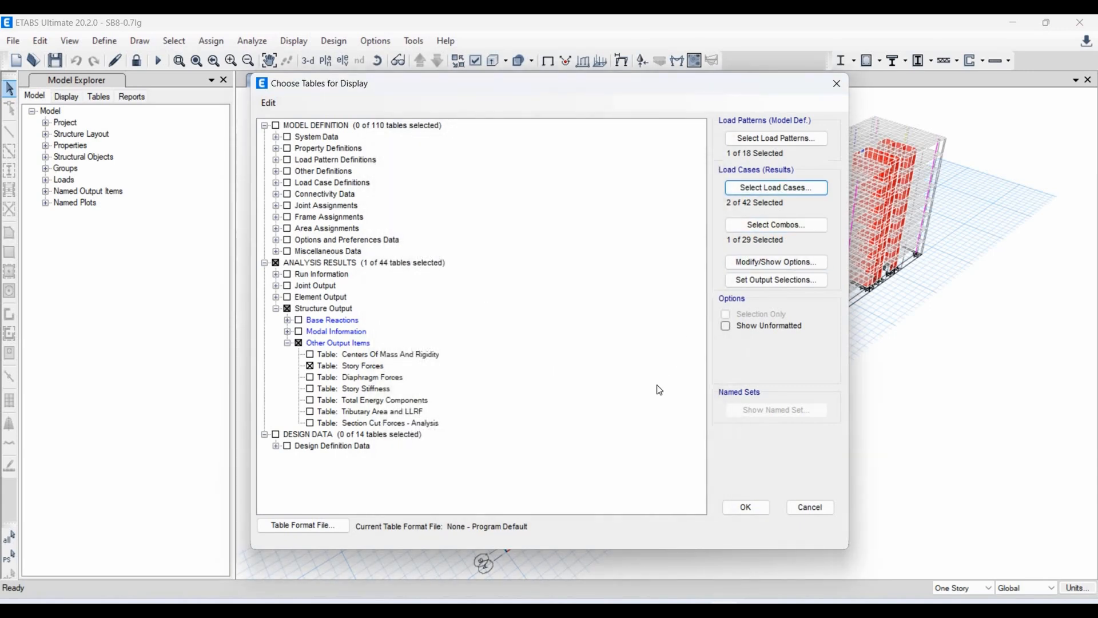
Step: Clear all selected load combos and load patterns, and display the Story Forces table for the ELFx and ELFy cases
left_click(776, 224)
left_click(630, 292)
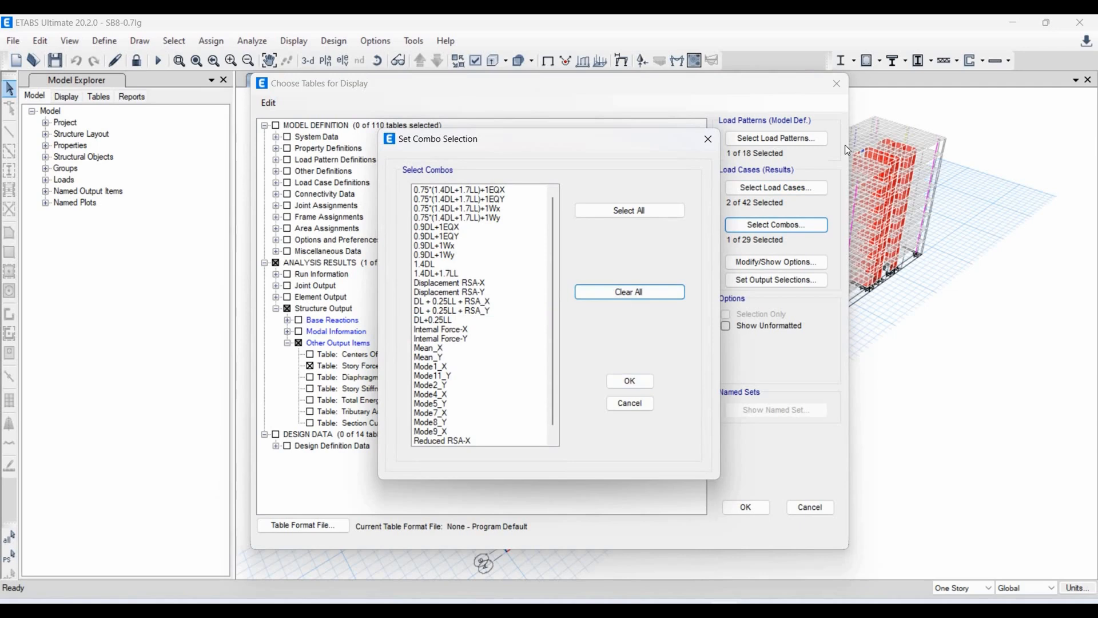
key("Return")
left_click(794, 143)
left_click(630, 375)
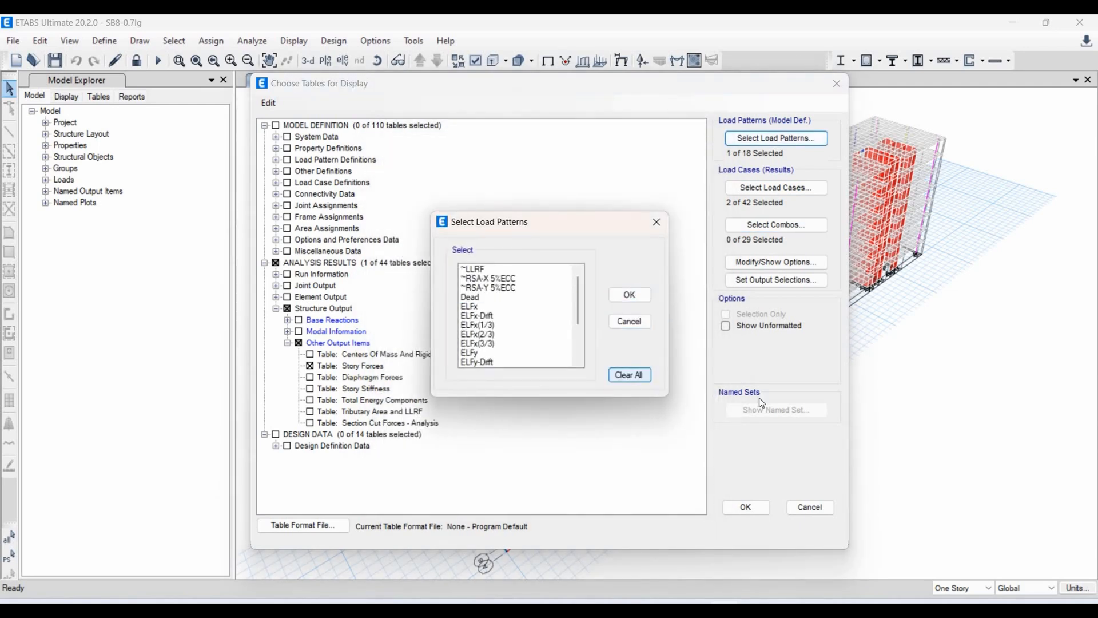
key("Return")
left_click(746, 507)
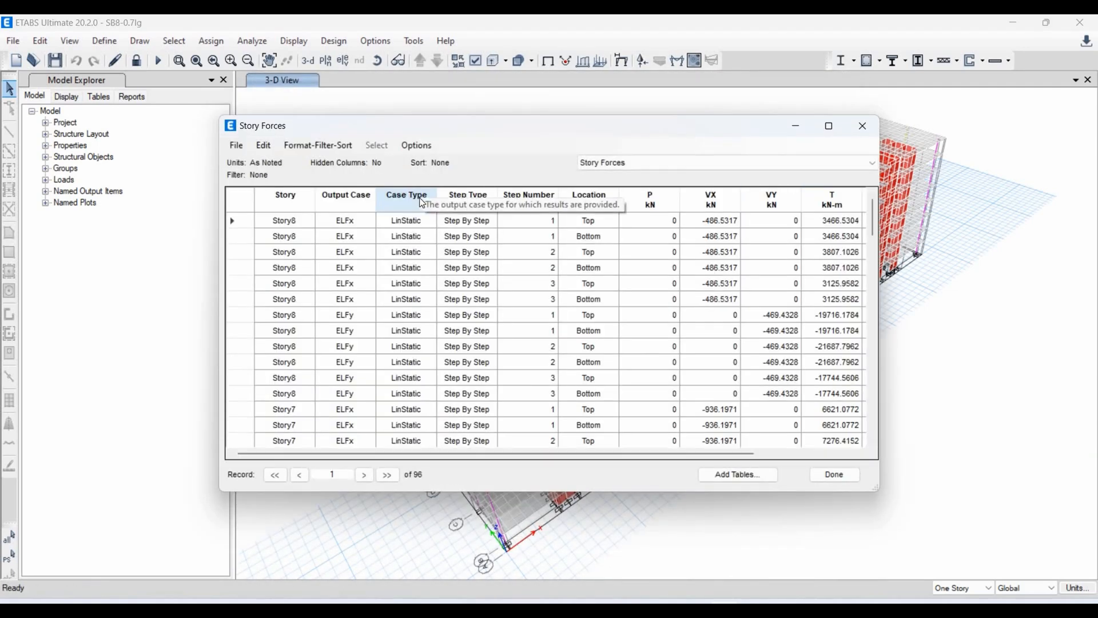
Step: Export the Story Forces table to Excel and open the exported workbook
left_click(237, 145)
mouse_move(438, 160)
left_click(477, 162)
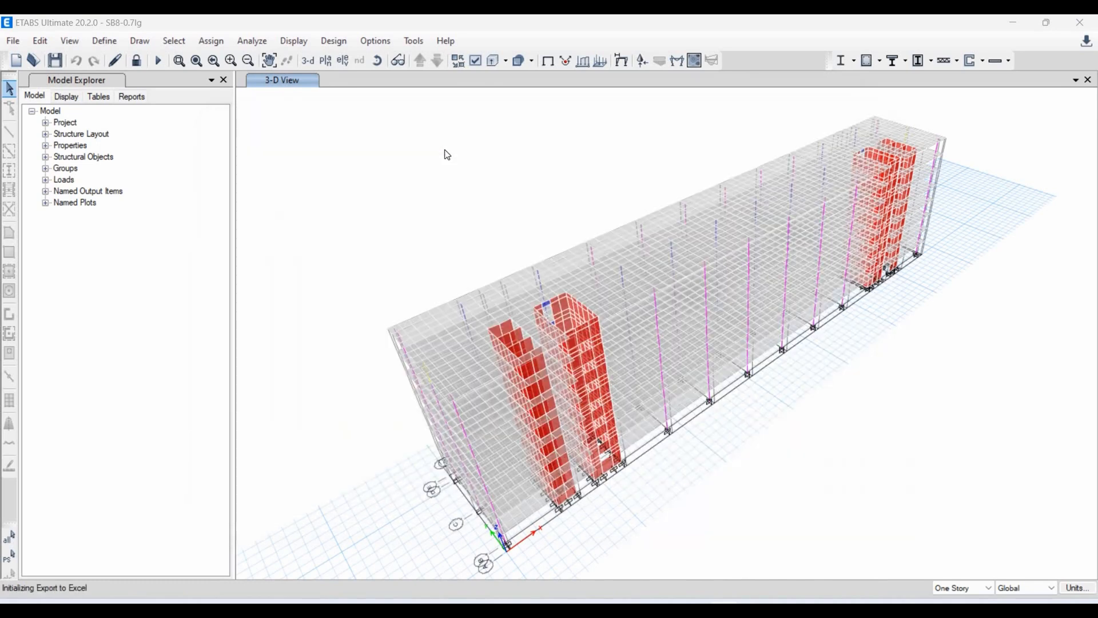
mouse_move(693, 606)
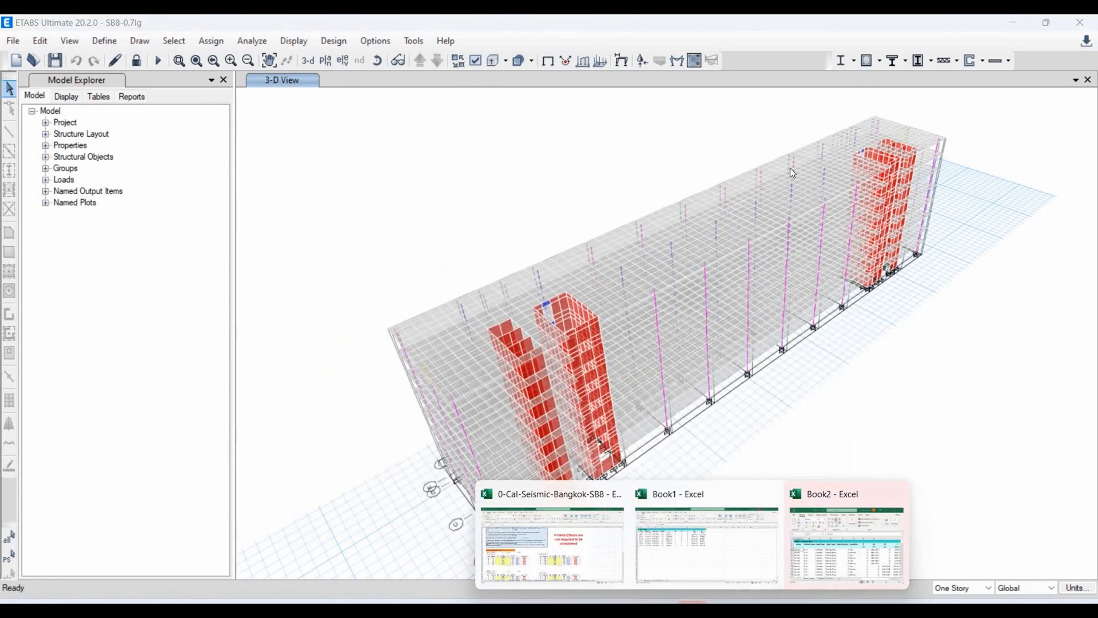
left_click(853, 535)
left_click(797, 131)
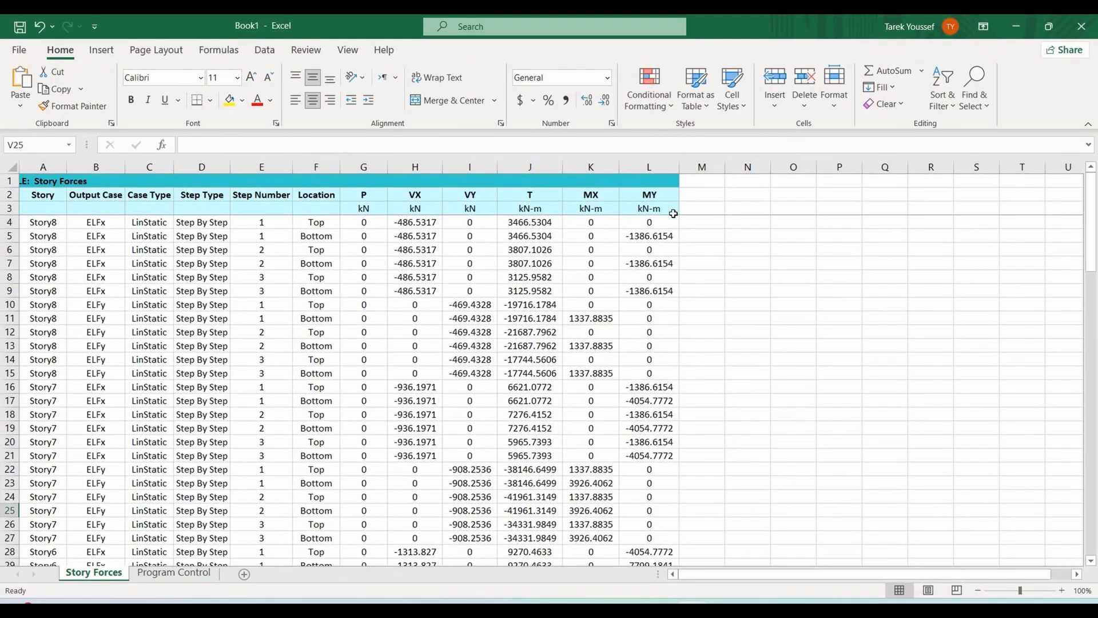
Step: Add filters to the Story Forces header rows and filter Step Number to 1
left_click_drag(42, 195, 673, 213)
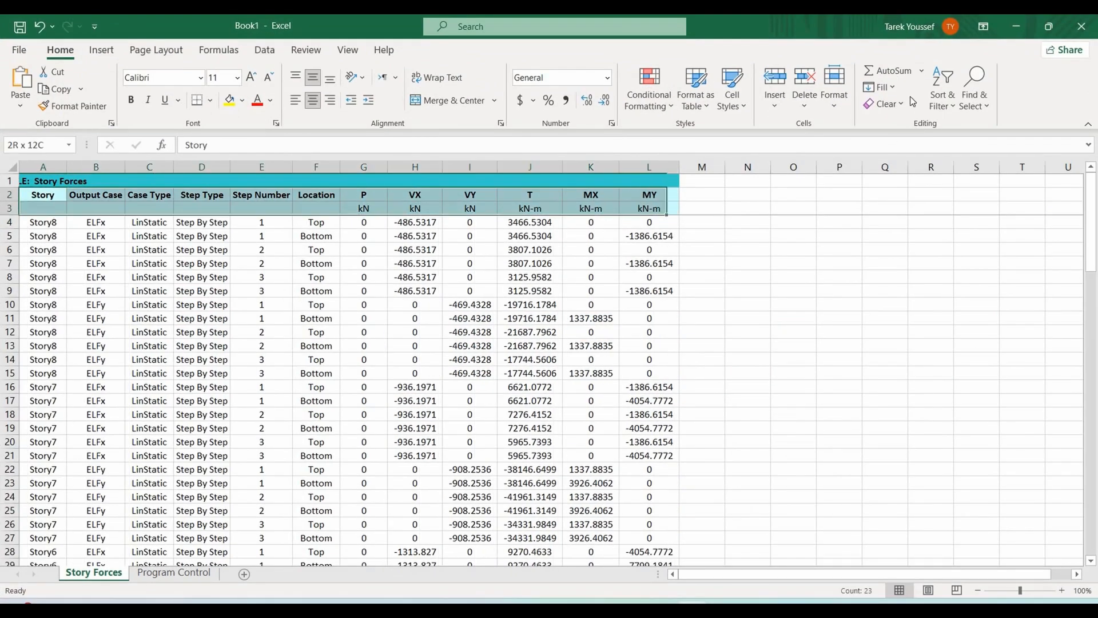
left_click(942, 89)
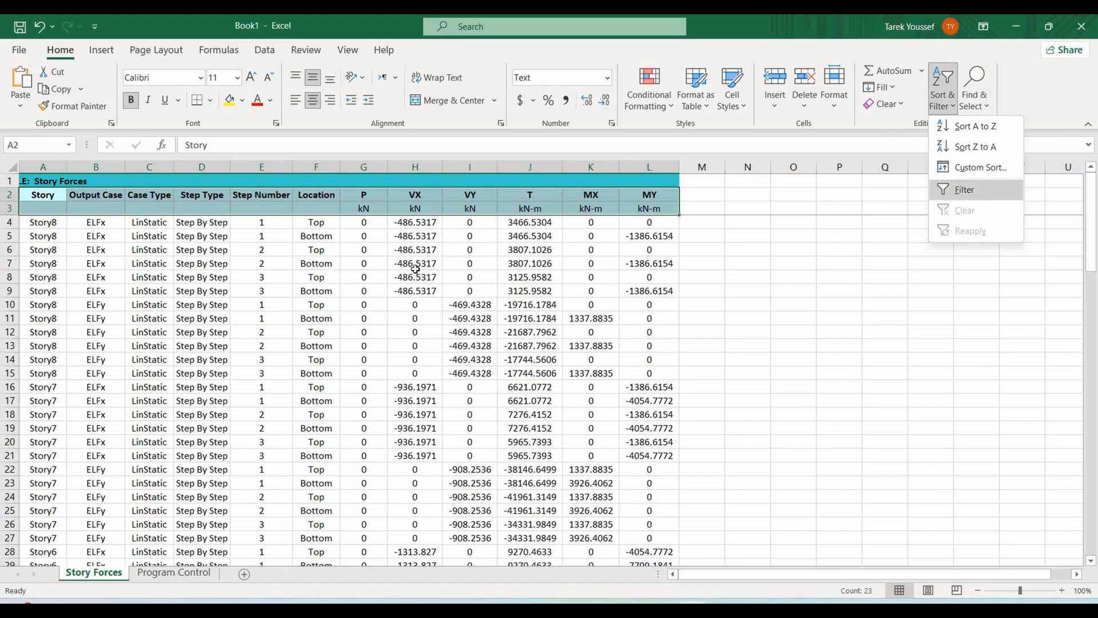
key("f")
left_click_drag(422, 224, 424, 286)
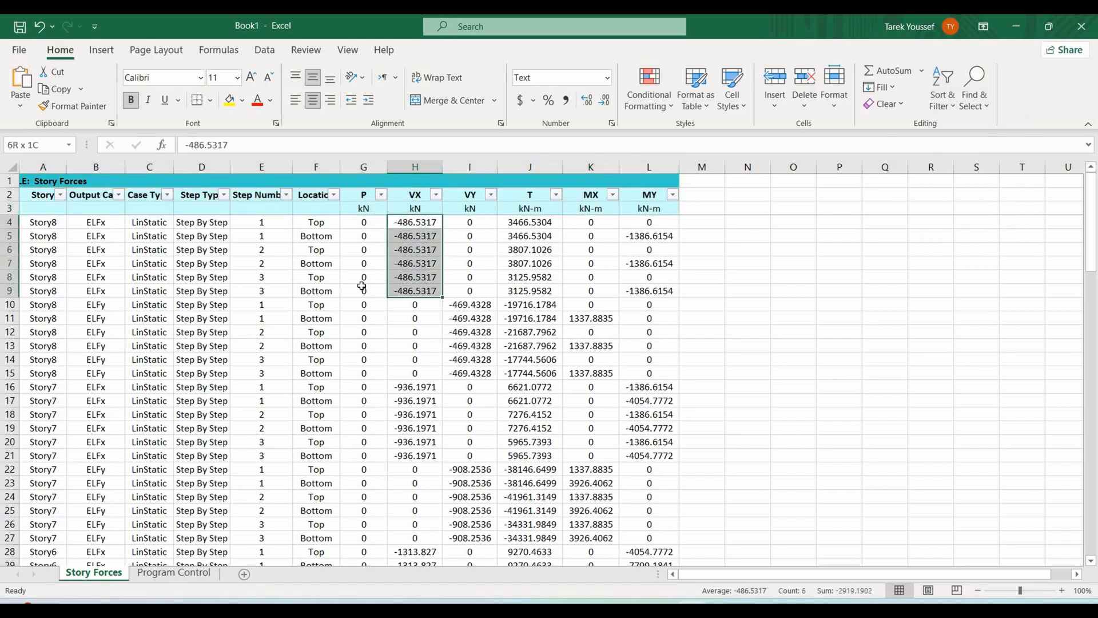
left_click_drag(26, 280, 26, 289)
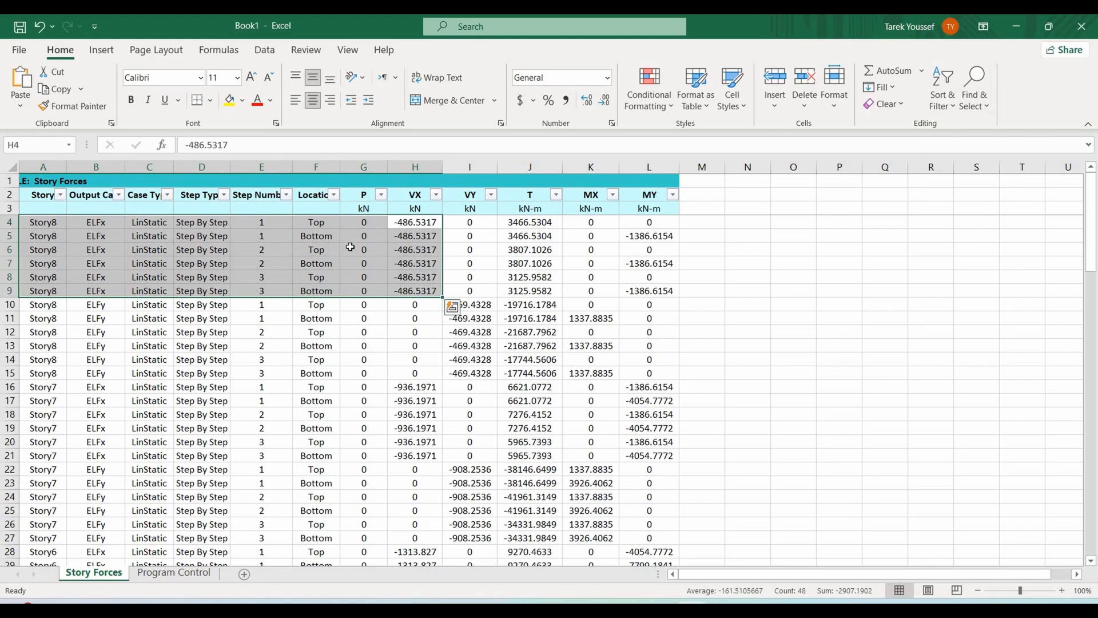
left_click(289, 194)
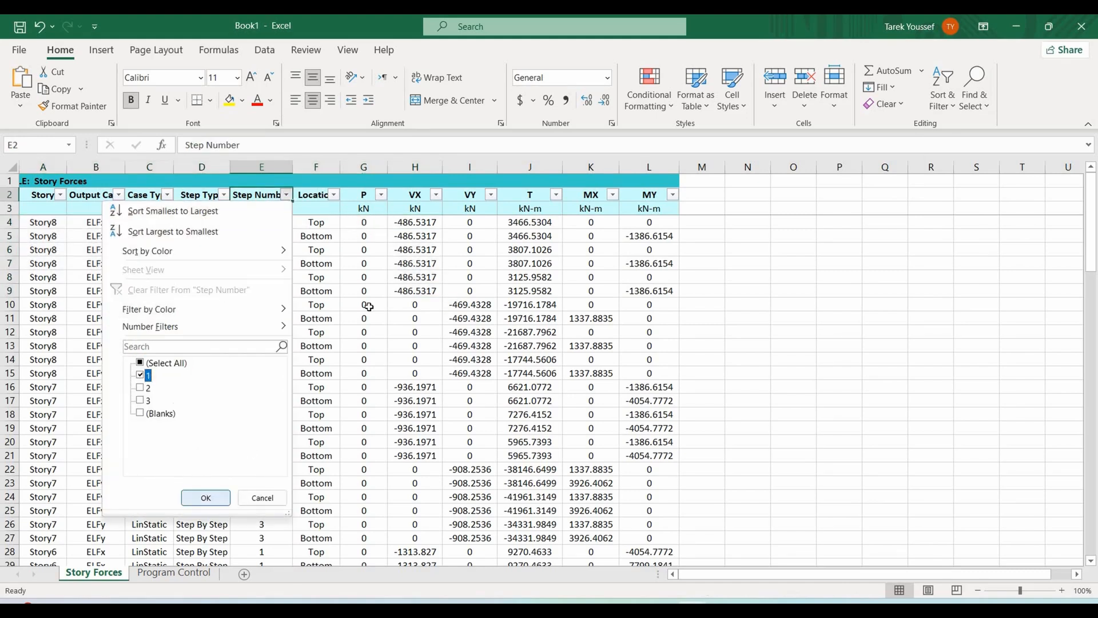
left_click(392, 241)
Step: Filter the Story Forces table to the ELFx output case and the Top location
left_click(118, 195)
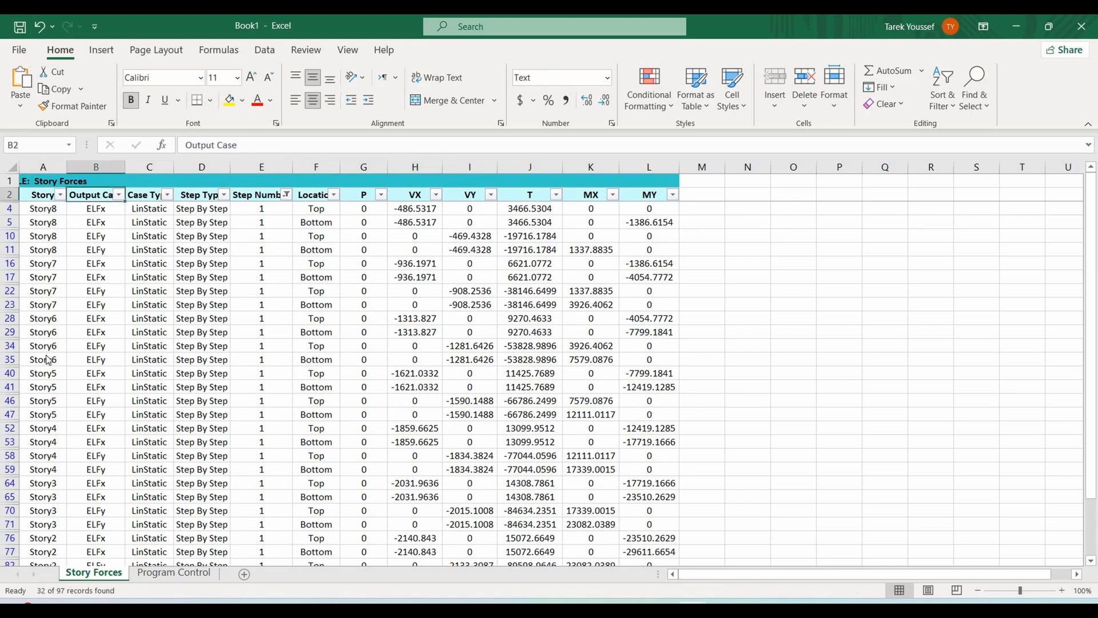
left_click(61, 363)
left_click(54, 377)
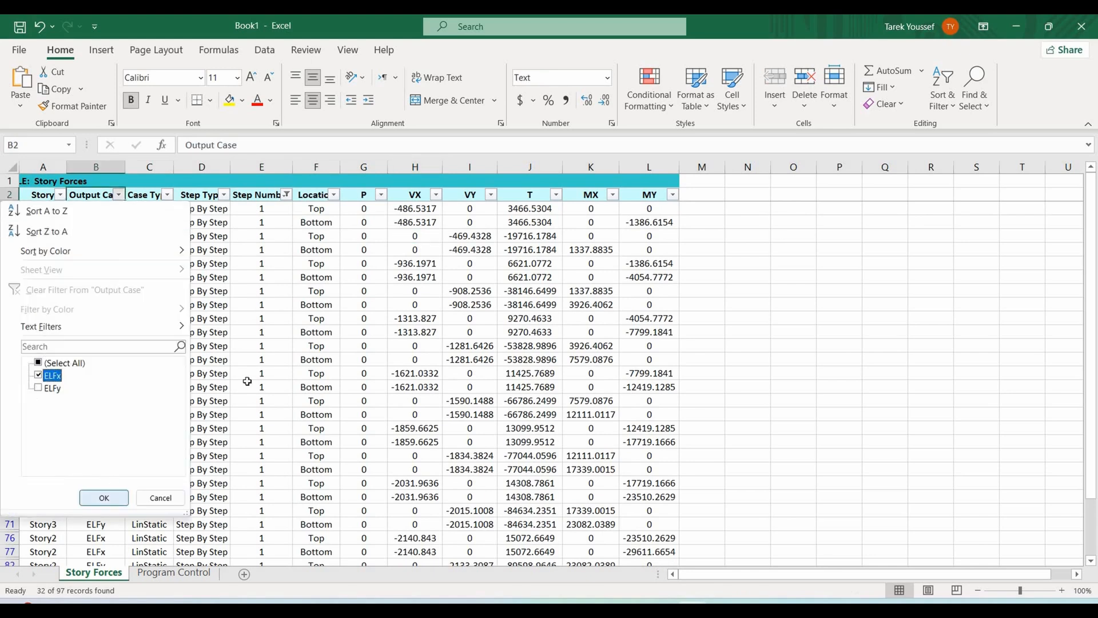
key("Return")
left_click(333, 195)
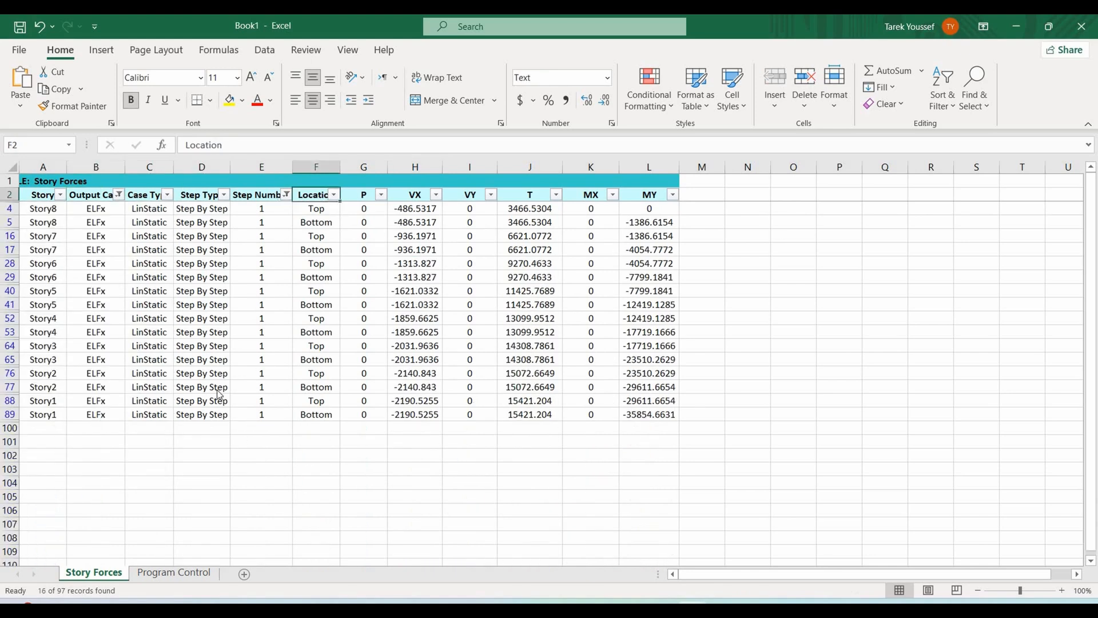
left_click(187, 363)
left_click(187, 388)
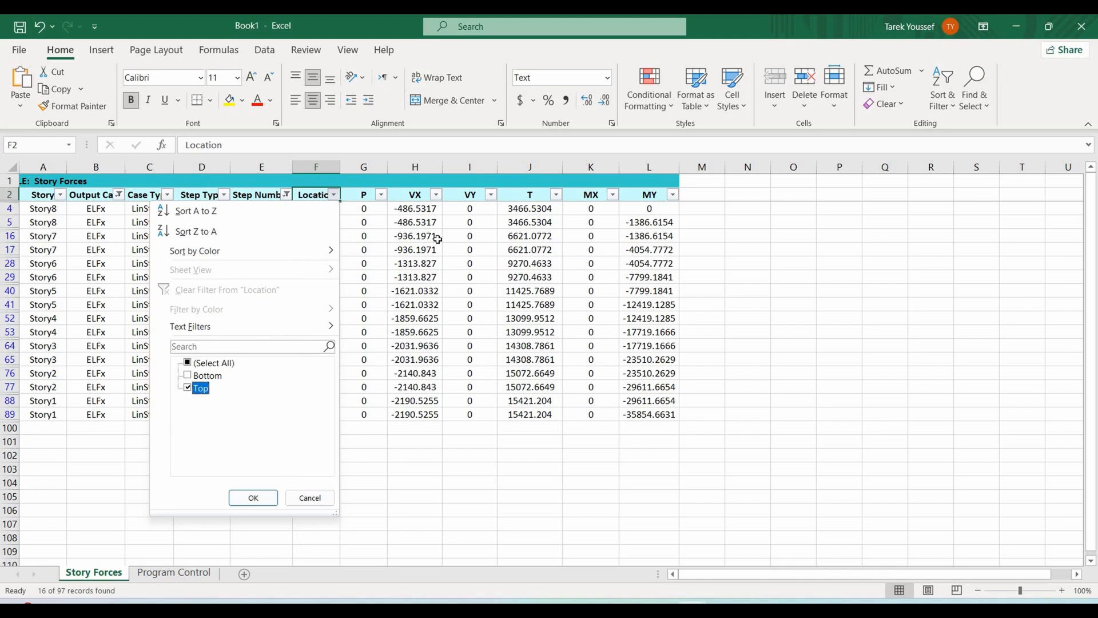
left_click(253, 497)
left_click(446, 262)
Step: Copy the filtered VX values for Story8 to Story1 into the P-Delta sheet beside the ELF-X tables, starting at U32
left_click_drag(426, 209, 424, 304)
key("ctrl+c")
key("alt+Tab")
left_click(1018, 407)
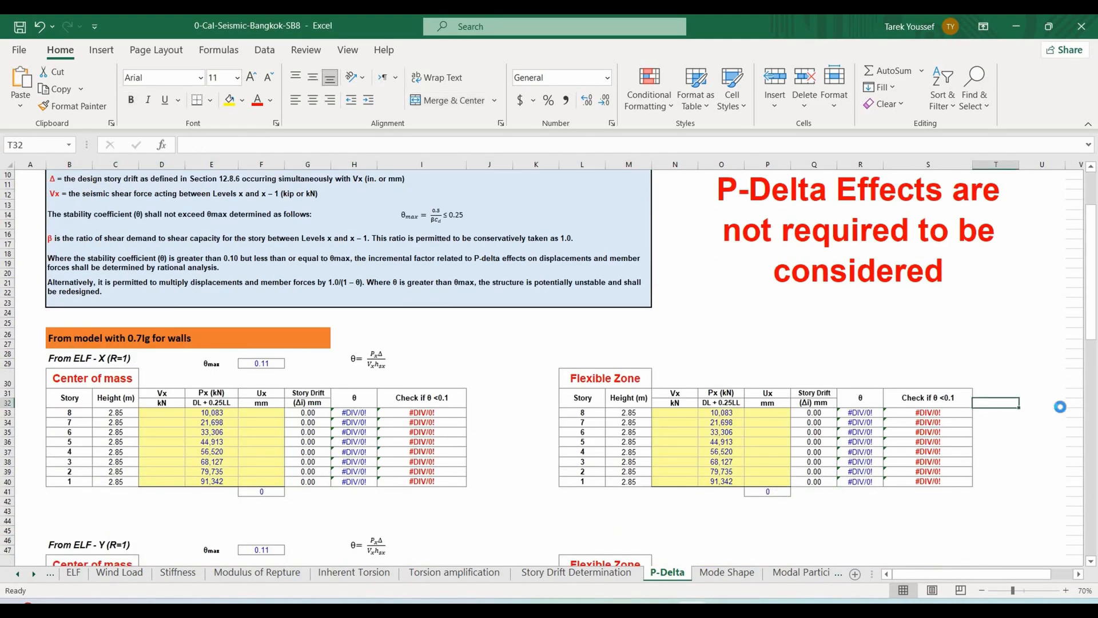
left_click(1059, 407)
key("ctrl+v")
Step: Reverse the sign of the pasted shears with the formula =-1*U32 in V32, filled down for all eight stories
left_click(1078, 408)
type("=-1*")
key("Left")
key("Return")
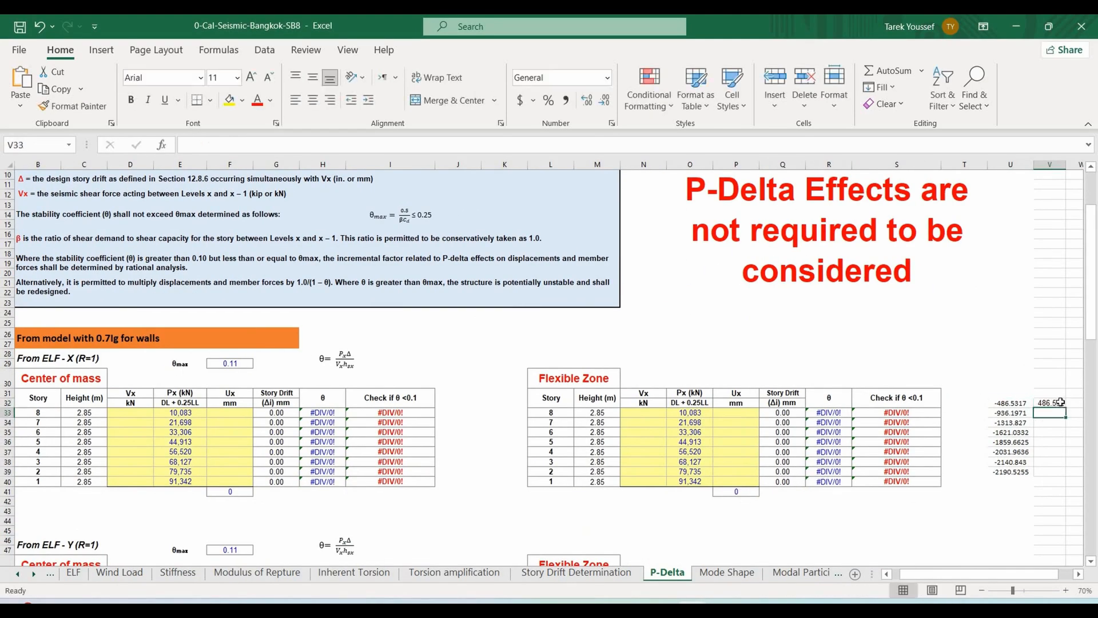
left_click_drag(1067, 407, 1066, 475)
Step: Paste the positive shears as values into the Vx columns of the ELF-X Center of mass and Flexible Zone tables, starting at D33 and N33
key("ctrl+c")
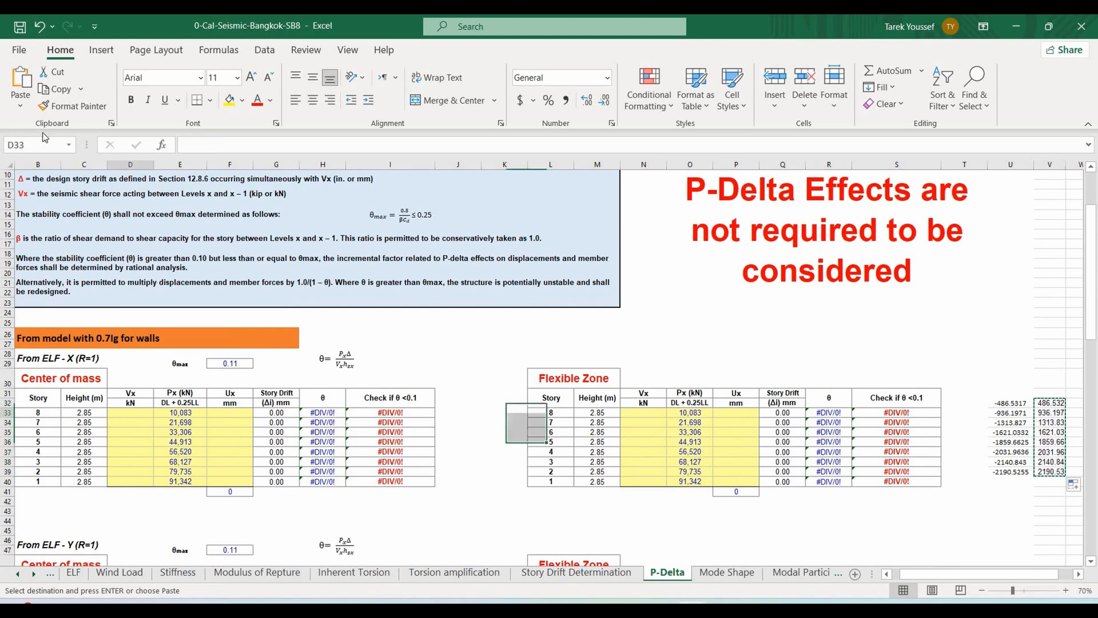
left_click(130, 412)
key("ctrl+v")
scroll(20, 217, "down", 5)
key("Right")
key("Right")
key("Right")
key("Right")
key("Right")
key("Right")
key("Right")
key("Right")
key("Right")
key("Right")
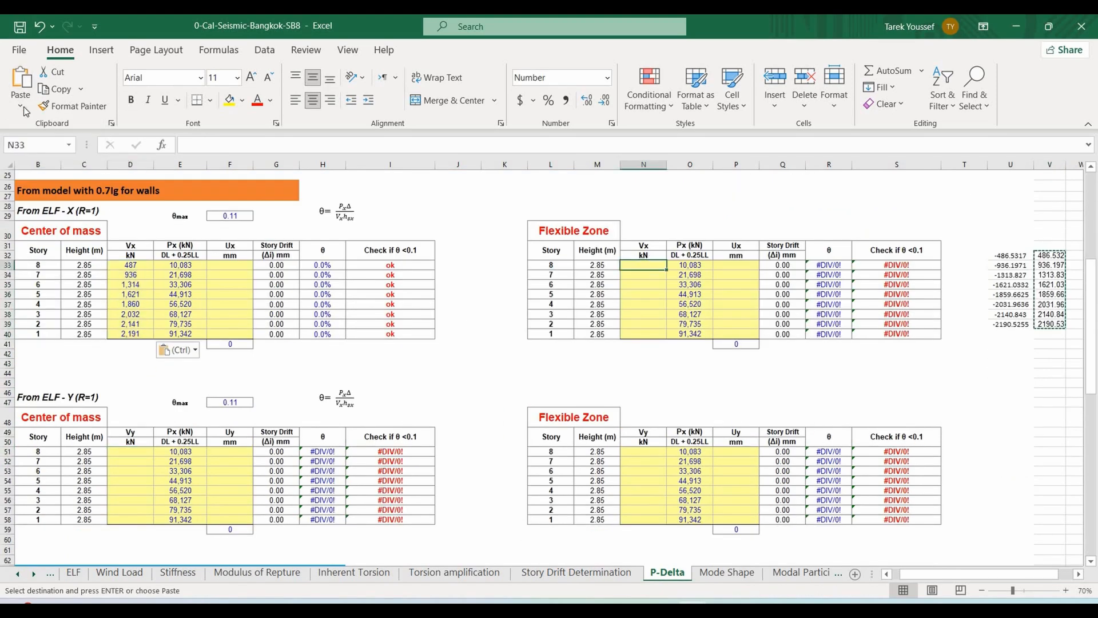
left_click(20, 105)
left_click(18, 216)
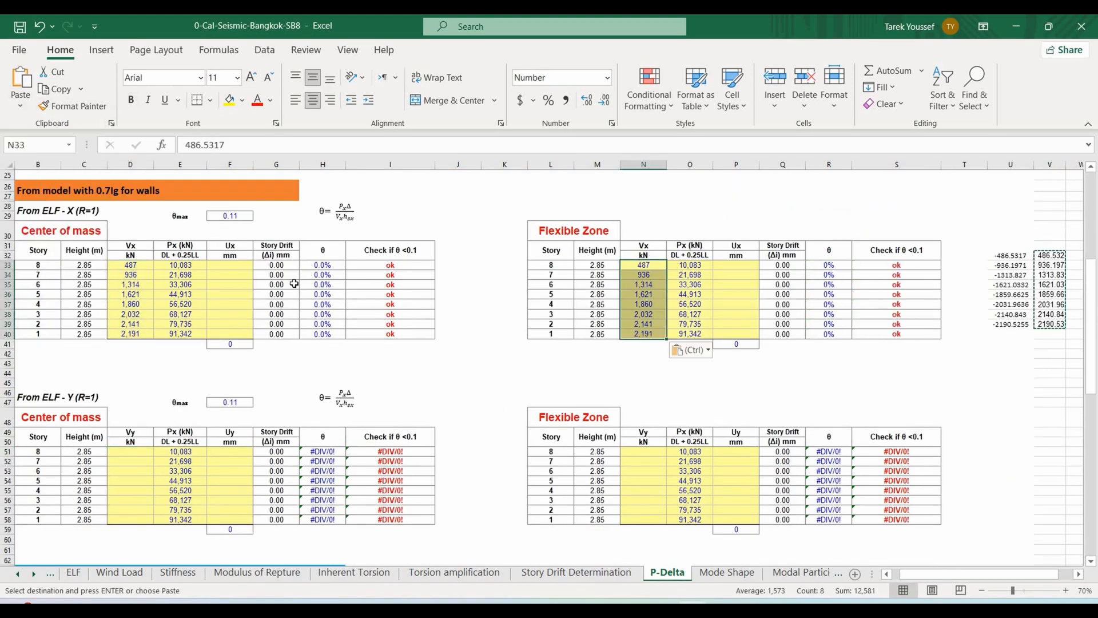
scroll(677, 363, "up", 2)
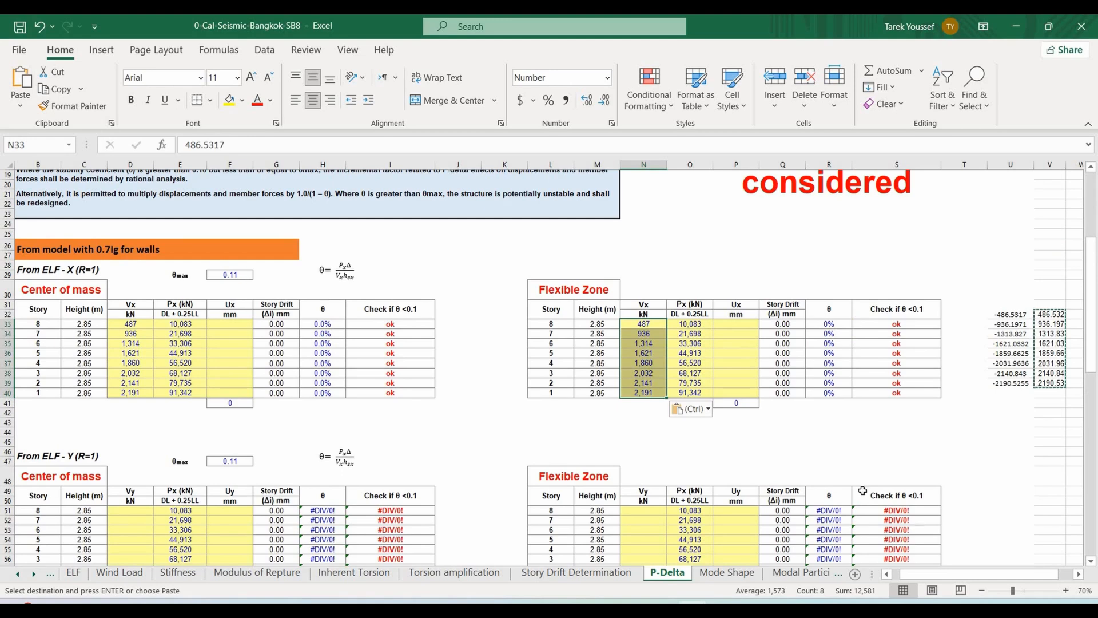
left_click(1050, 413)
key("Escape")
Step: Return to the exported Story Forces workbook, filter Output Case to ELFy and copy the VY values
mouse_move(692, 610)
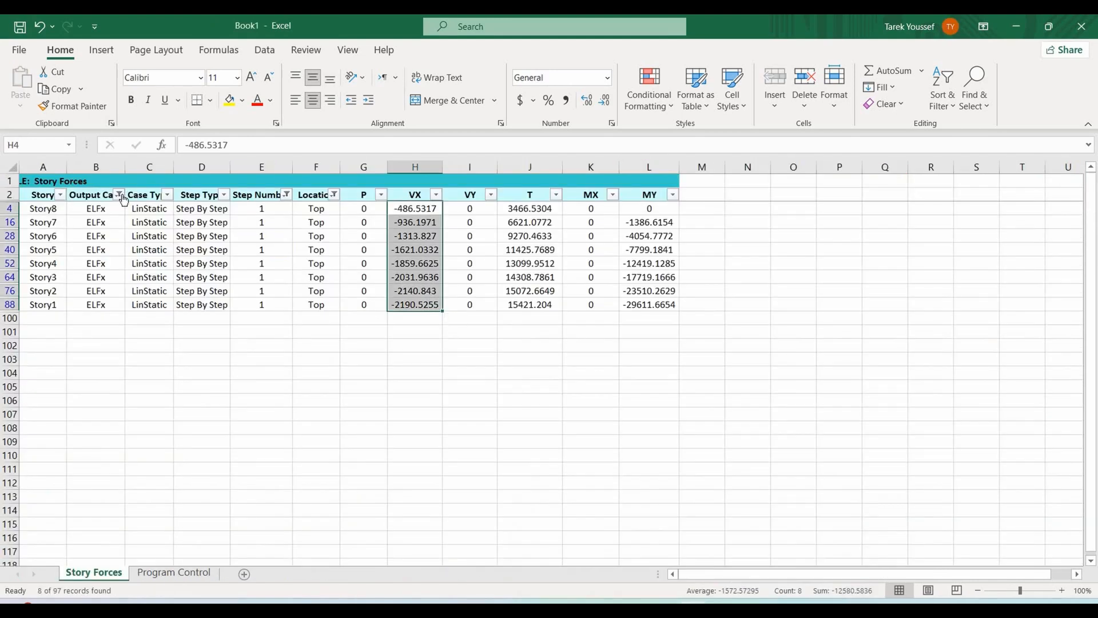
left_click(120, 196)
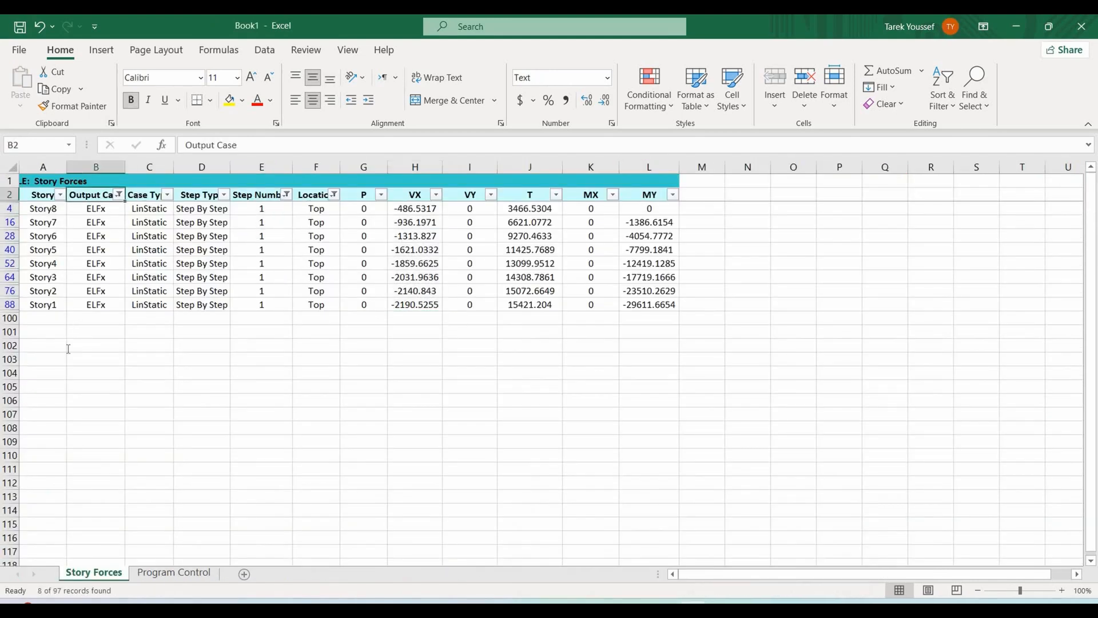
left_click(54, 378)
left_click(56, 390)
left_click(105, 498)
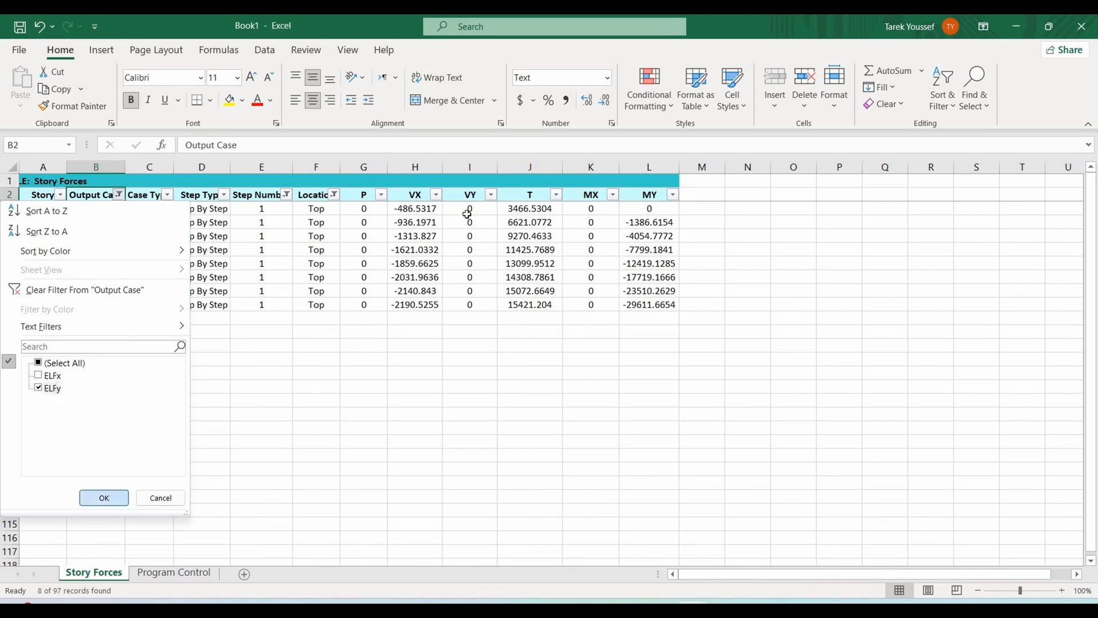
left_click(343, 359)
left_click_drag(469, 208, 472, 304)
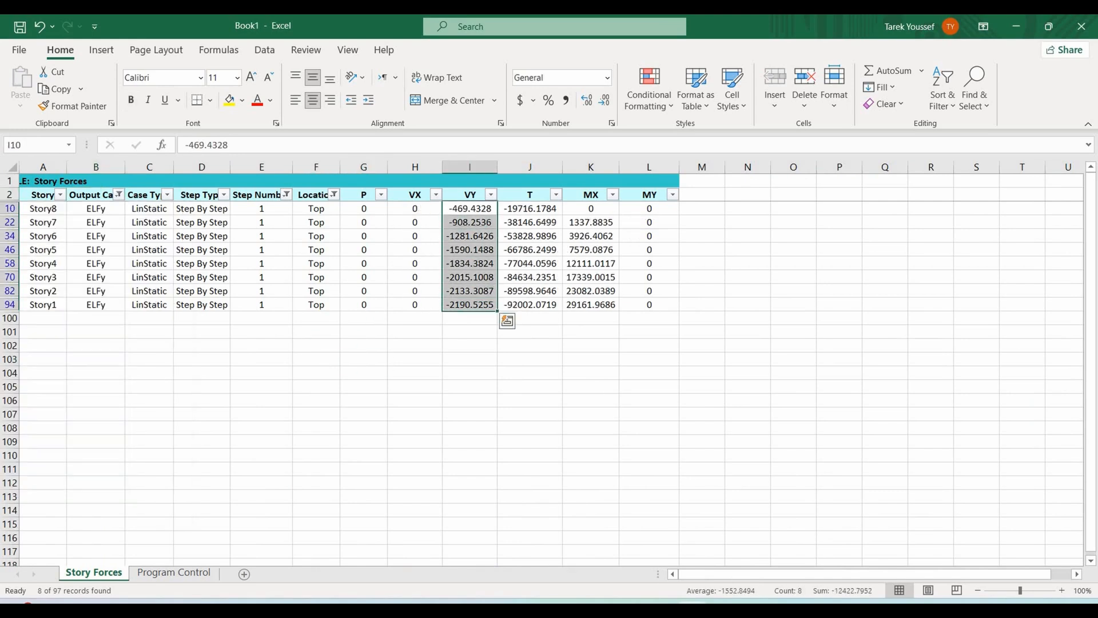
key("ctrl+c")
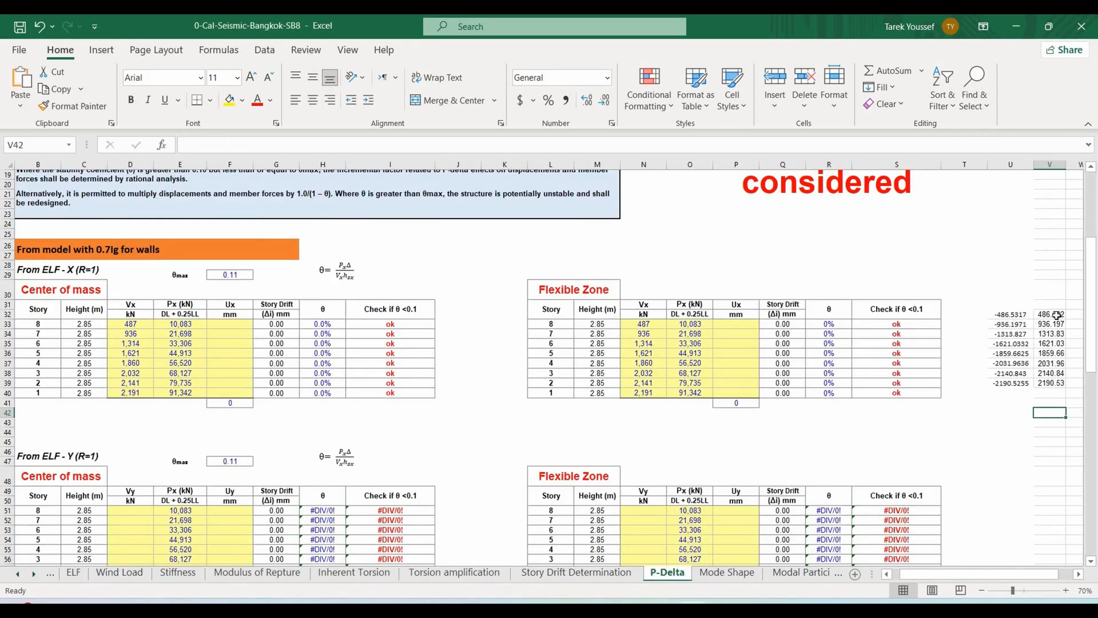
Step: Replace the helper shears with the VY values and paste their positive results into the ELF-Y Center of mass Vy column, starting at D51
left_click_drag(1057, 315, 1052, 383)
key("ctrl+c")
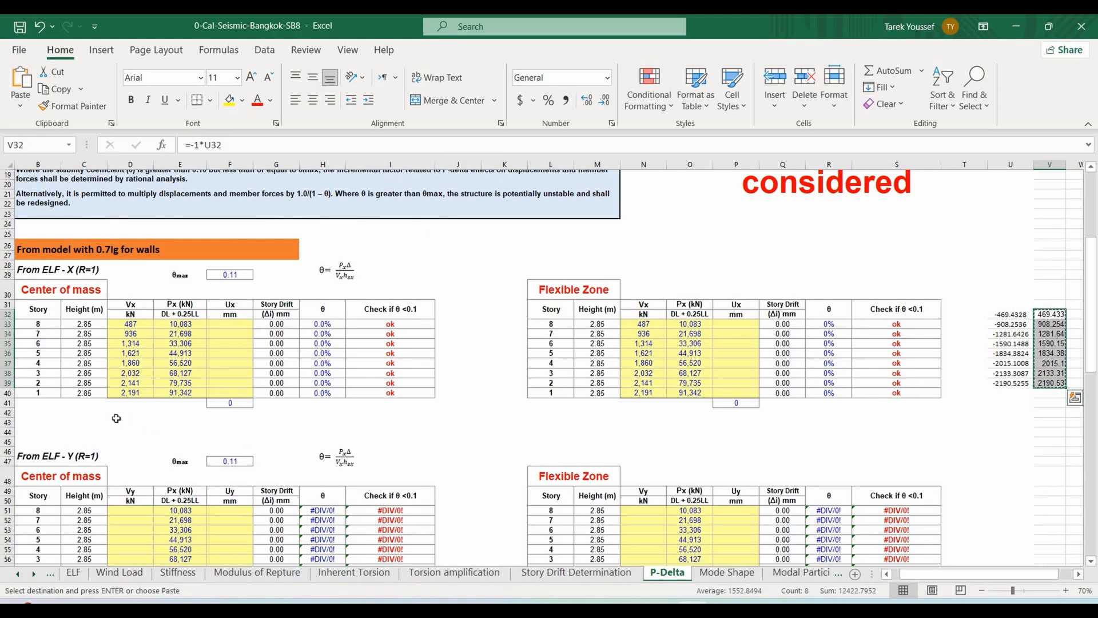
scroll(116, 418, "down", 3)
left_click(131, 420)
key("ctrl+v")
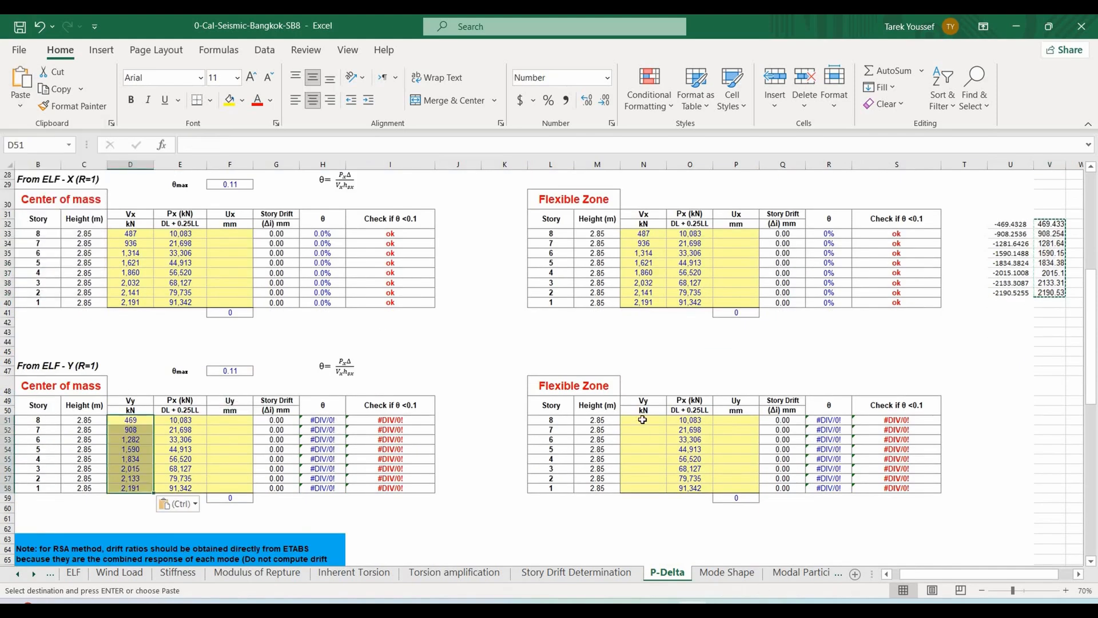
Step: Paste the same positive shears as values into the Vy column of the ELF-Y Flexible Zone table, starting at N51
left_click(643, 420)
left_click(20, 107)
left_click(24, 214)
left_click(549, 313)
key("Escape")
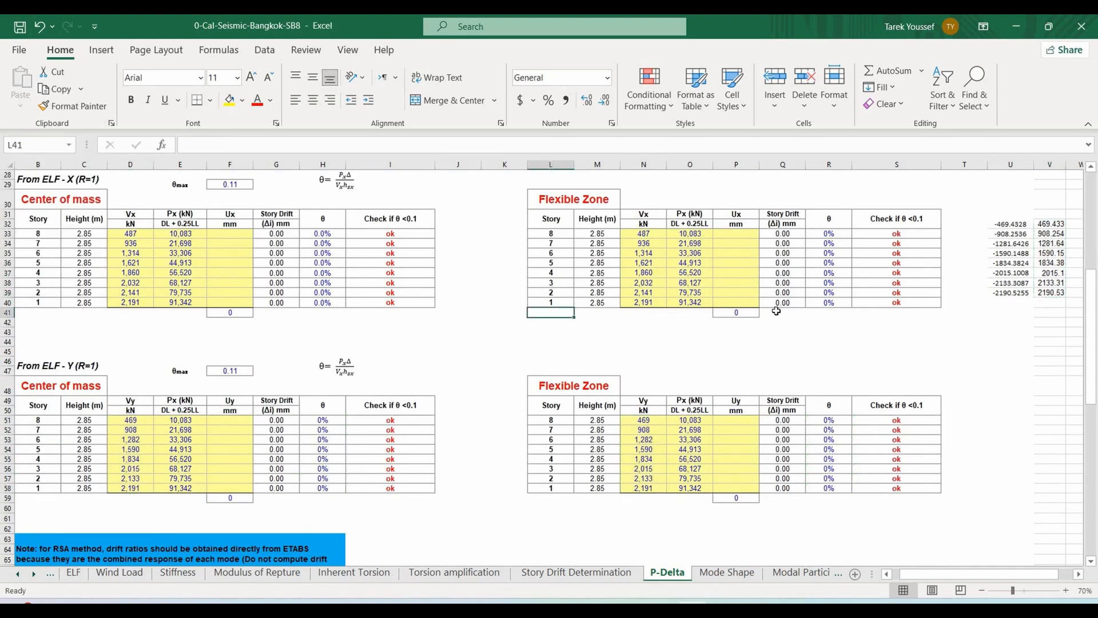
Step: Switch to ETABS and open the Story8 plan view
scroll(369, 267, "up", 1)
left_click_drag(230, 246, 230, 335)
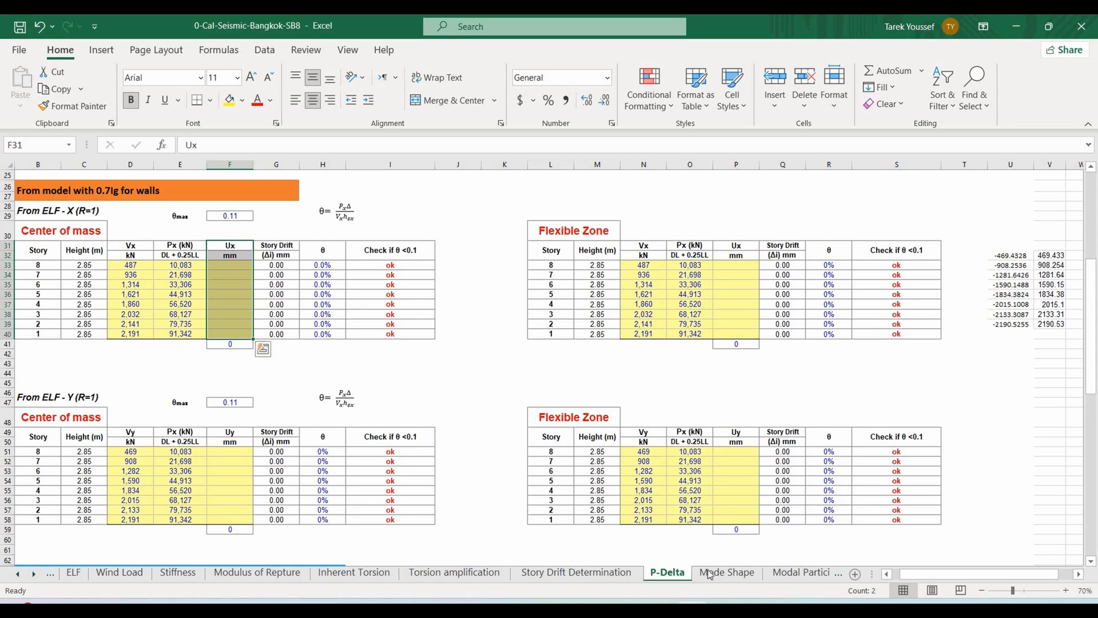
left_click(724, 608)
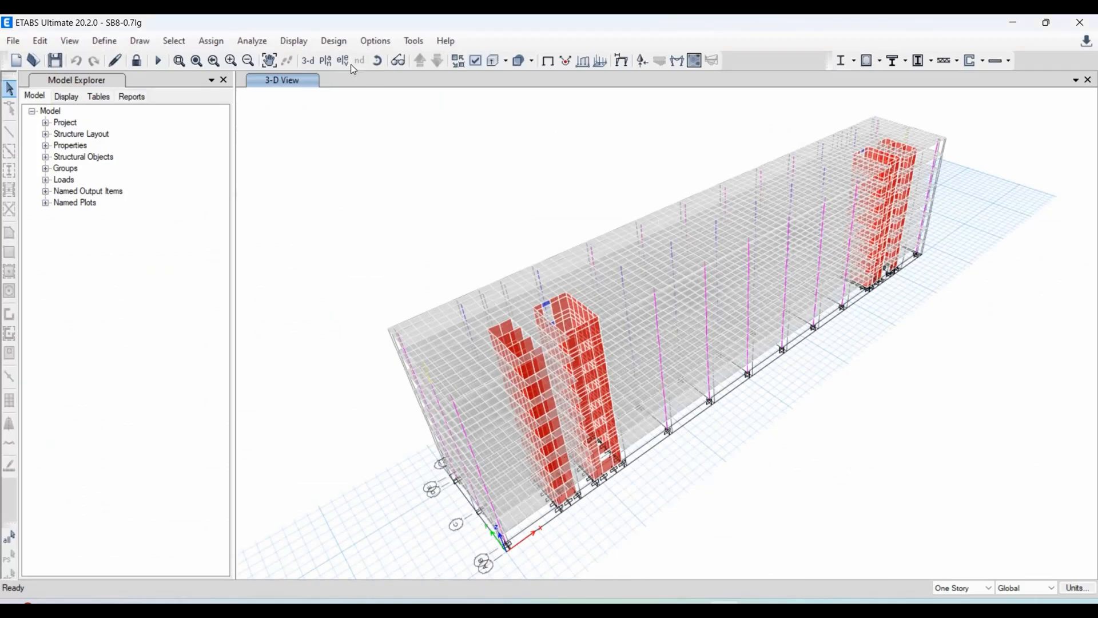
left_click(606, 483)
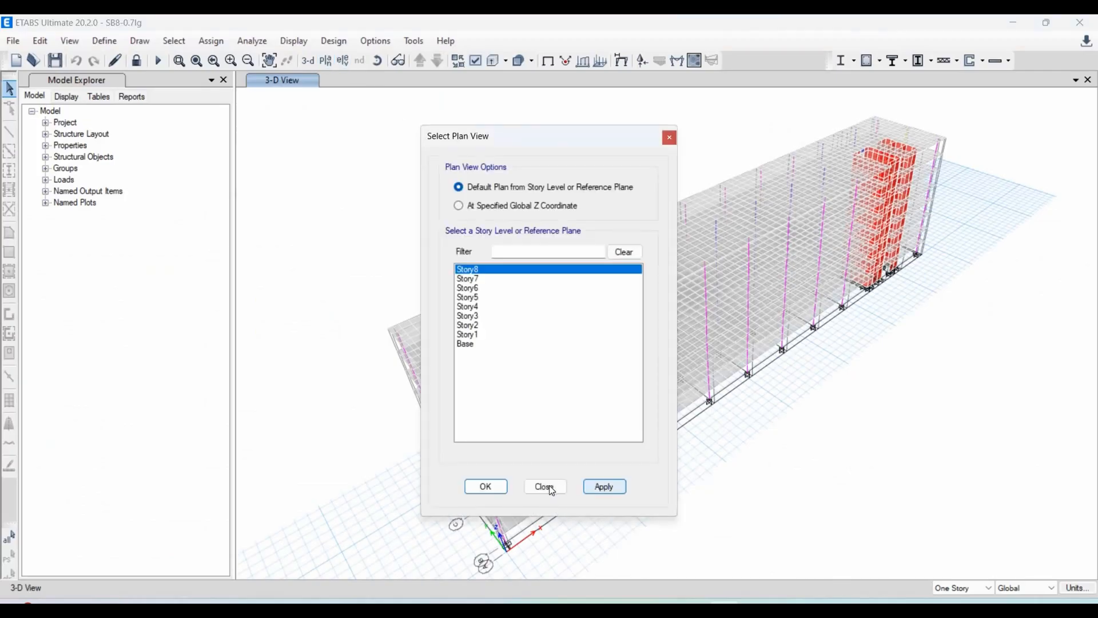
left_click(547, 486)
Step: Set the selection scope to All Stories and select the mid-plan joint on grid C between grids 9 and 10
left_click(961, 589)
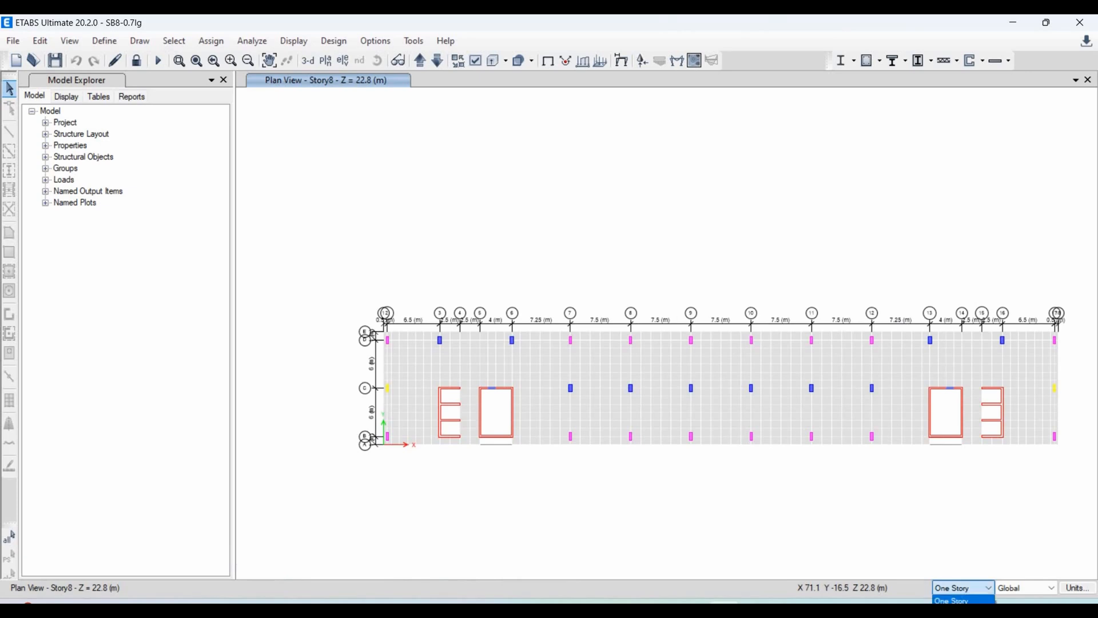
left_click(956, 610)
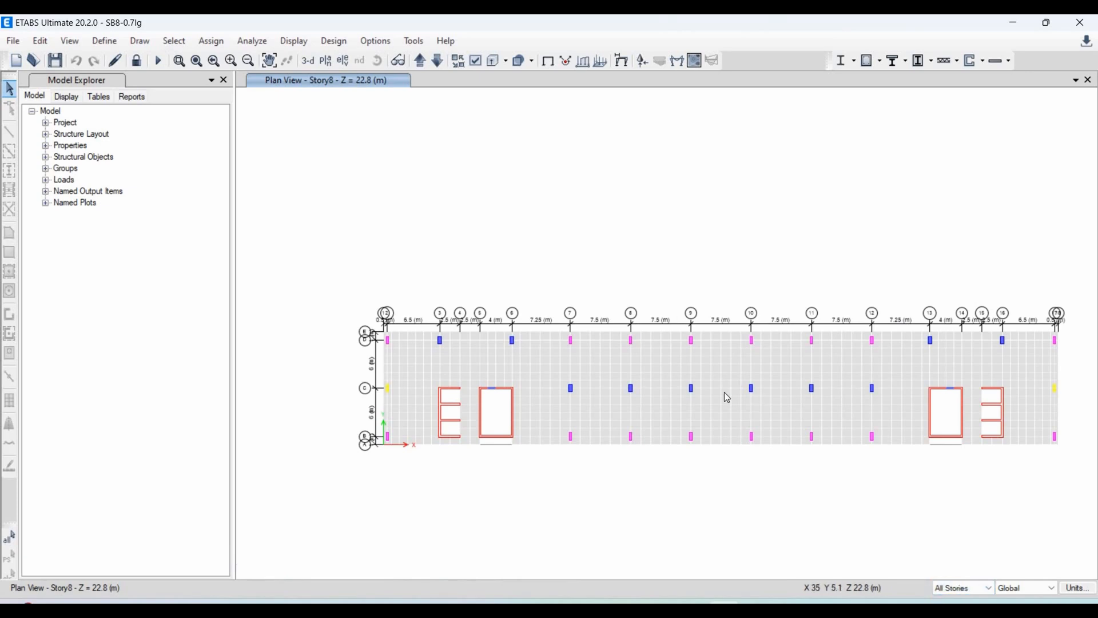
left_click(721, 390)
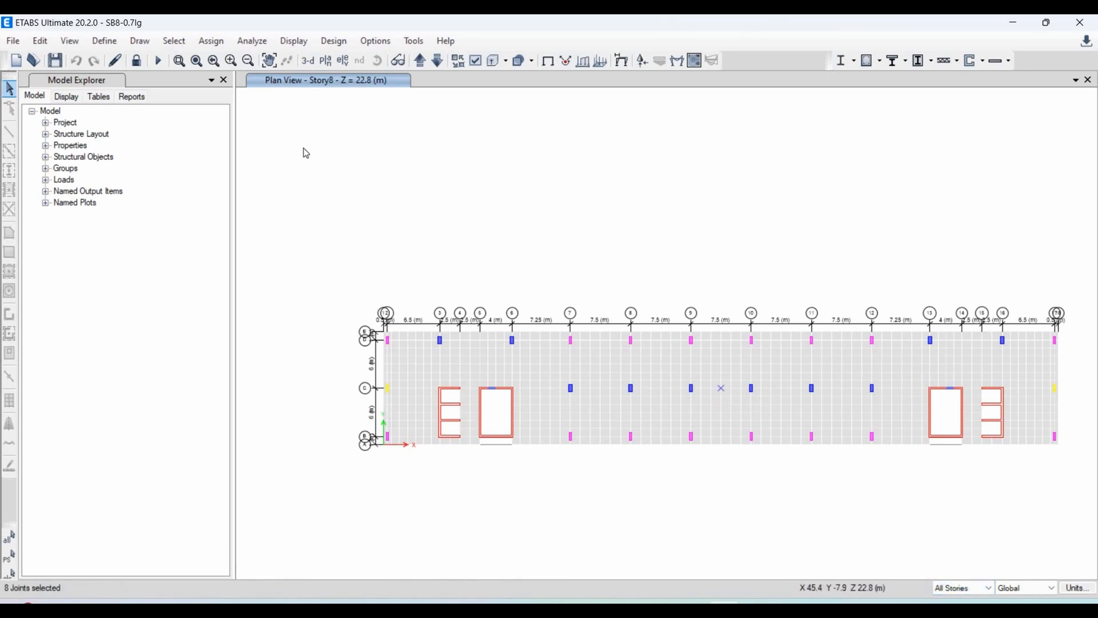
Step: Display the Joint Displacements table for the selected joints instead of the structure output and export it to Excel
left_click(284, 44)
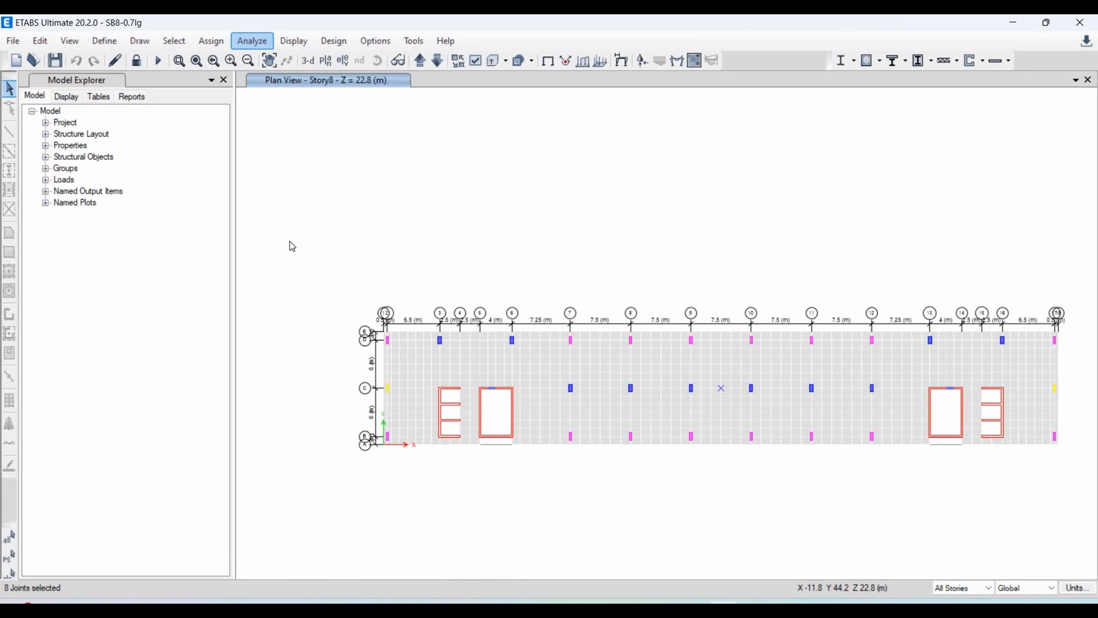
left_click(313, 405)
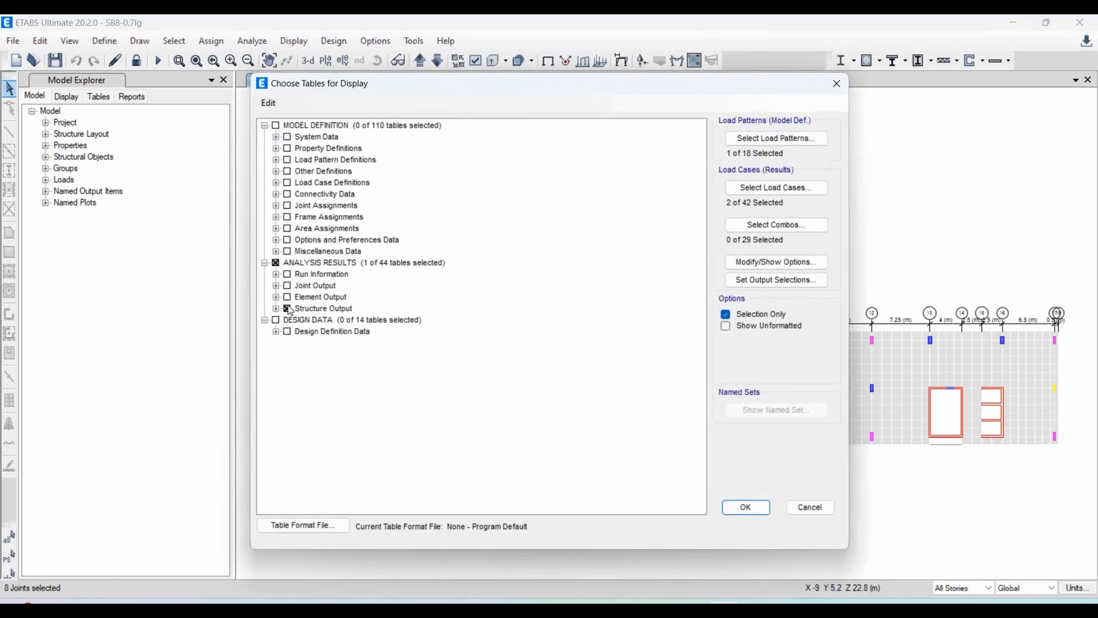
left_click(289, 309)
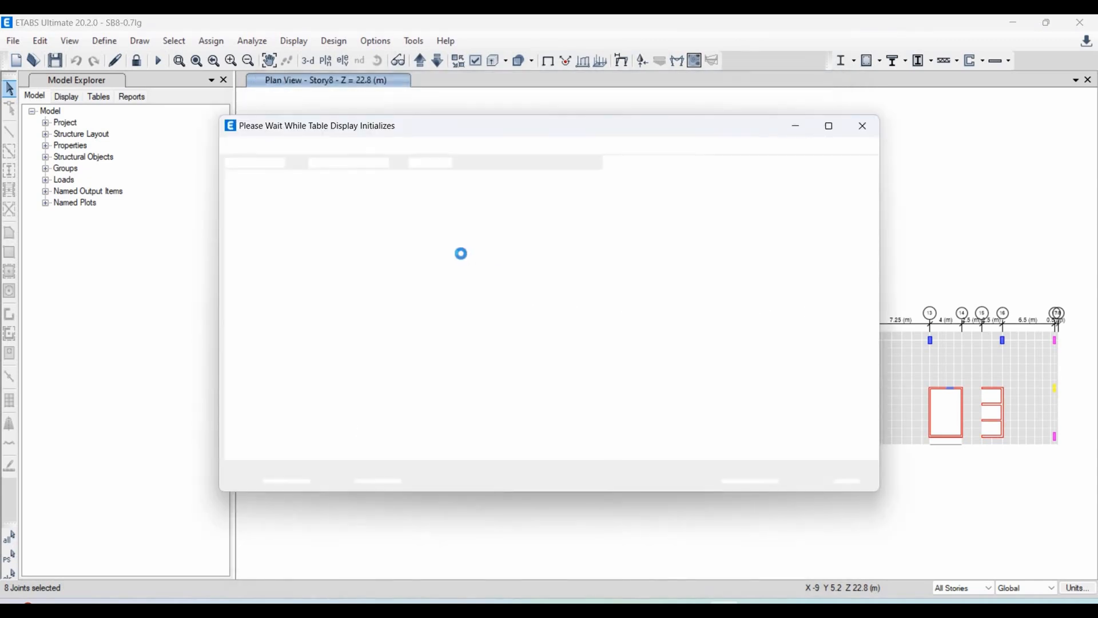
left_click(237, 145)
mouse_move(320, 159)
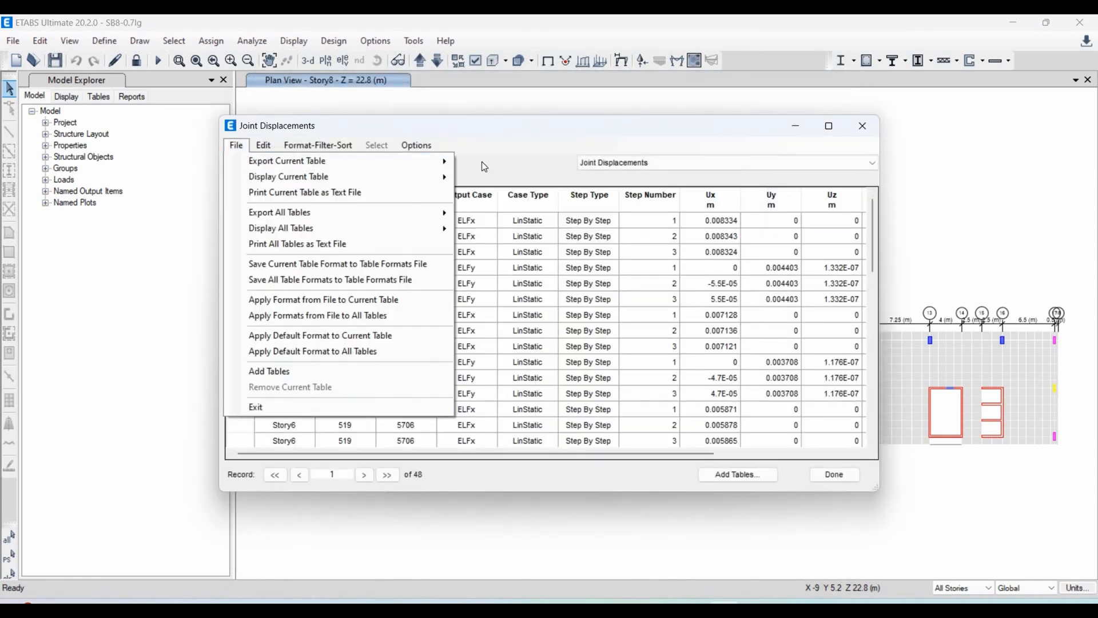
left_click(483, 163)
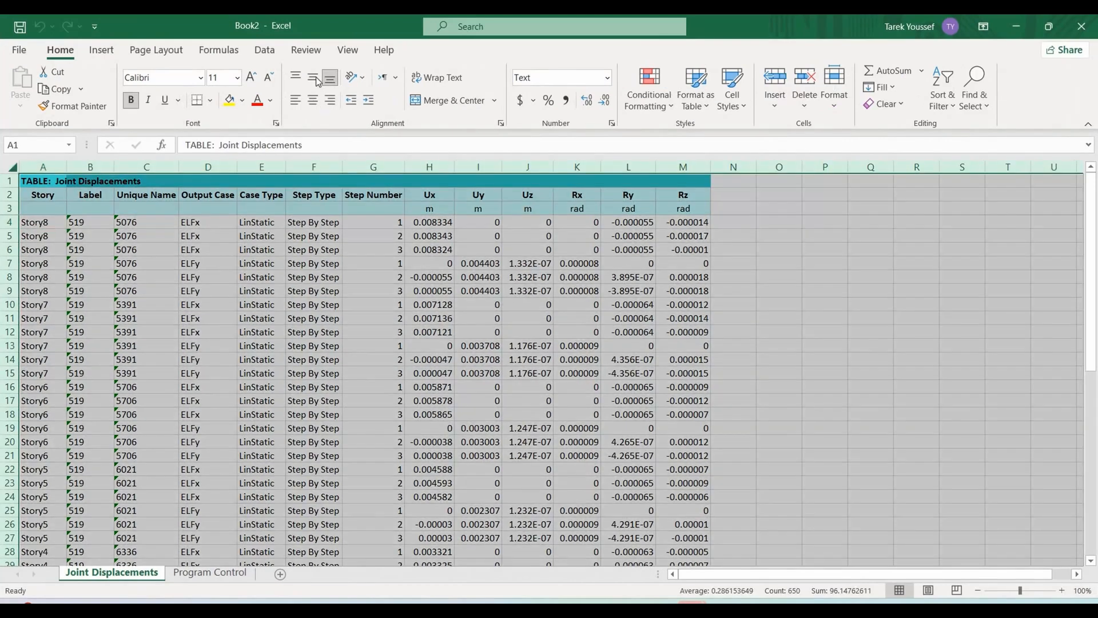
Step: Center all cells of the exported displacement sheet horizontally and vertically, and add filters to the header rows 2 and 3
left_click(312, 100)
left_click(315, 79)
left_click(440, 264)
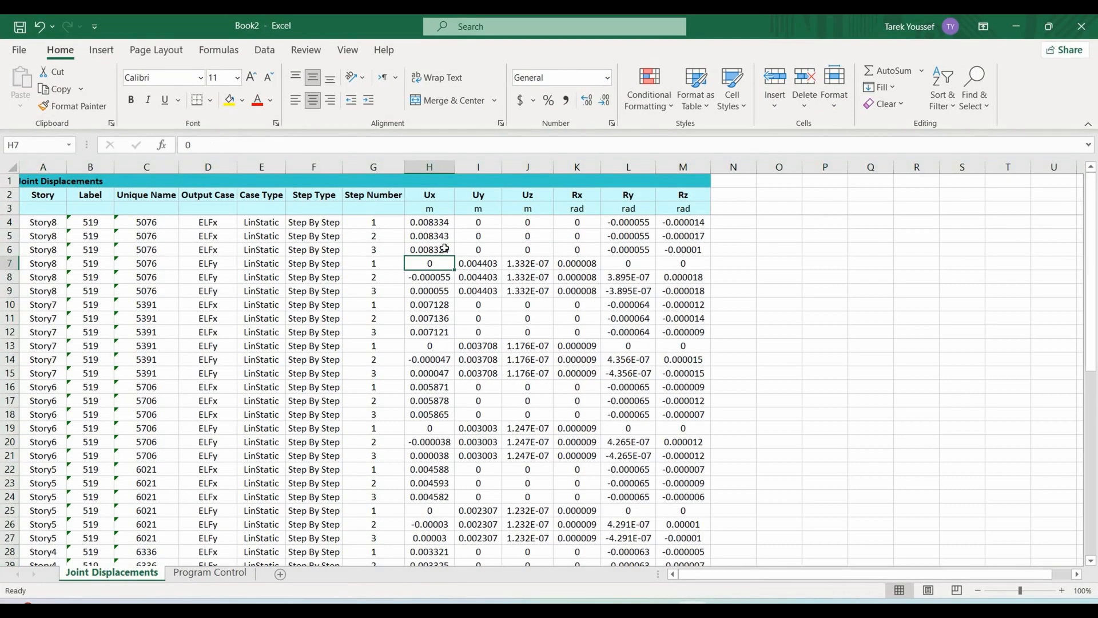
left_click_drag(439, 223, 432, 251)
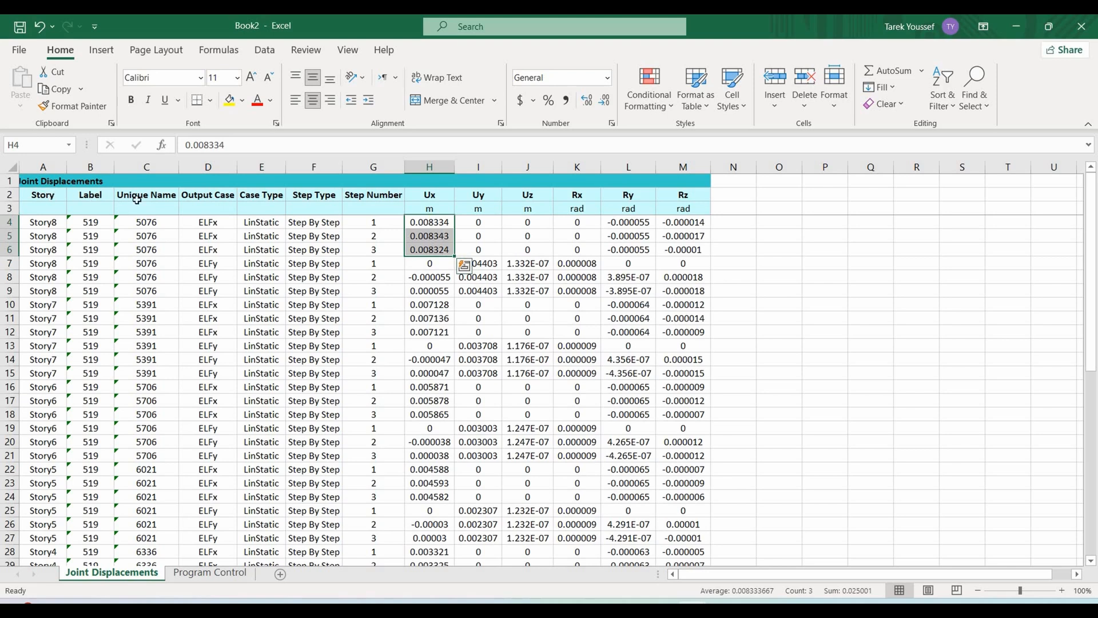
left_click_drag(43, 194, 696, 209)
left_click(943, 86)
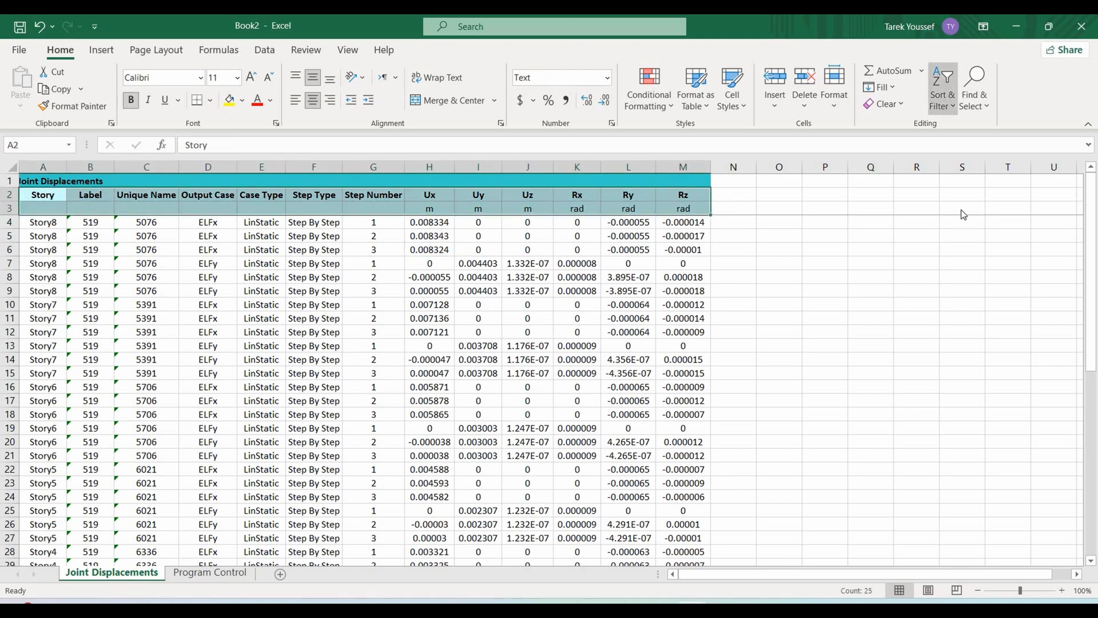
key("f")
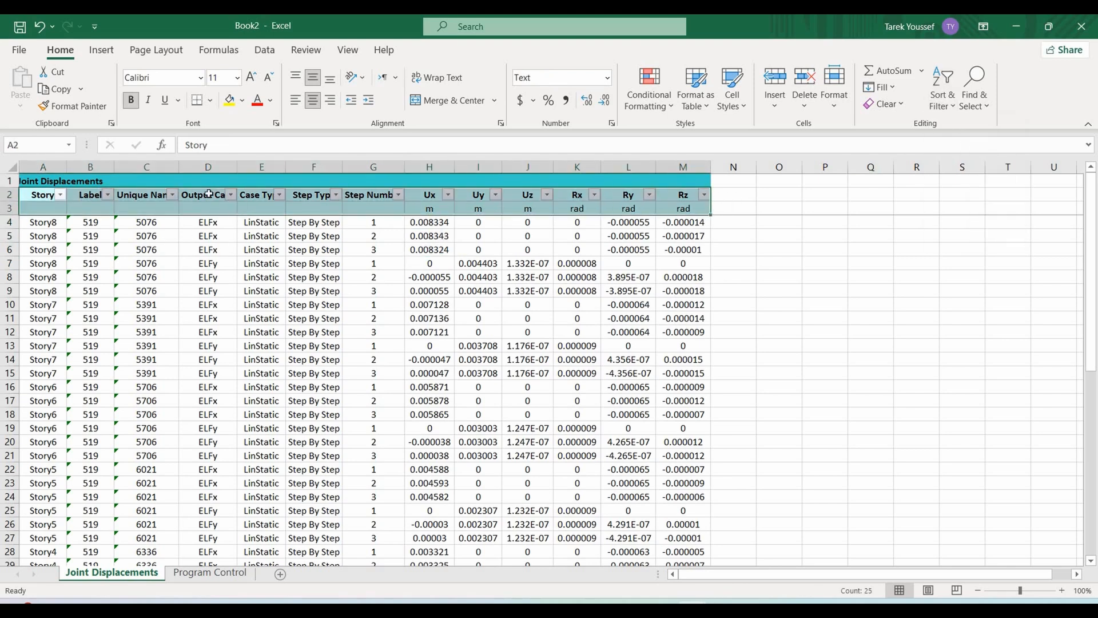
left_click(150, 250)
Step: Filter the Output Case column to ELFx only
left_click(230, 196)
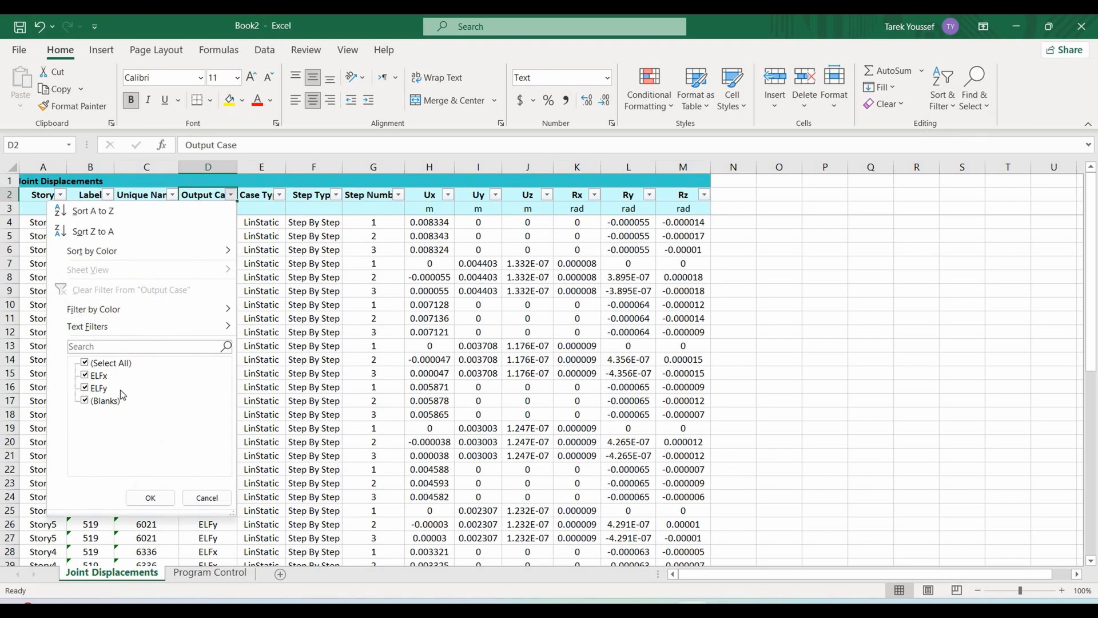
left_click(84, 363)
left_click(84, 375)
left_click(150, 498)
left_click(428, 250)
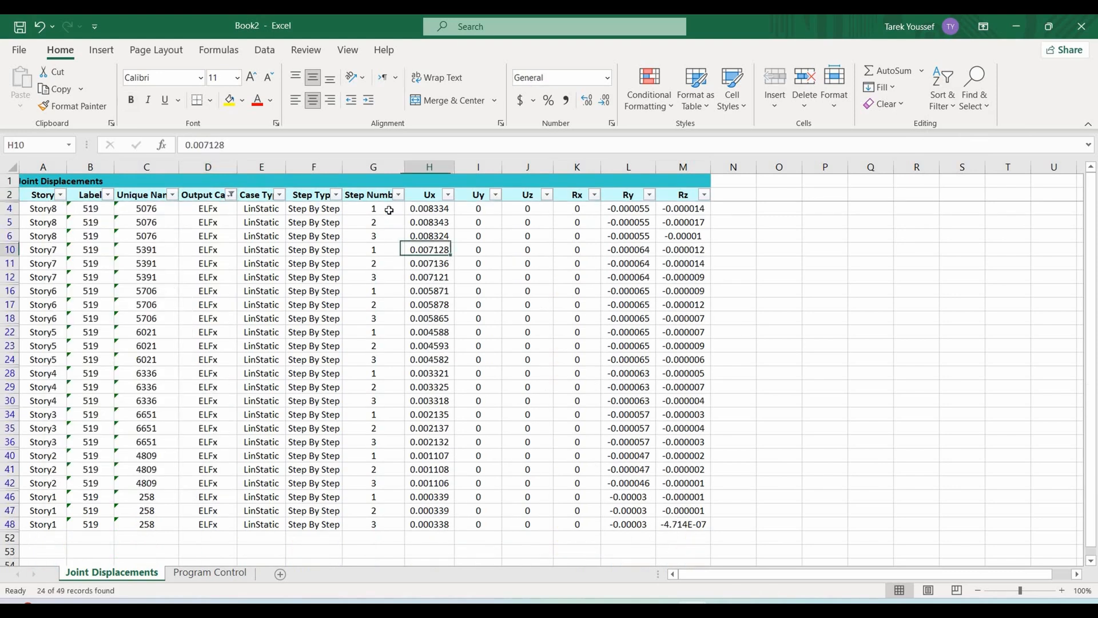
Step: Filter the Step Number column to step 2 only
left_click_drag(374, 208, 452, 236)
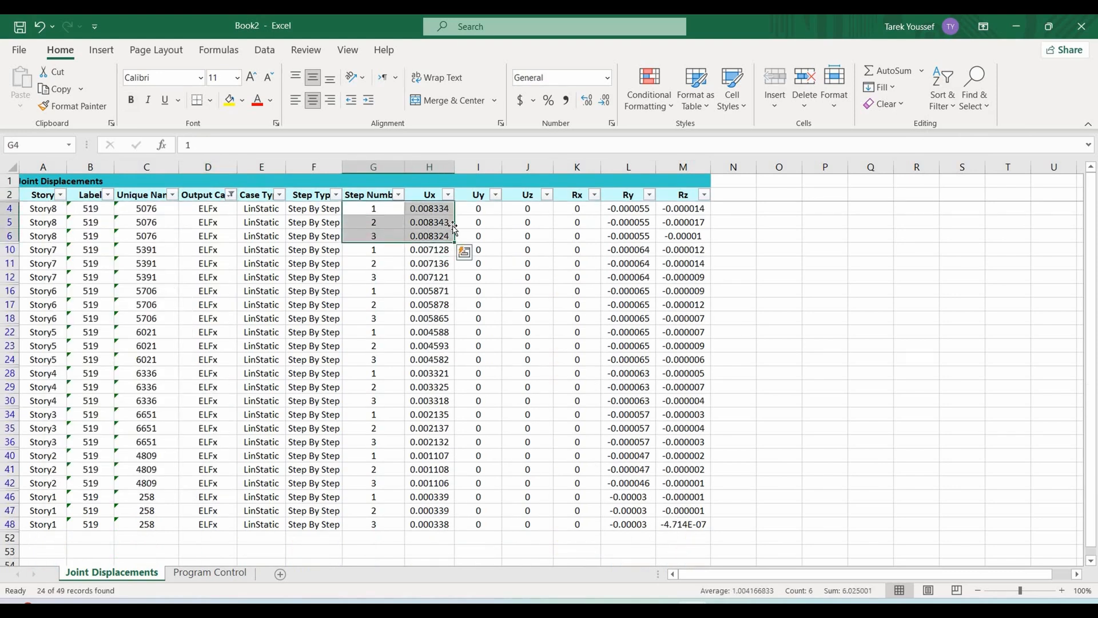
left_click(399, 196)
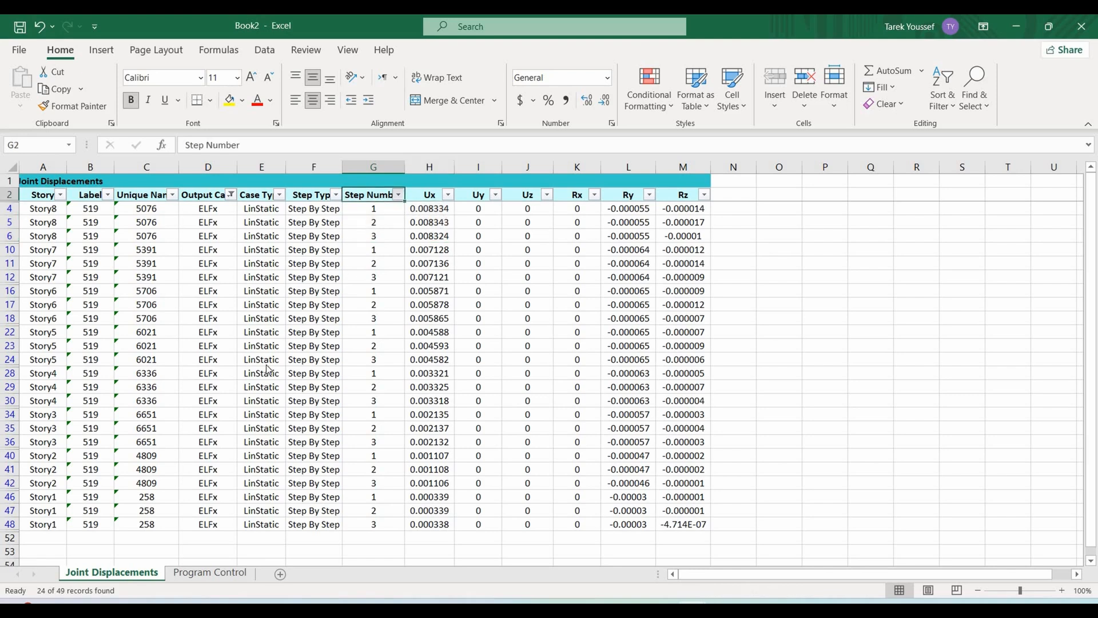
left_click(252, 363)
left_click(253, 387)
key("Return")
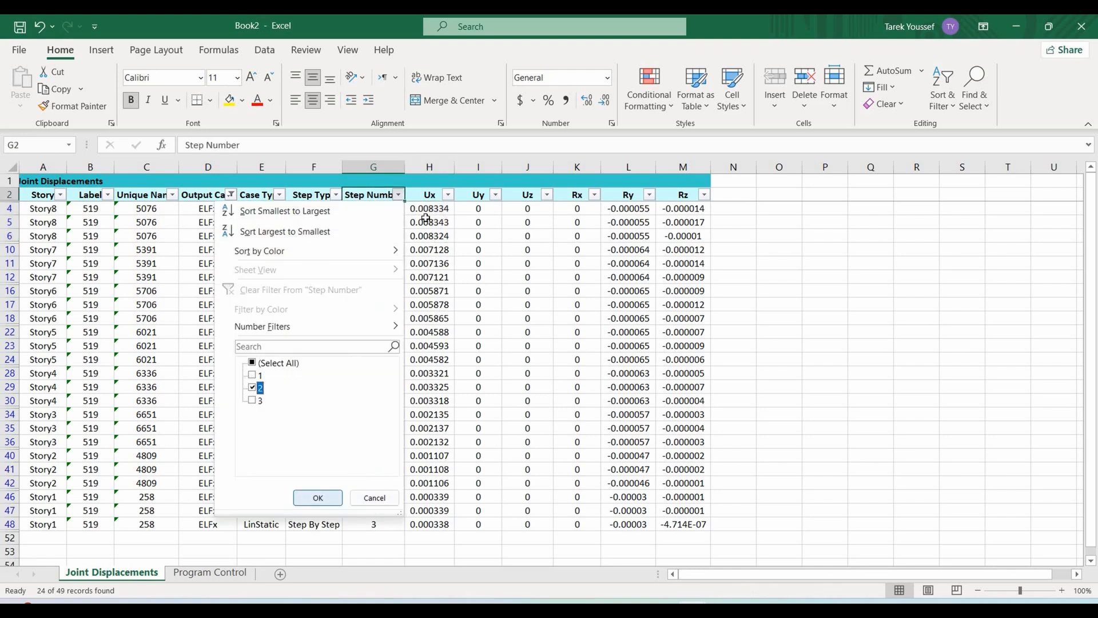
left_click(440, 265)
Step: Copy the filtered Ux values for Story8 to Story1 and paste them into the P-Delta sheet's helper column, starting at U32
left_click_drag(435, 208, 452, 291)
key("shift+Down")
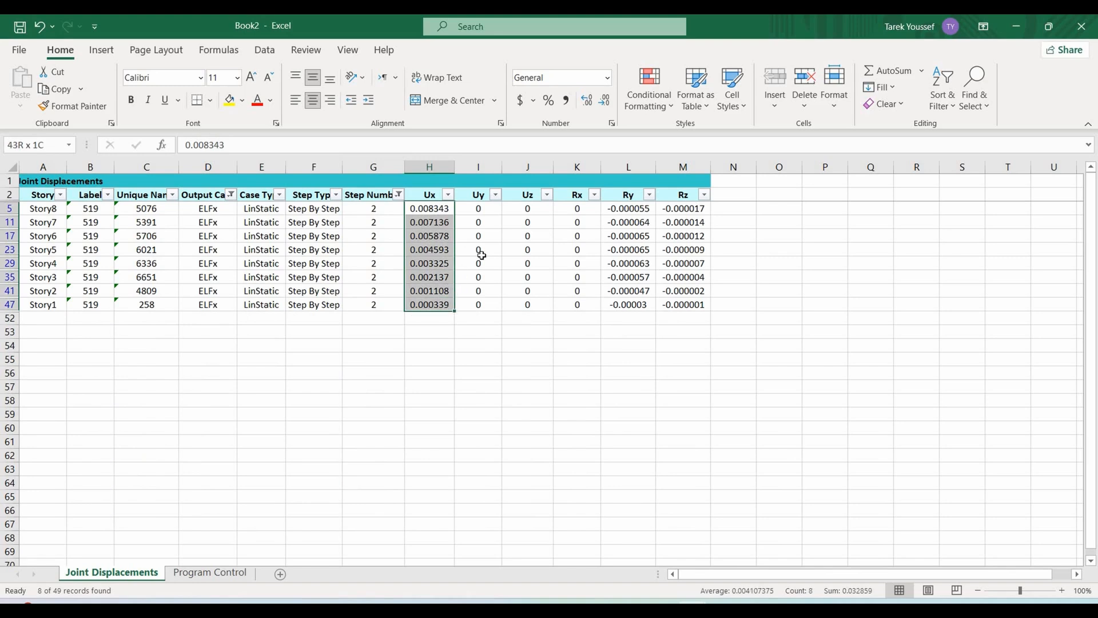
key("shift+Up")
key("shift+Down")
key("shift+Down")
key("Down")
key("Down")
key("Down")
key("Down")
key("Down")
key("Down")
key("Down")
key("Down")
key("shift+Up")
key("Up")
key("Up")
key("Up")
key("Up")
key("Up")
key("Up")
key("Up")
key("Up")
key("shift+Down")
key("shift+Down")
key("shift+Down")
key("shift+Down")
key("shift+Down")
key("shift+Down")
key("shift+Down")
key("ctrl+c")
left_click(691, 608)
left_click(558, 521)
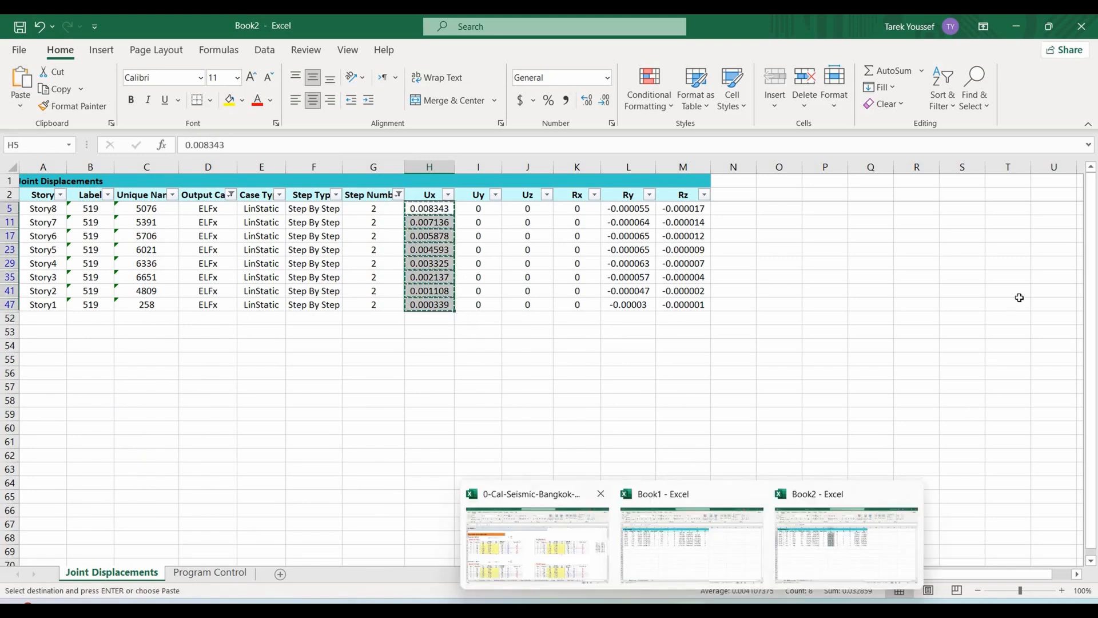
left_click(1011, 285)
key("ctrl+v")
Step: Change the helper formula in V32 to =1000*U32 and fill it down to V39
key("Right")
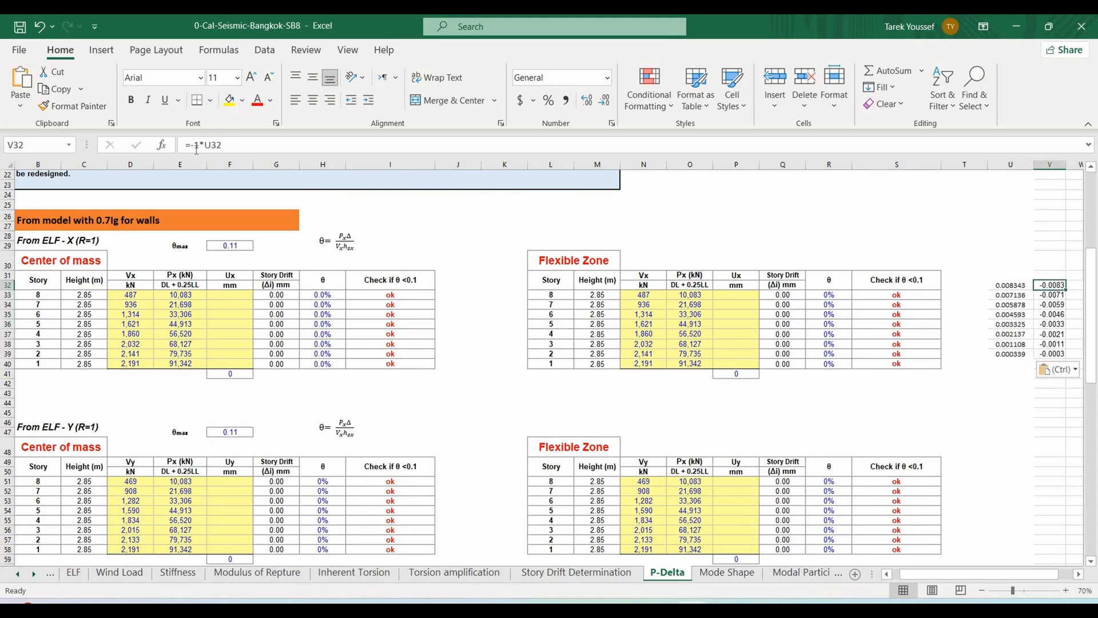
left_click_drag(190, 146, 200, 147)
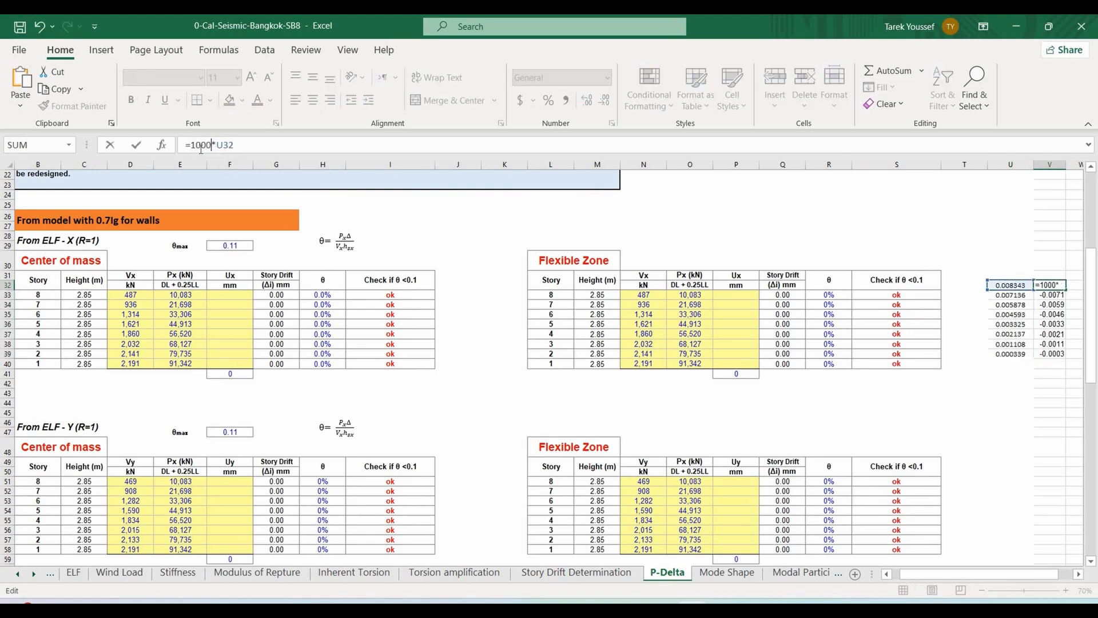
key("Return")
left_click(1056, 286)
double_click(1066, 290)
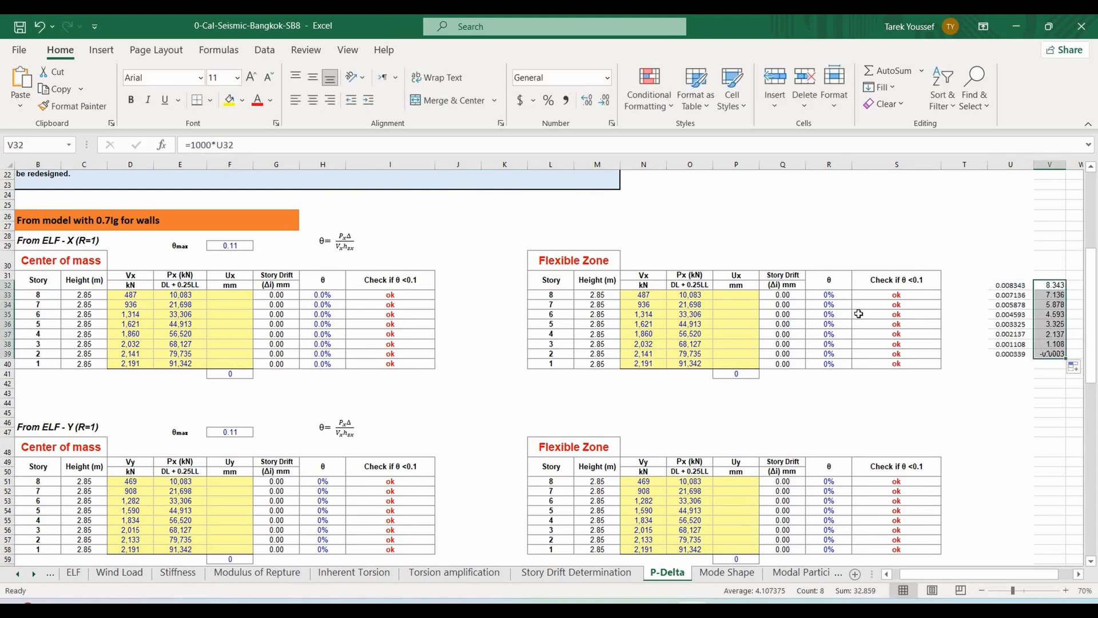
Step: Paste the millimetre displacements as values into the ELF-X Center of mass Ux column, starting at F33
key("ctrl+c")
left_click(230, 294)
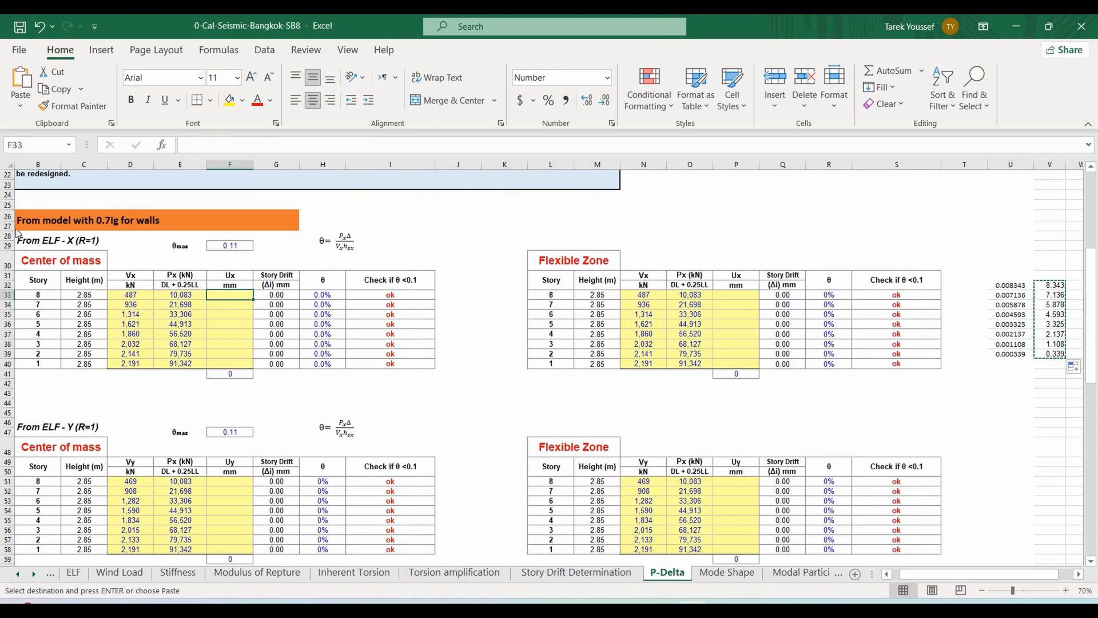
left_click(20, 108)
left_click(22, 215)
left_click(1050, 261)
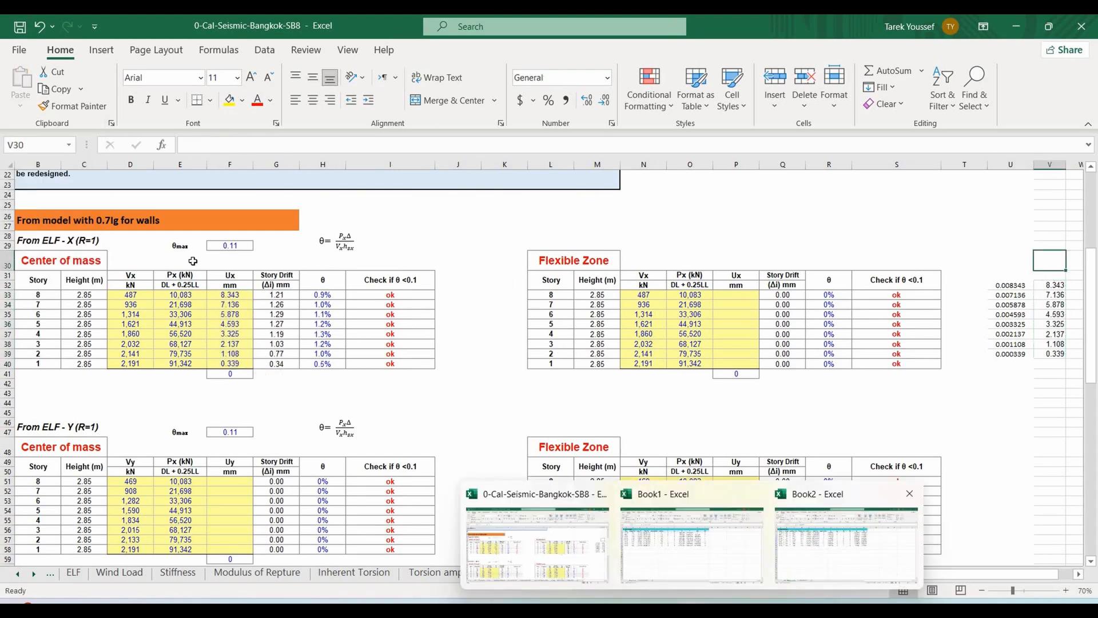
Step: Return to the Book2 displacement table and switch its Output Case filter from ELFx to ELFy
left_click(847, 544)
left_click(230, 195)
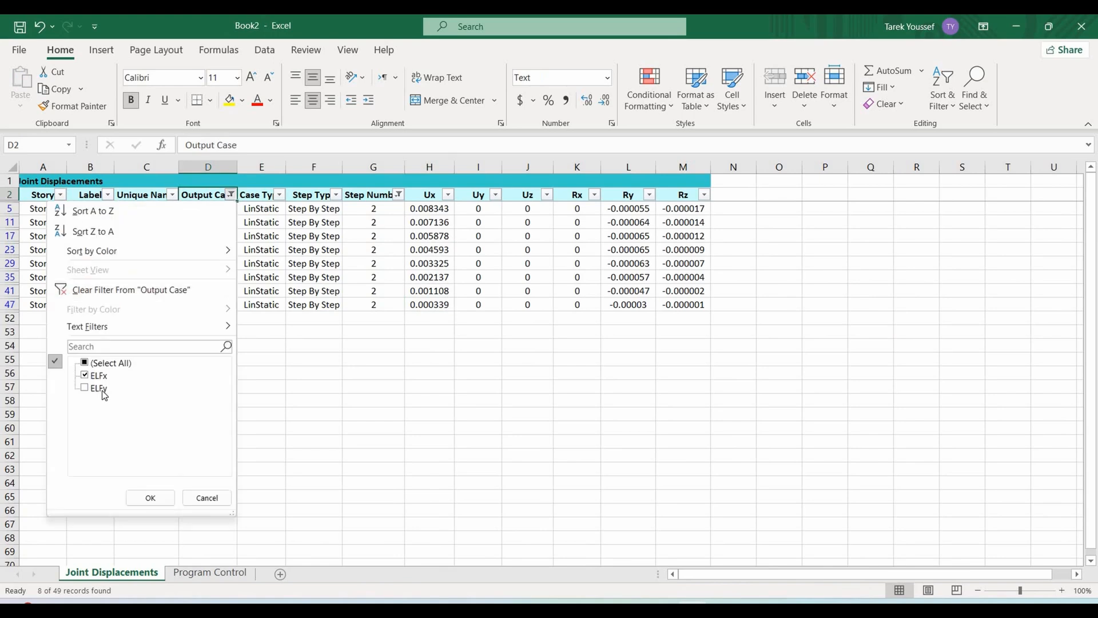
left_click(84, 375)
left_click(84, 388)
left_click(158, 497)
left_click(520, 370)
Step: Copy the filtered Uy values for all stories and paste them over the helper displacements, starting at U32
left_click_drag(483, 207, 493, 305)
key("ctrl+c")
key("alt+Tab")
left_click(1011, 285)
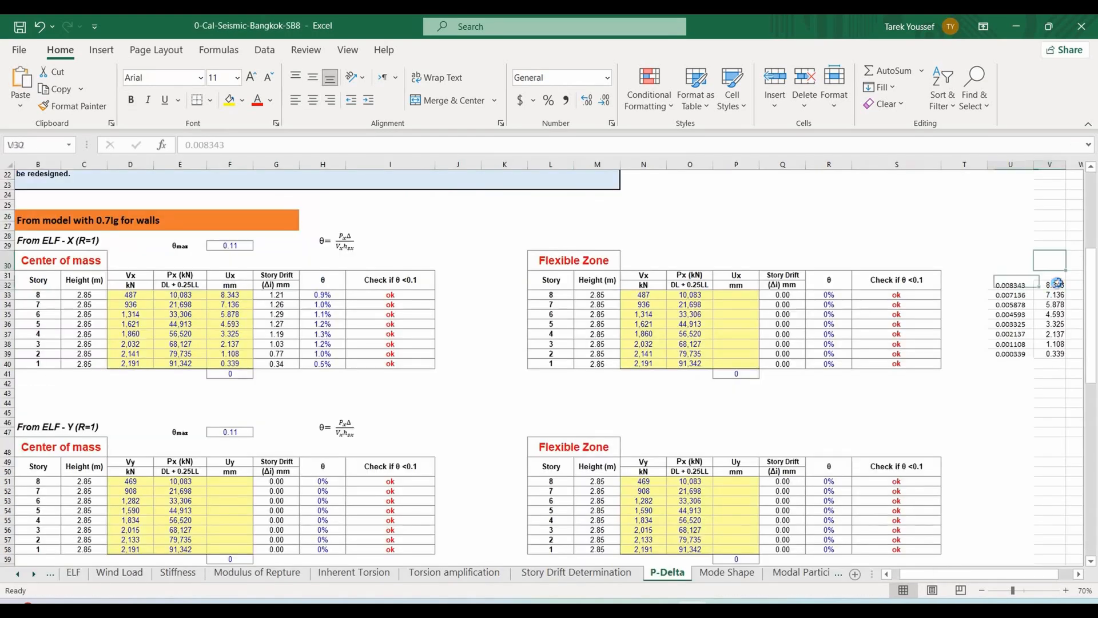
key("ctrl+v")
Step: Paste the converted helper results V32:V39 as values into the ELF-Y Center of mass Uy column, starting at F51
left_click_drag(1050, 284, 1053, 354)
key("ctrl+c")
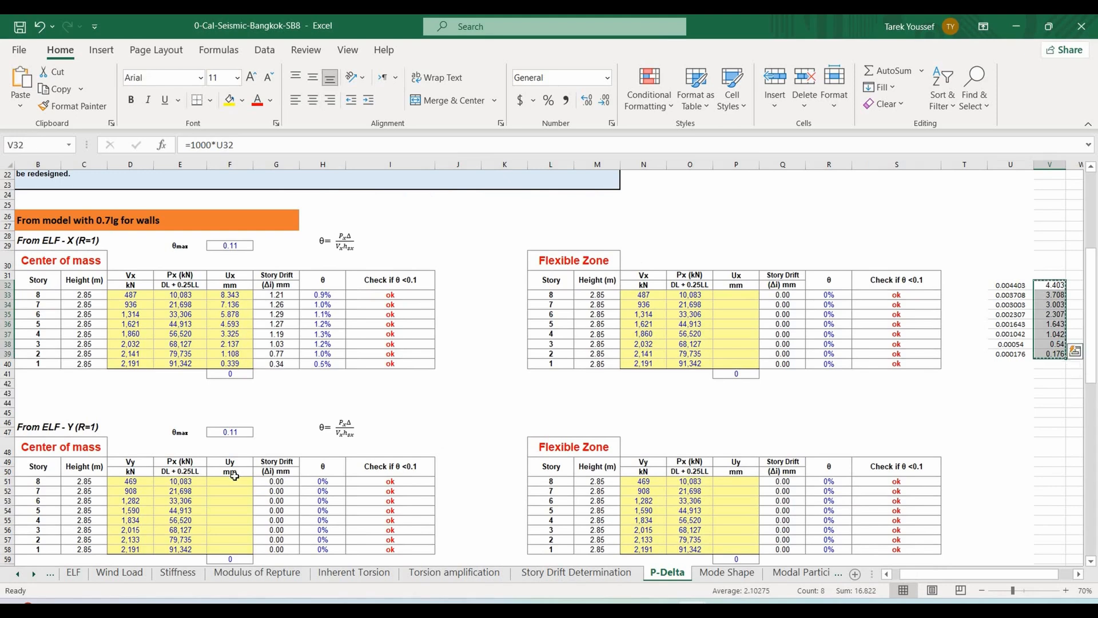
left_click(230, 481)
left_click(20, 105)
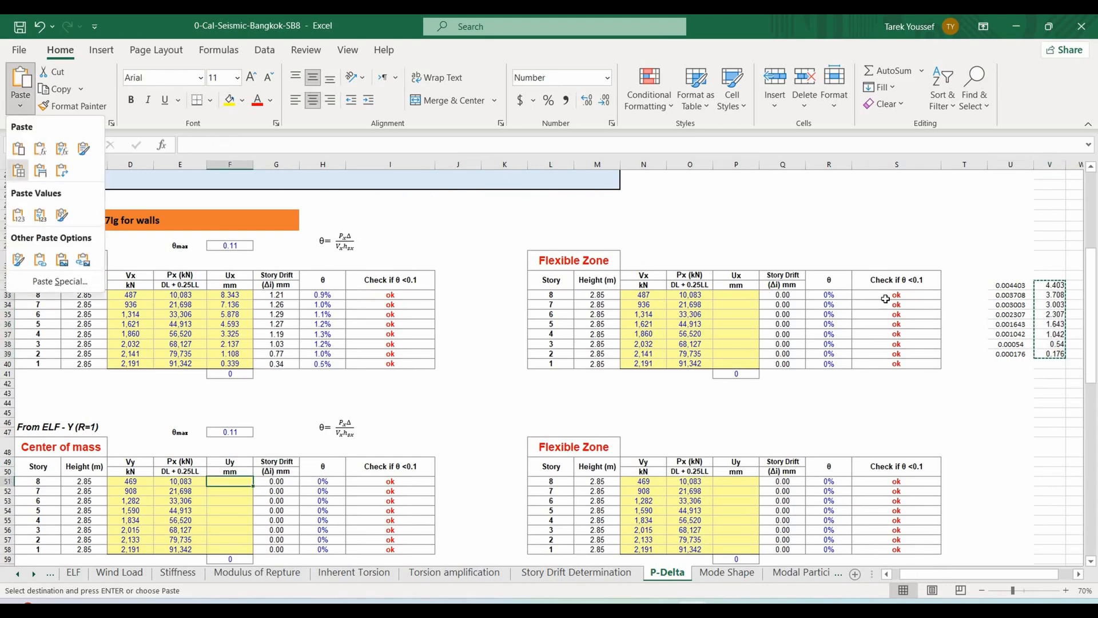
left_click(17, 214)
left_click(1027, 247)
Step: Switch to ETABS and select the slab corner joint at the +X, +Y end of the plan on all stories
left_click(726, 610)
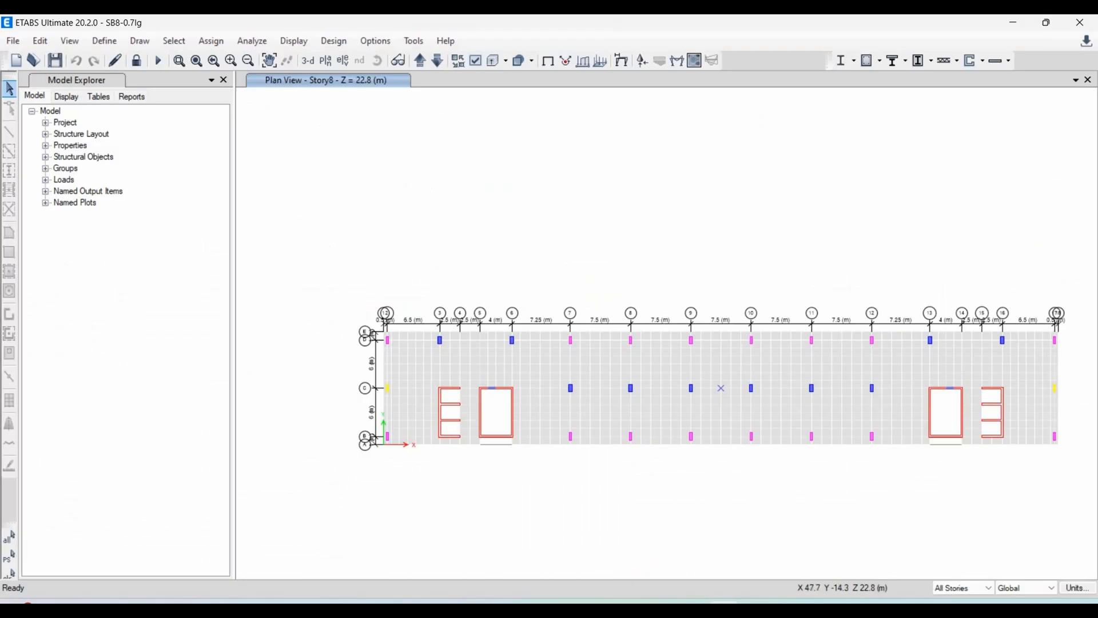
scroll(881, 344, "up", 10)
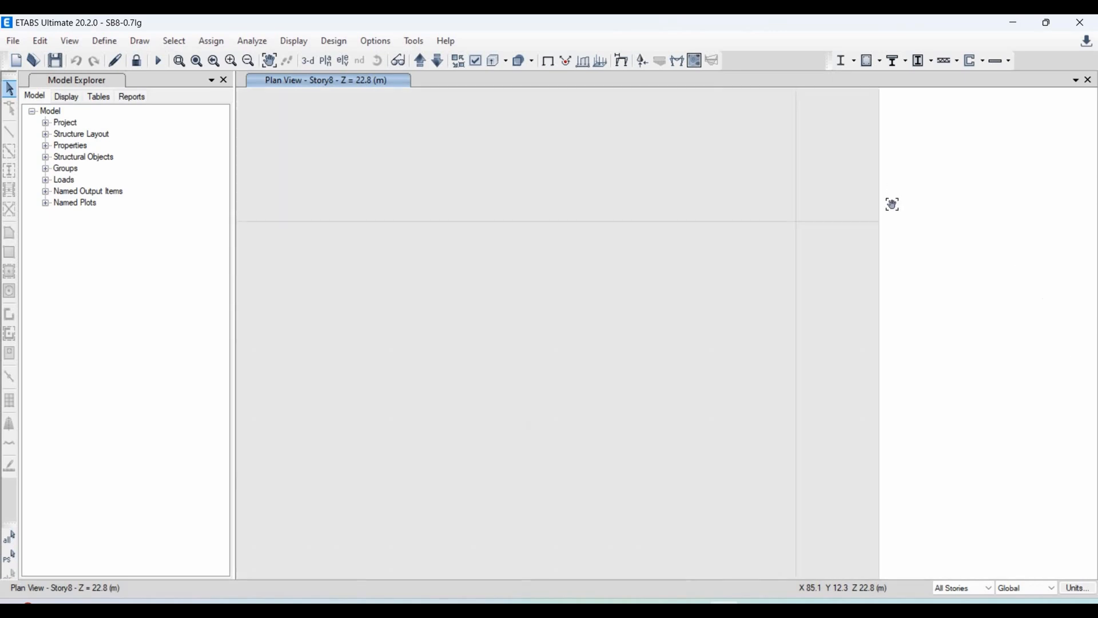
left_click(875, 115)
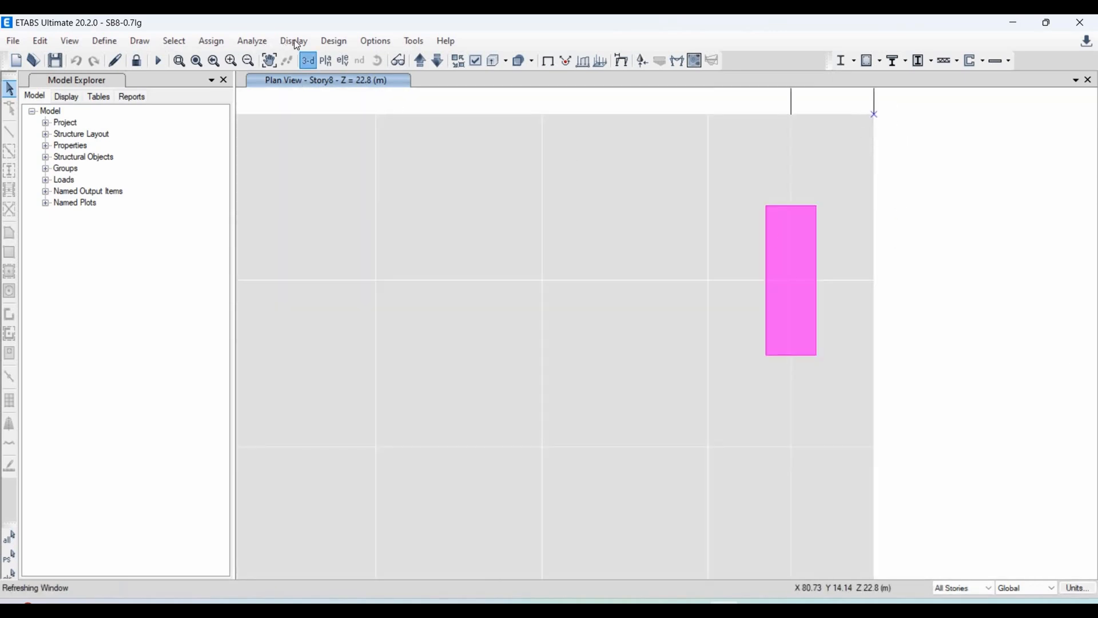
Step: Display the Joint Displacements table for the selected corner joints and export it to Excel
left_click(294, 40)
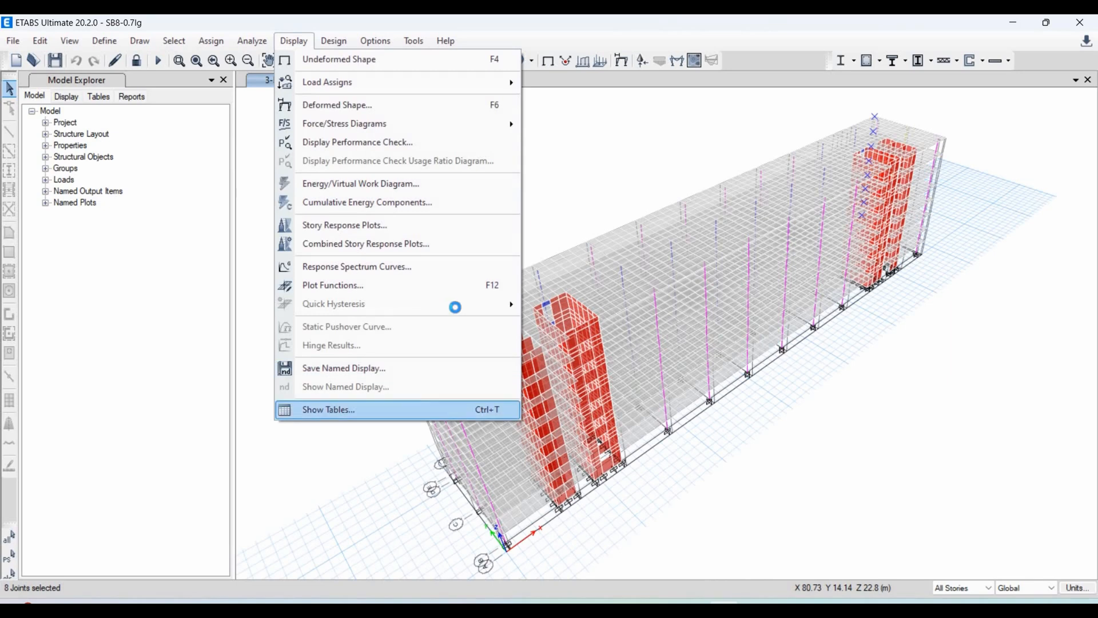
left_click(329, 409)
left_click(744, 505)
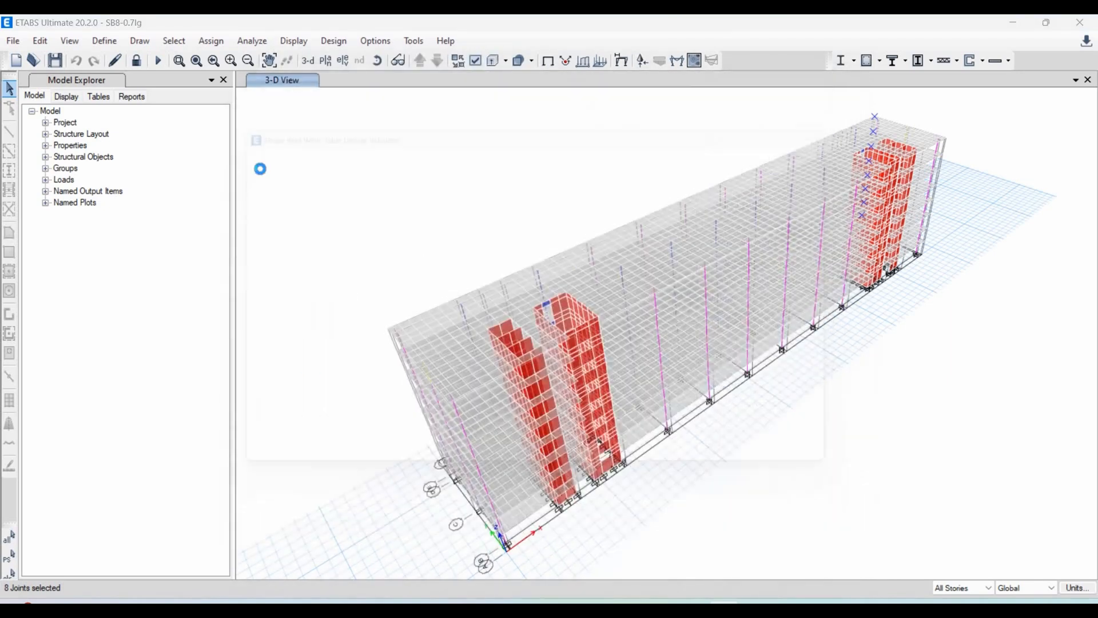
left_click(236, 145)
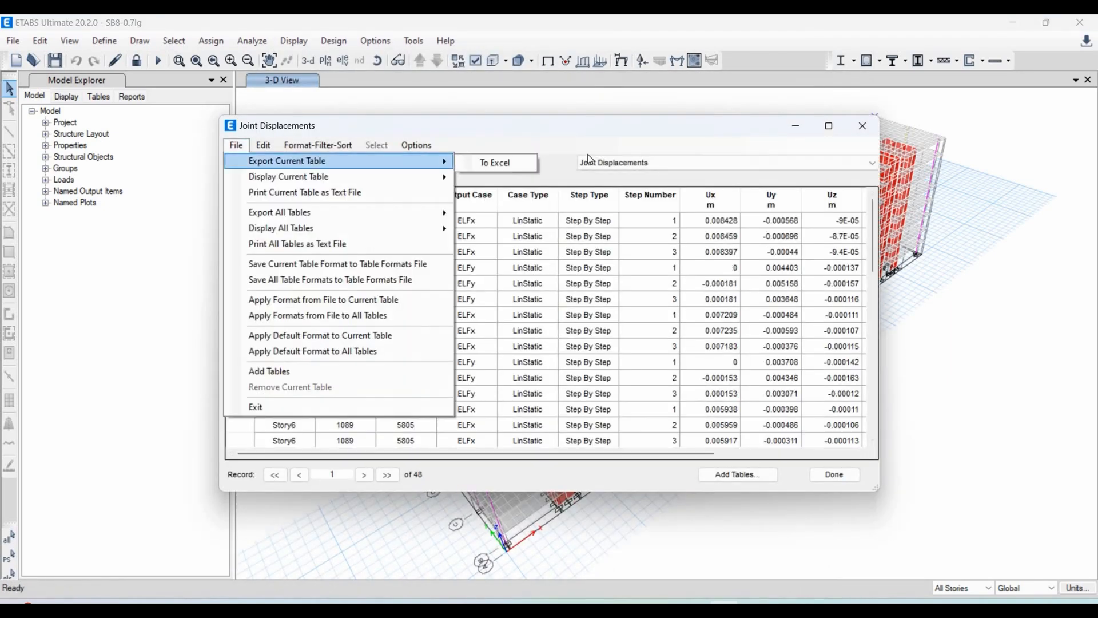
left_click(496, 162)
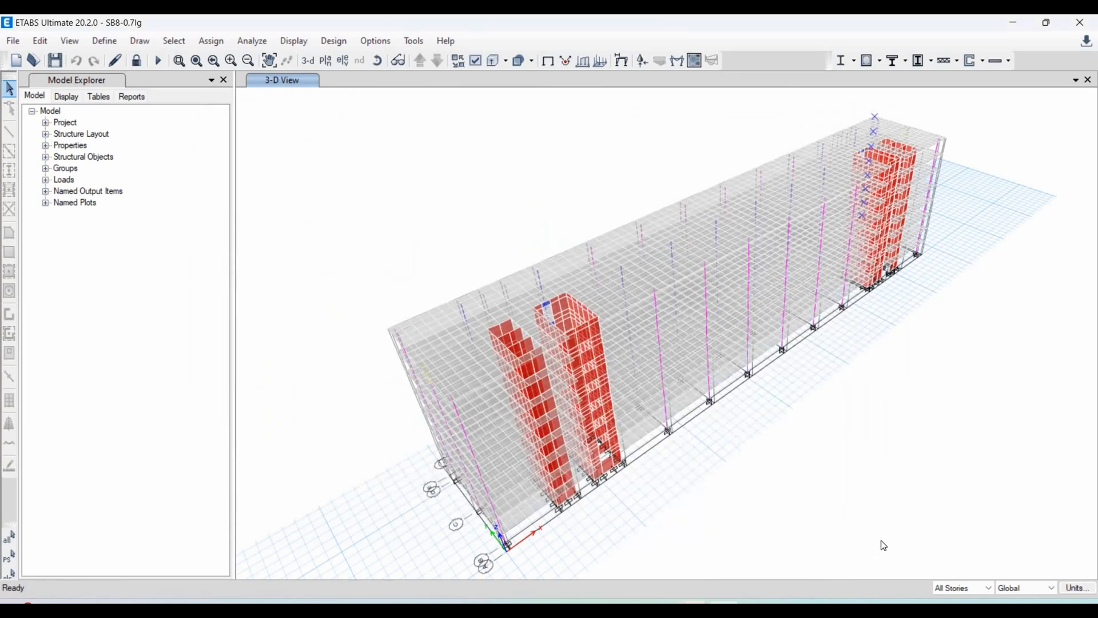
Step: Center all cells in the corner-joint displacement workbook both ways and add filters to its header rows 2 and 3
left_click(754, 129)
left_click(12, 168)
left_click(312, 101)
left_click(313, 78)
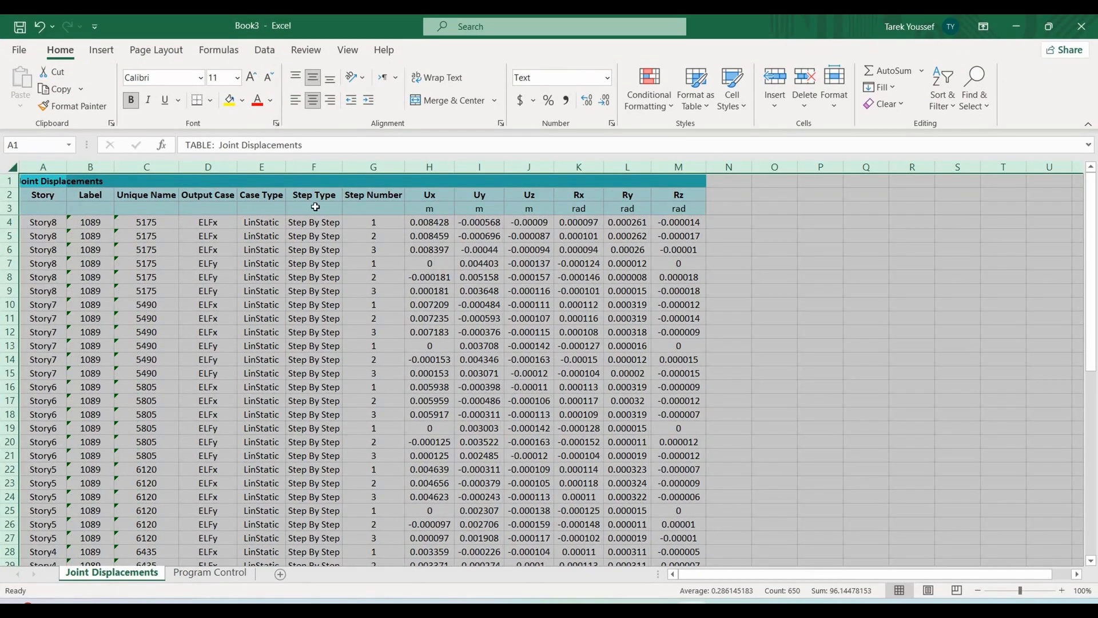
left_click_drag(35, 195, 703, 209)
left_click(943, 92)
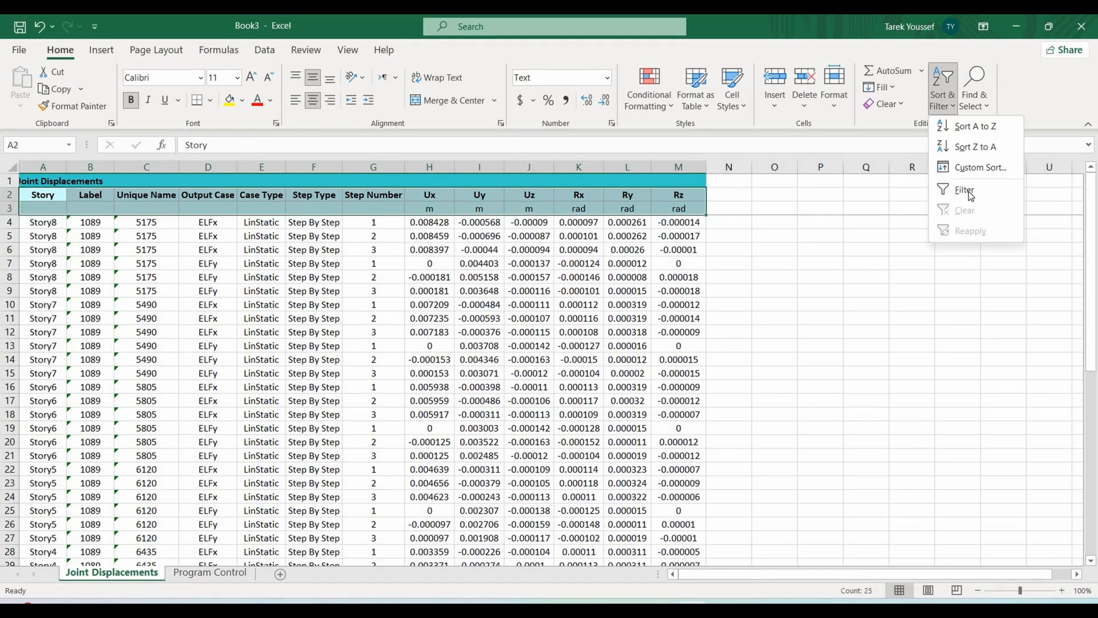
left_click(965, 189)
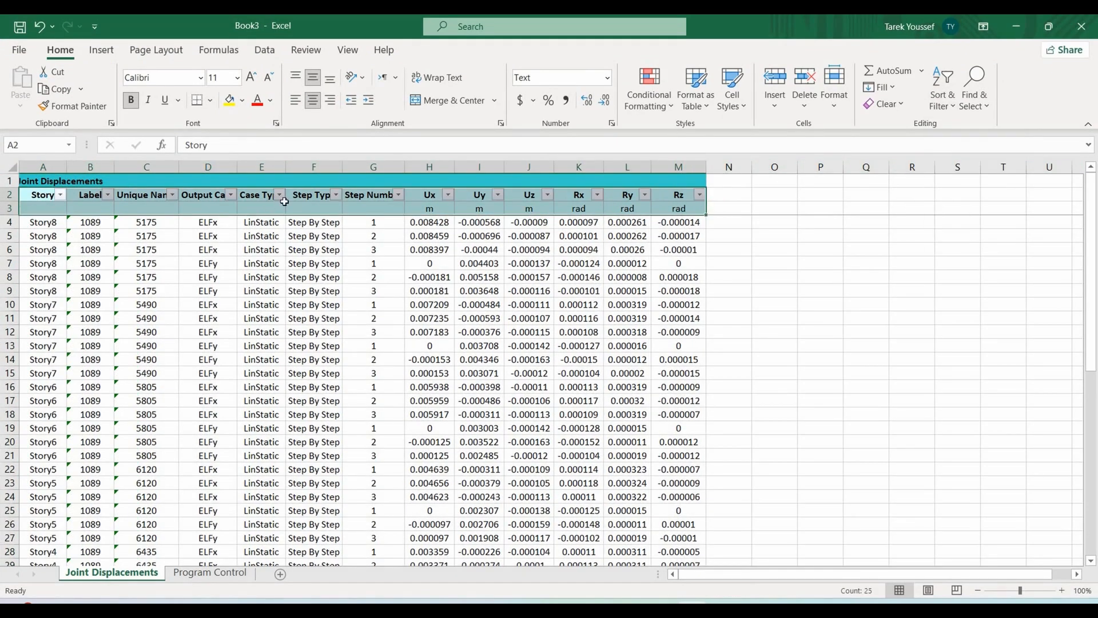
Step: Filter the corner-joint displacement table to output case ELFx and step number 2
left_click(399, 195)
left_click(219, 190)
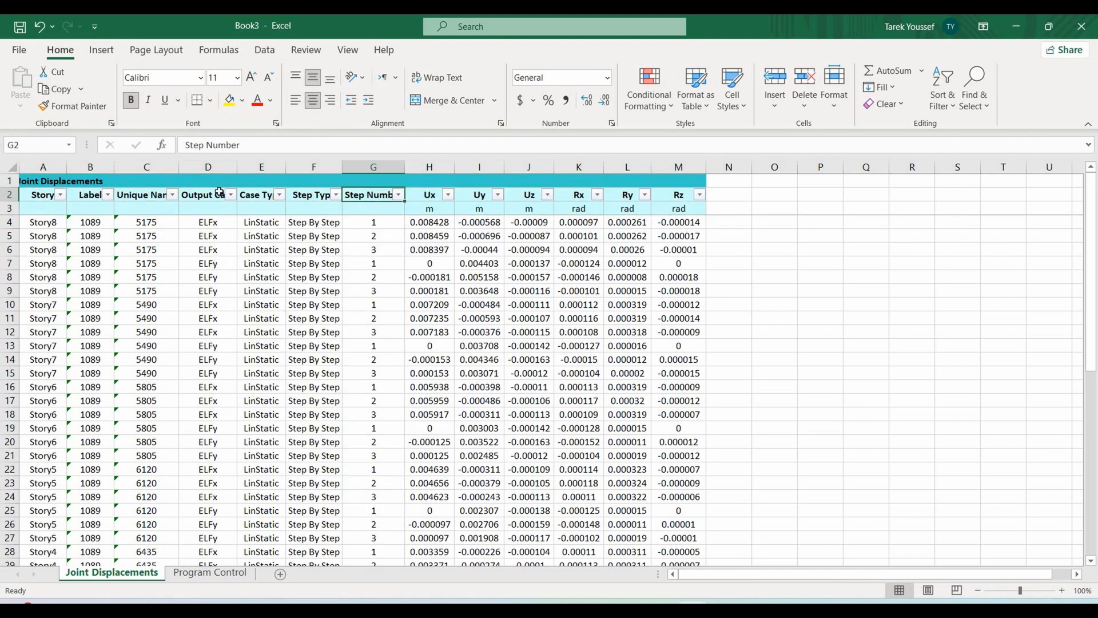
left_click(230, 194)
left_click(85, 363)
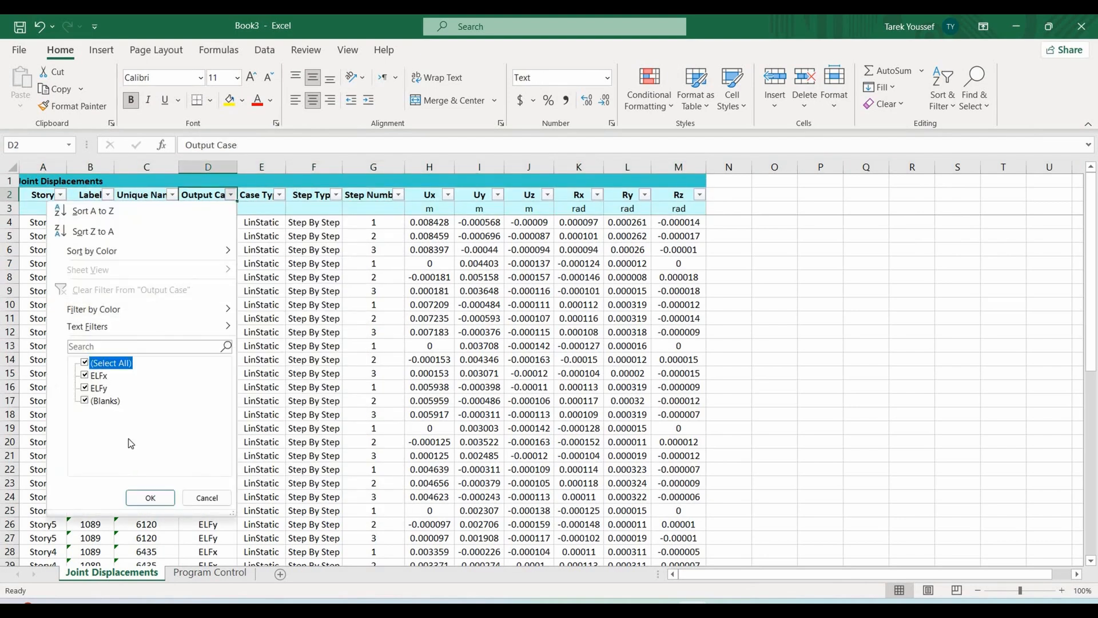
key("Return")
left_click(366, 264)
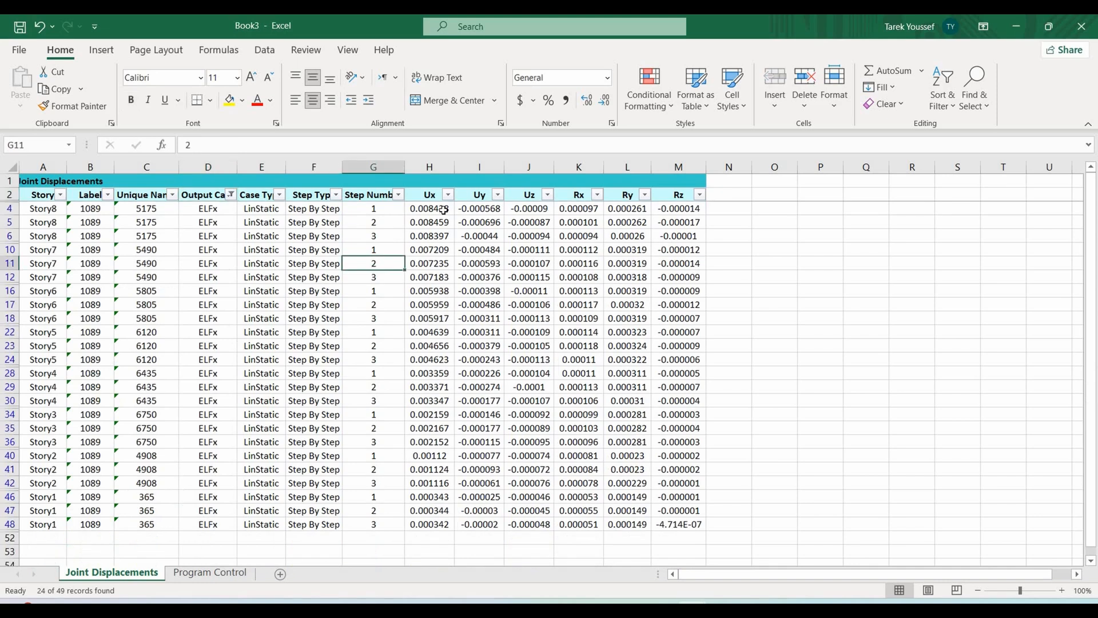
left_click_drag(429, 208, 430, 236)
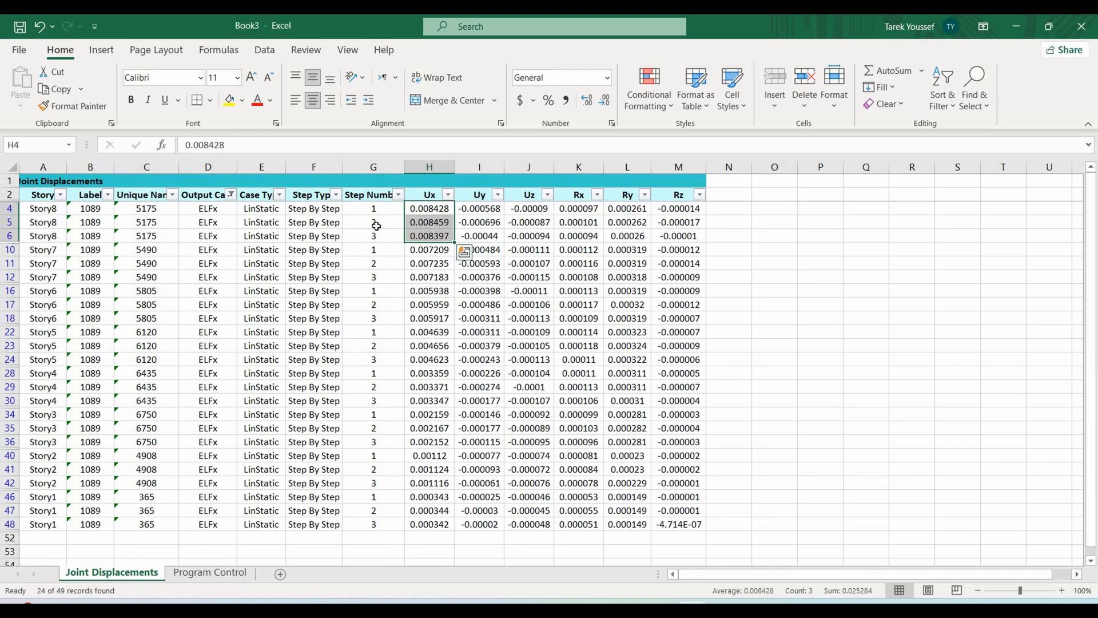
left_click(389, 194)
key("alt+Down")
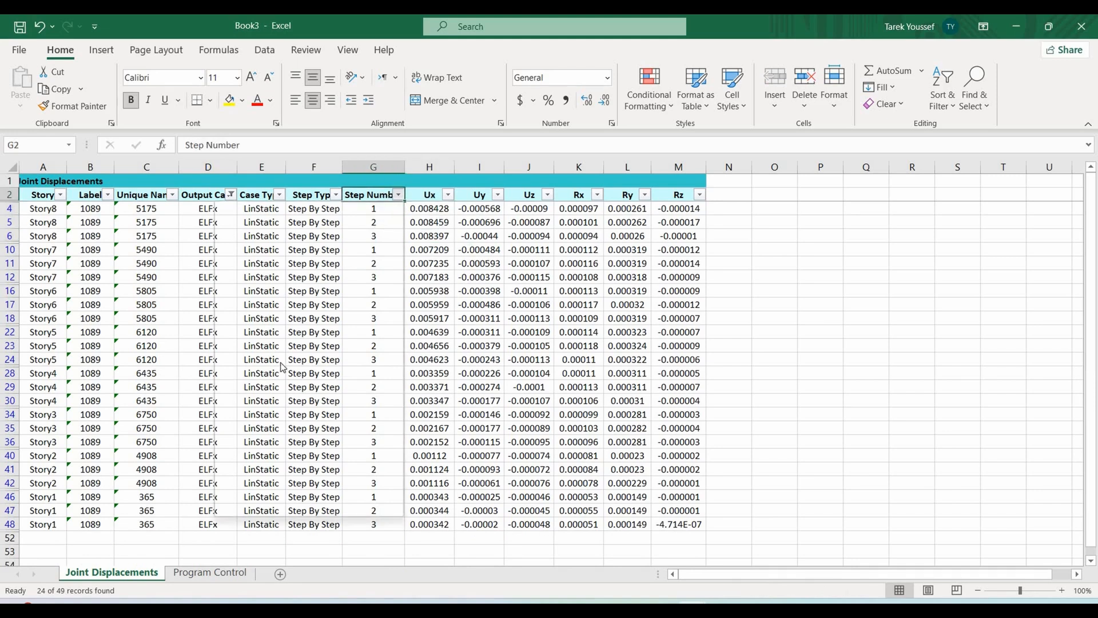
left_click(318, 498)
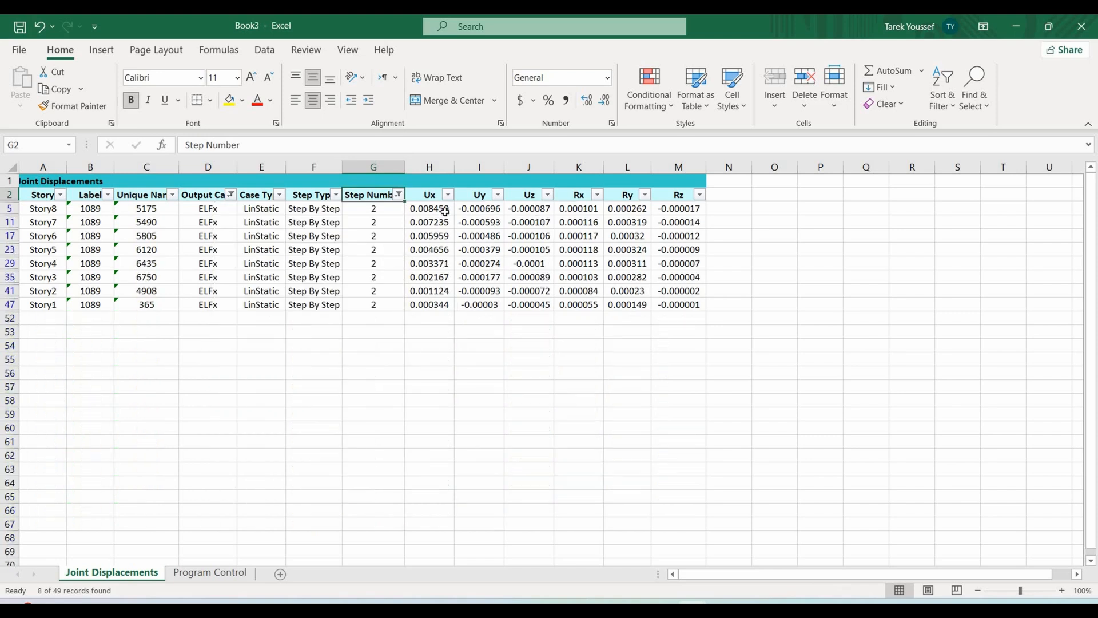
Step: Copy the filtered Ux corner displacements for all eight stories into the P-Delta sheet's helper column, starting at U32
left_click_drag(429, 208, 430, 304)
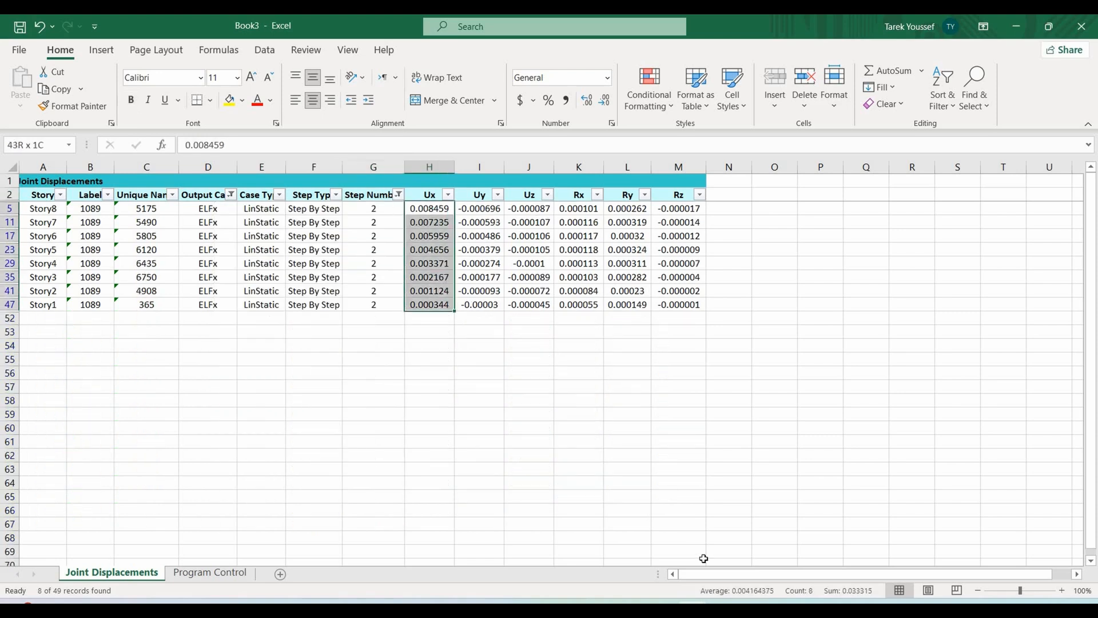
key("ctrl+c")
left_click(518, 529)
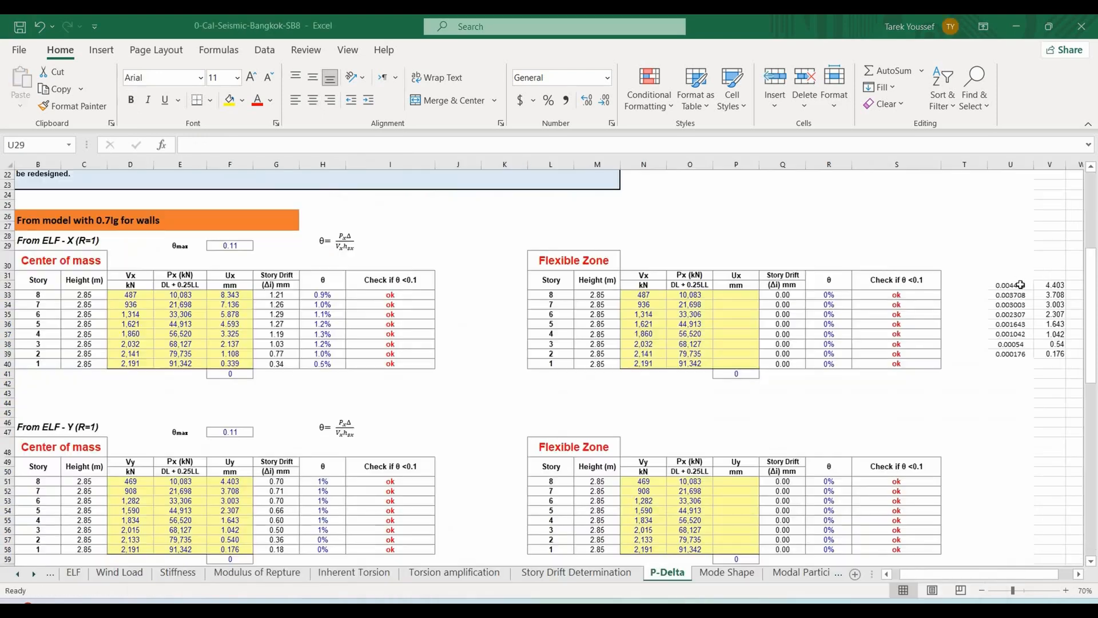
key("Down")
key("Down")
key("Down")
key("ctrl+v")
Step: Paste the converted helper results V32:V39 as values into the ELF-X Flexible Zone Ux column, starting at P33
key("Right")
key("ctrl+shift+Down")
key("ctrl+c")
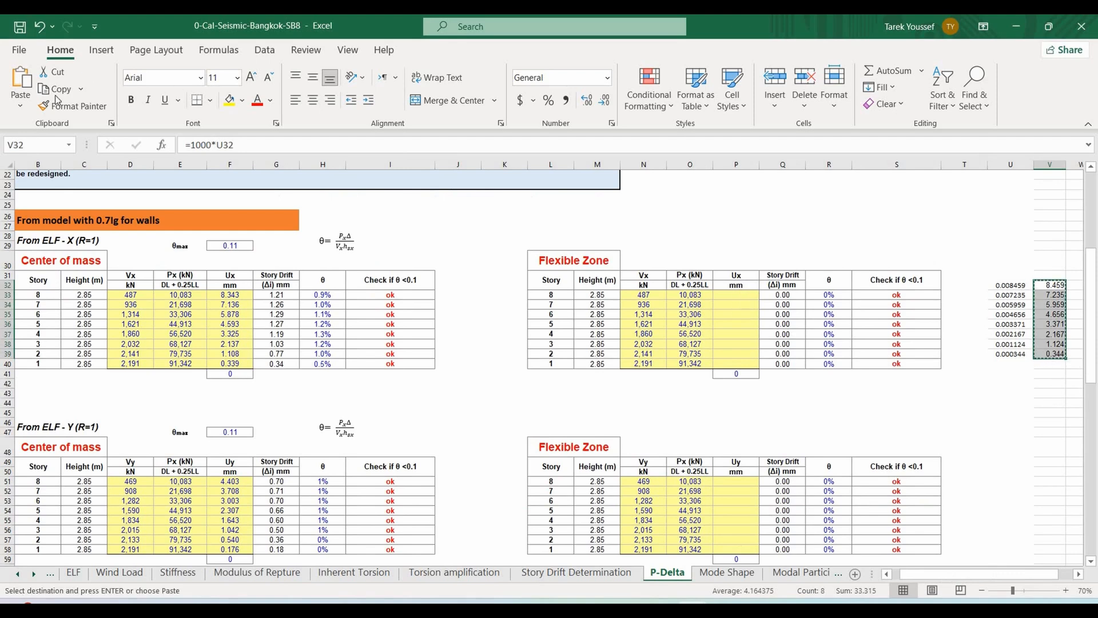
left_click(736, 295)
key("ctrl+v")
left_click(1029, 258)
key("Escape")
Step: Switch back to the Book3 displacement workbook and change the output case filter to ELFy
mouse_move(692, 611)
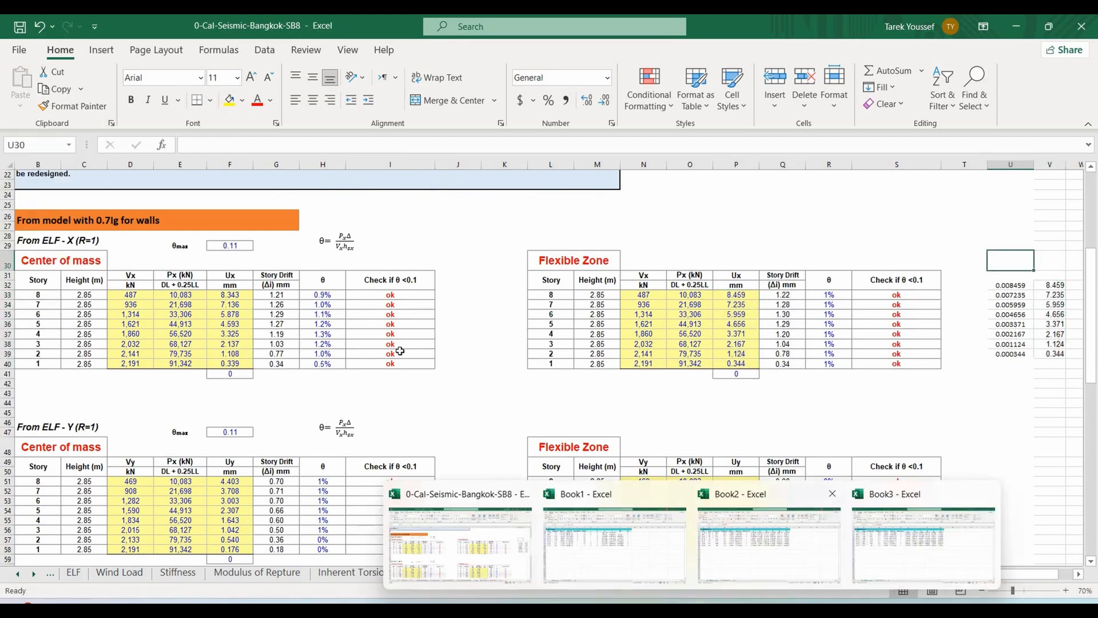
left_click(916, 537)
left_click(374, 207)
left_click(230, 195)
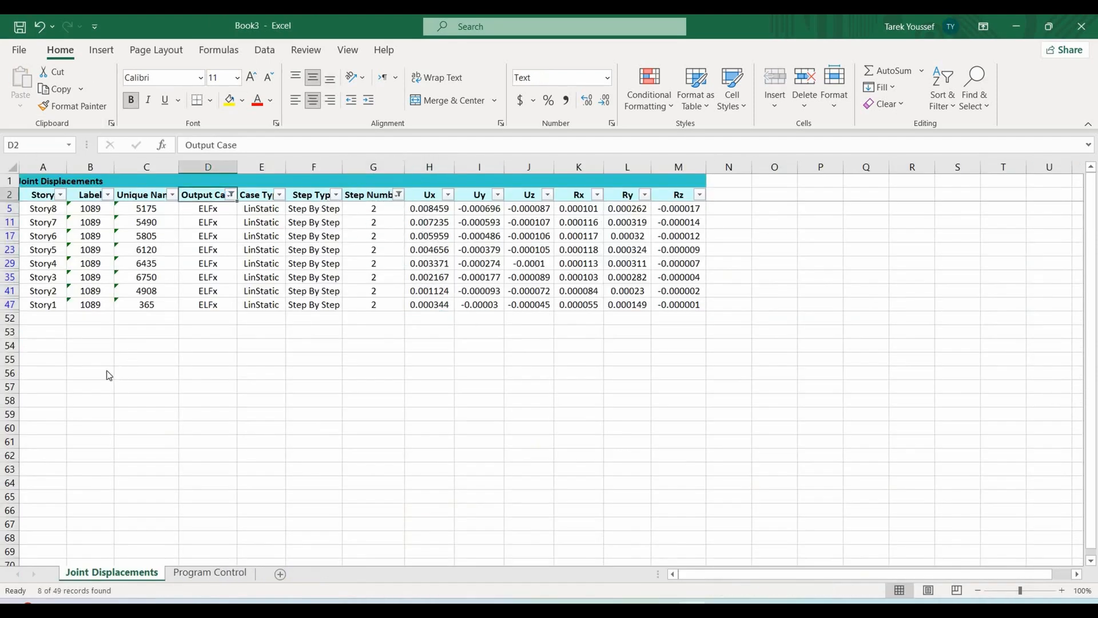
left_click(85, 387)
left_click(150, 497)
left_click(444, 310)
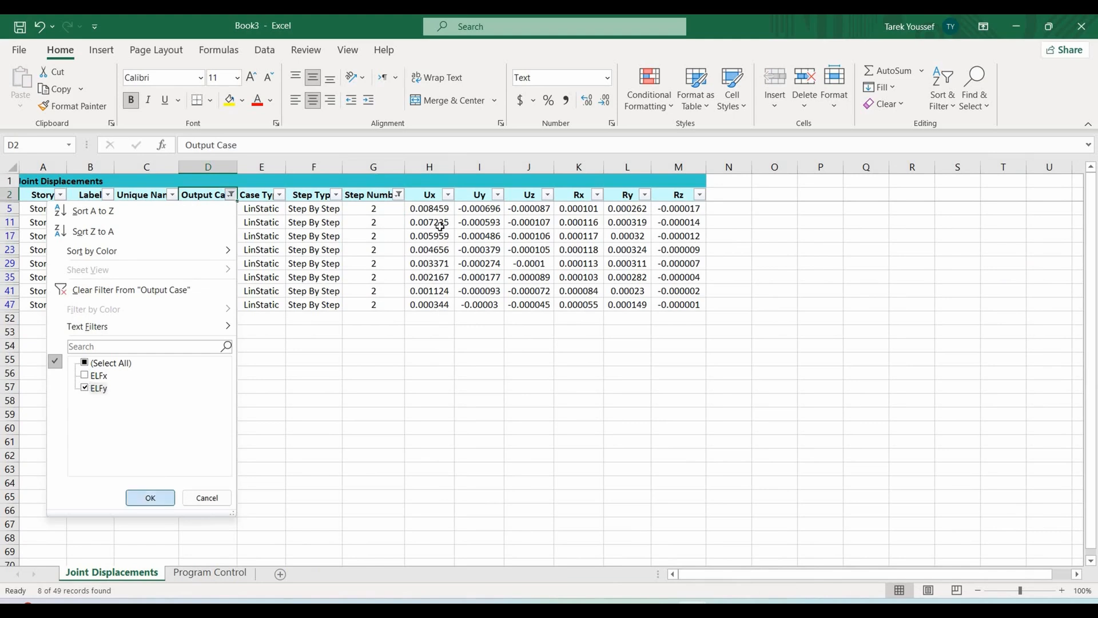
Step: Show all step numbers to compare the Story8 Uy values, and restore the filter to step number 2
left_click(396, 196)
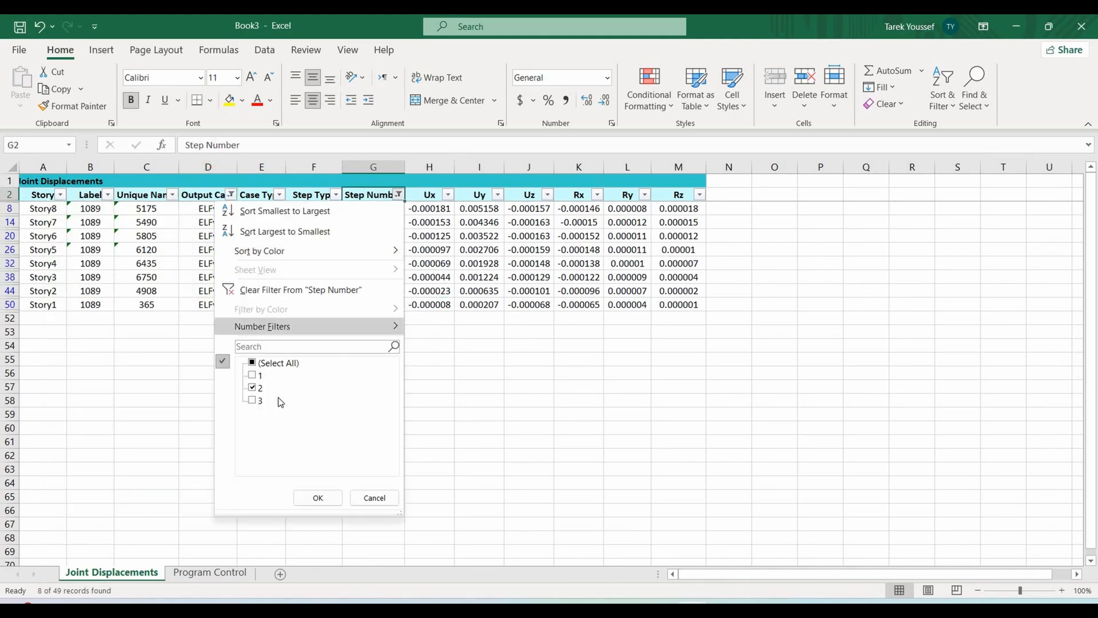
key("Return")
left_click(485, 208)
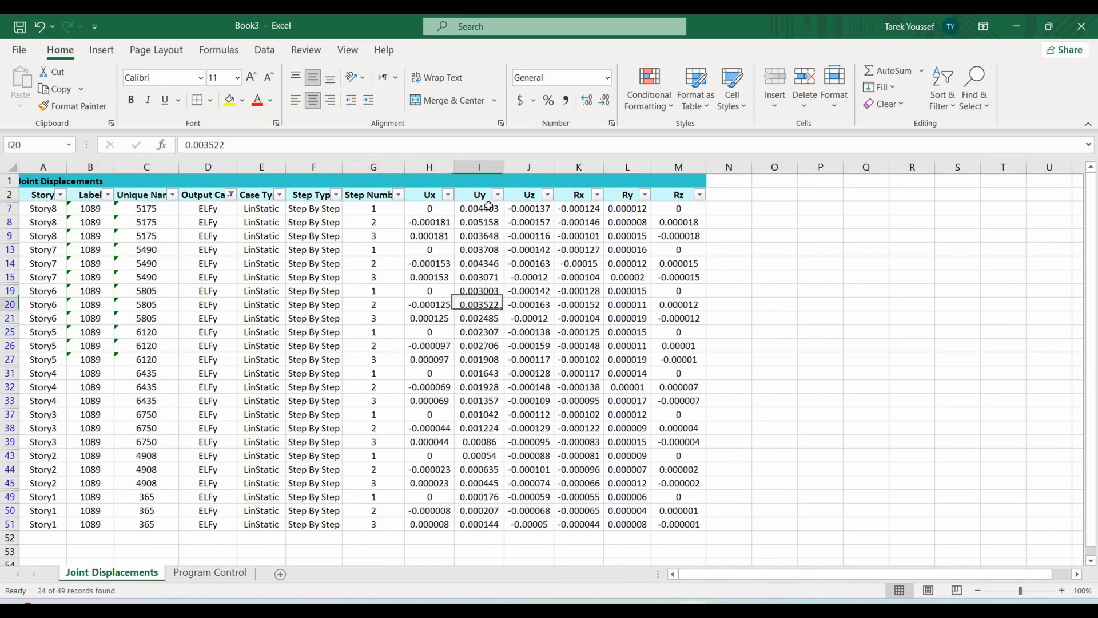
left_click_drag(494, 222, 380, 221)
left_click(399, 196)
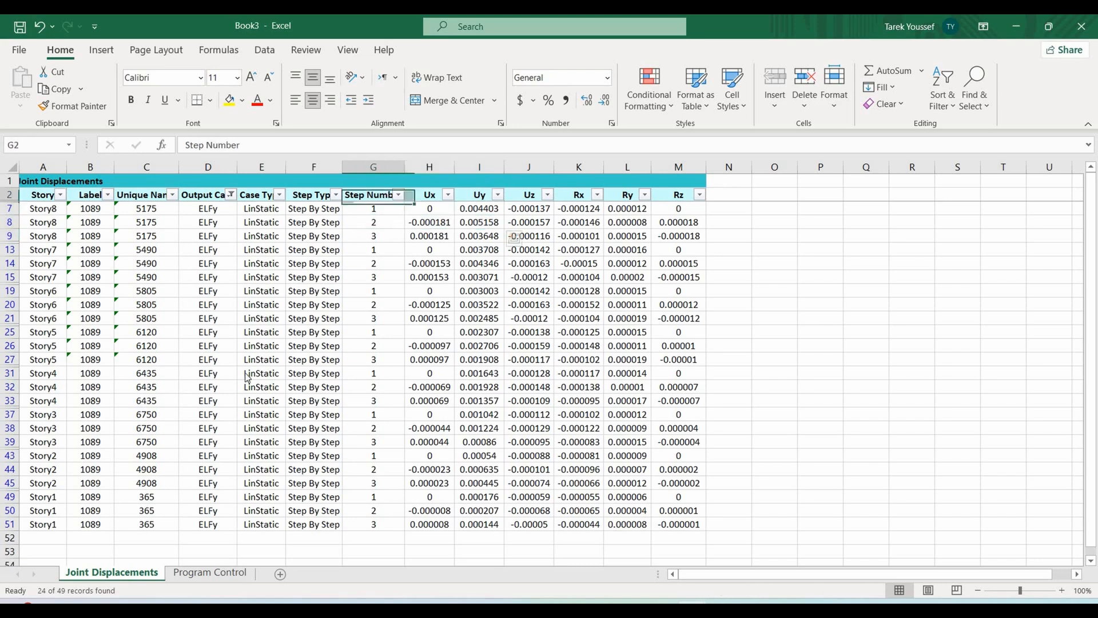
left_click(318, 499)
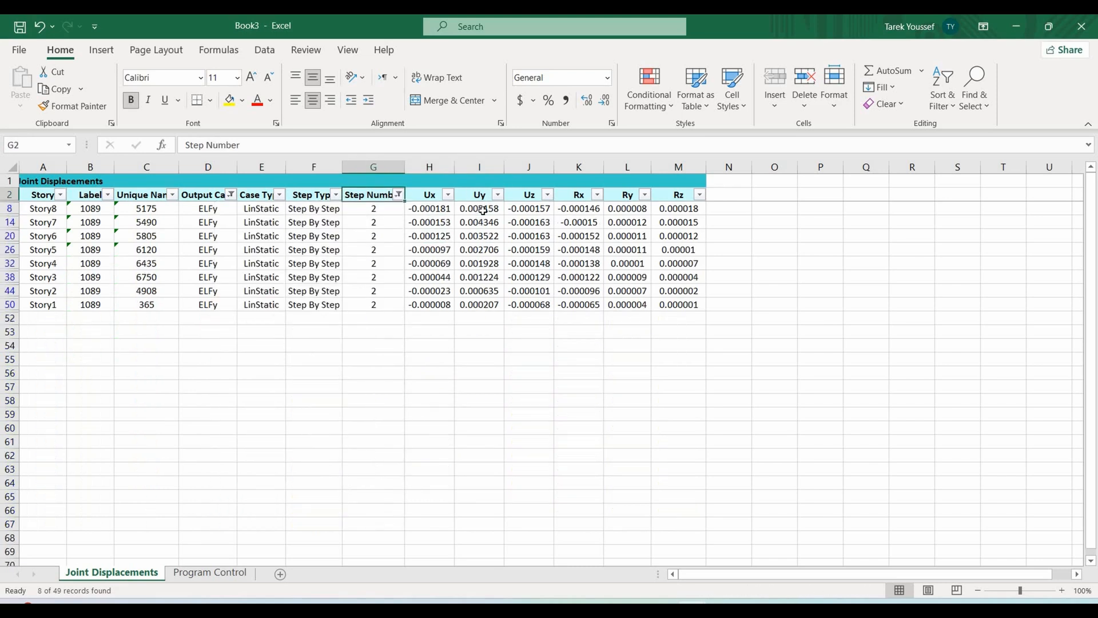
Step: Copy the filtered ELFy Uy corner displacements for all eight stories into the P-Delta sheet's helper column, starting at U32
left_click_drag(480, 208, 479, 305)
key("ctrl+c")
left_click(503, 498)
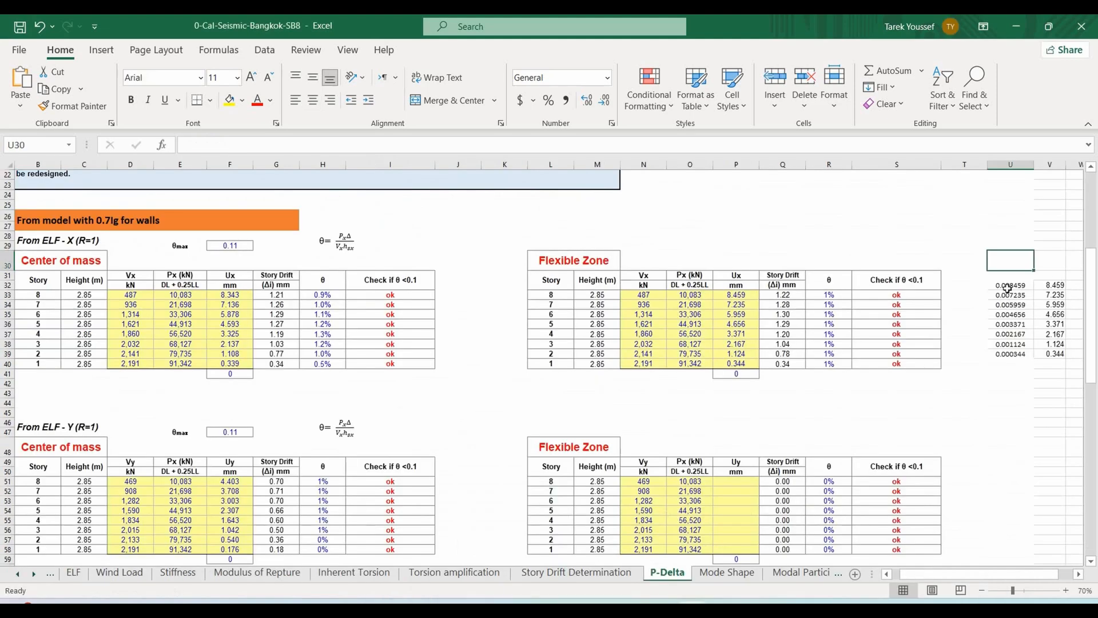
left_click(1008, 287)
key("ctrl+v")
Step: Paste the converted helper results V32:V39 as values into the ELF-Y Flexible Zone Uy column, starting at P51
left_click_drag(1050, 286, 1052, 354)
key("ctrl+c")
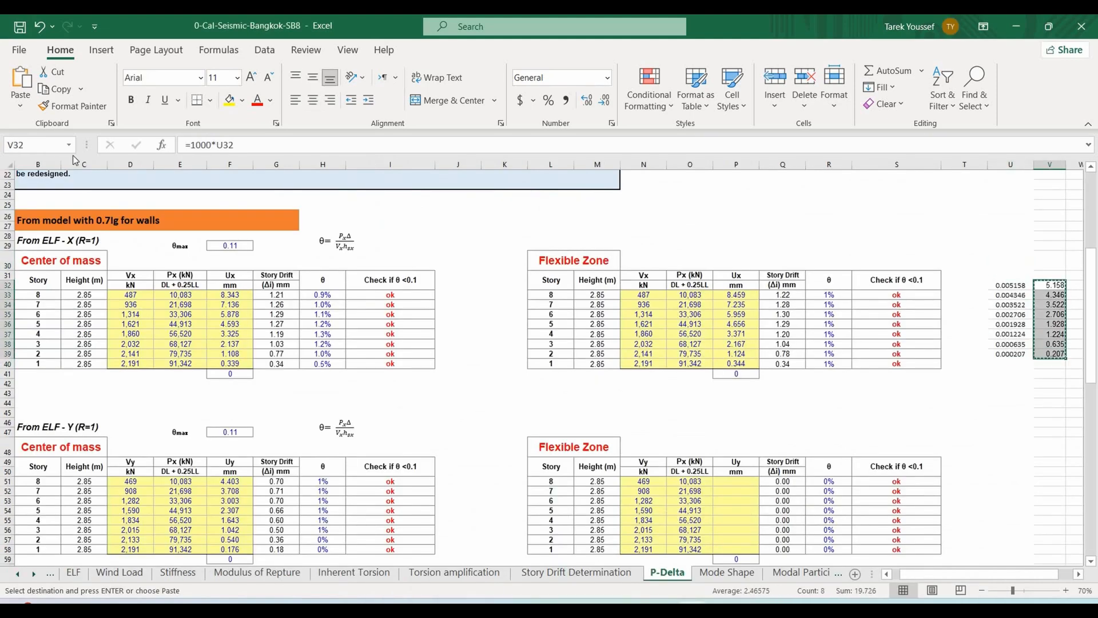
left_click(737, 481)
left_click(20, 103)
left_click(20, 219)
left_click(1052, 246)
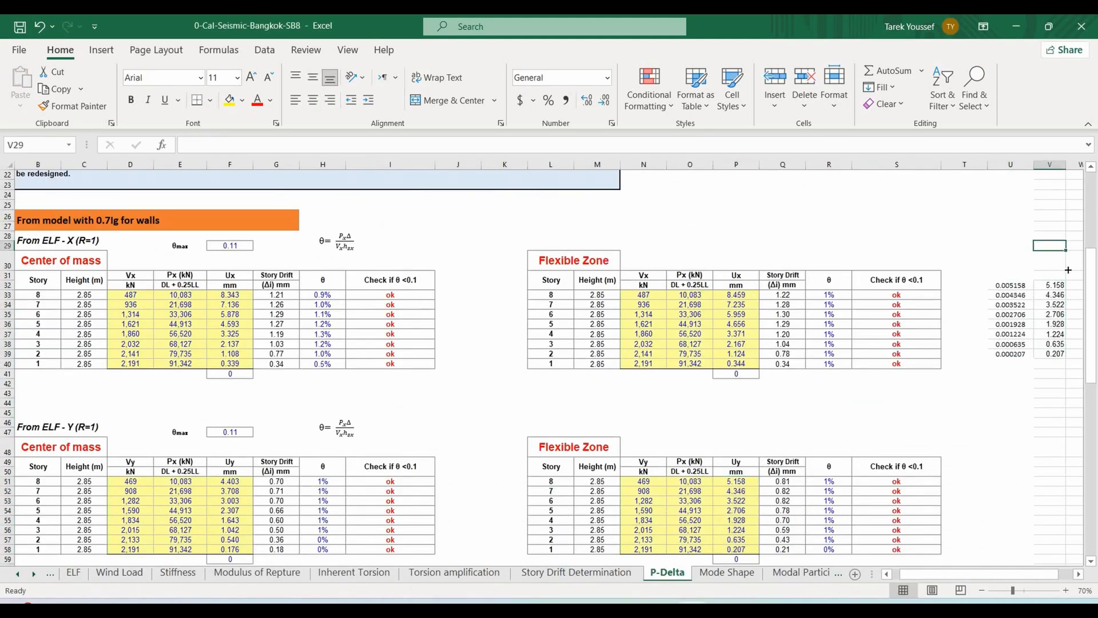
Step: Clear the temporary helper values from columns U and V beside the ELF-X tables
left_click_drag(1012, 261, 1051, 262)
left_click_drag(1067, 270, 1058, 385)
left_click(1048, 404)
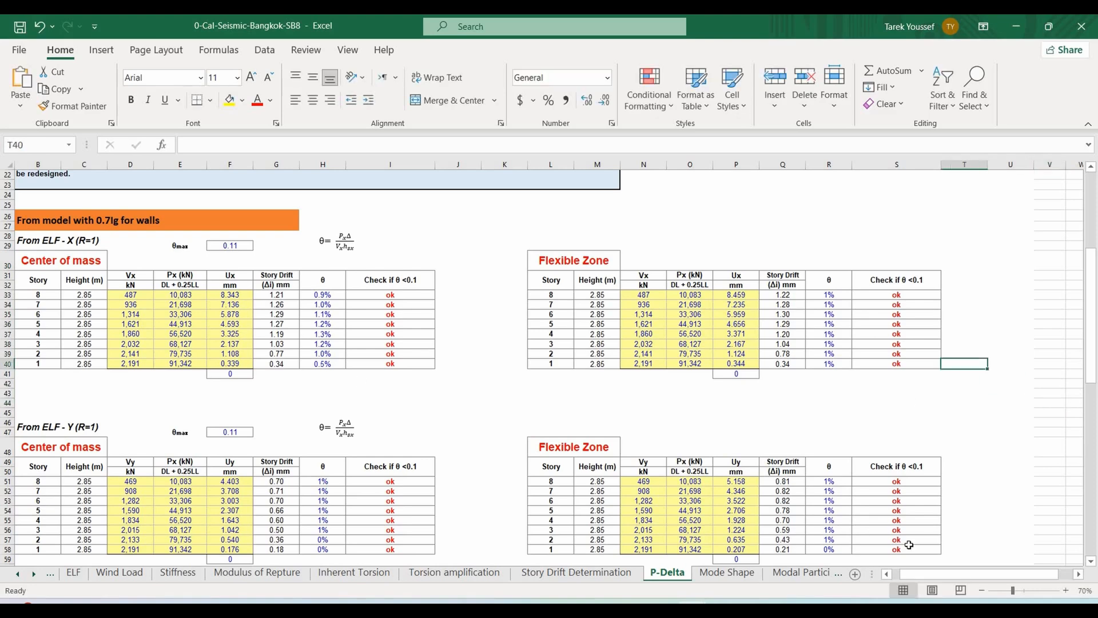
Step: Review the θ values and checks in the ELF tables and the story drift ratios in the RSA tables of the P-Delta sheet
left_click_drag(38, 280, 938, 549)
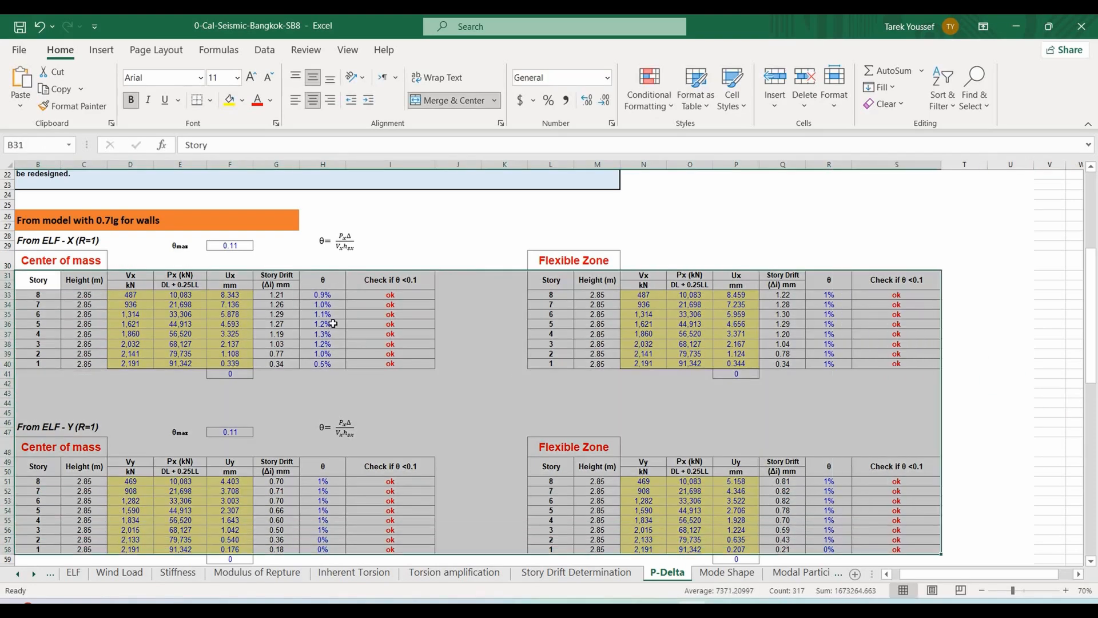
scroll(330, 320, "down", 1)
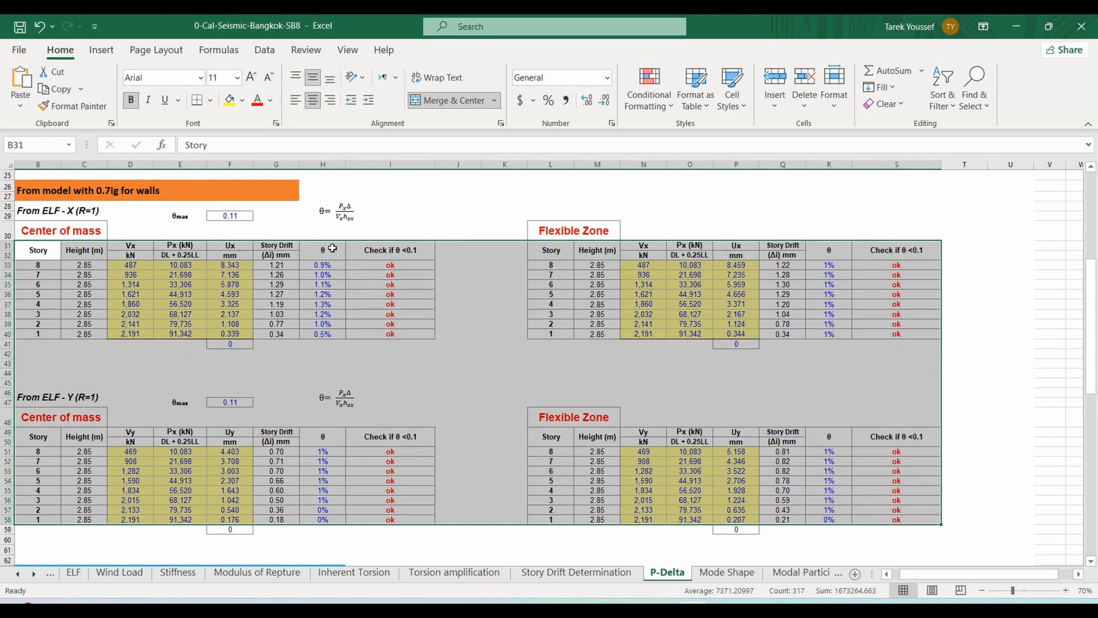
left_click_drag(323, 250, 323, 334)
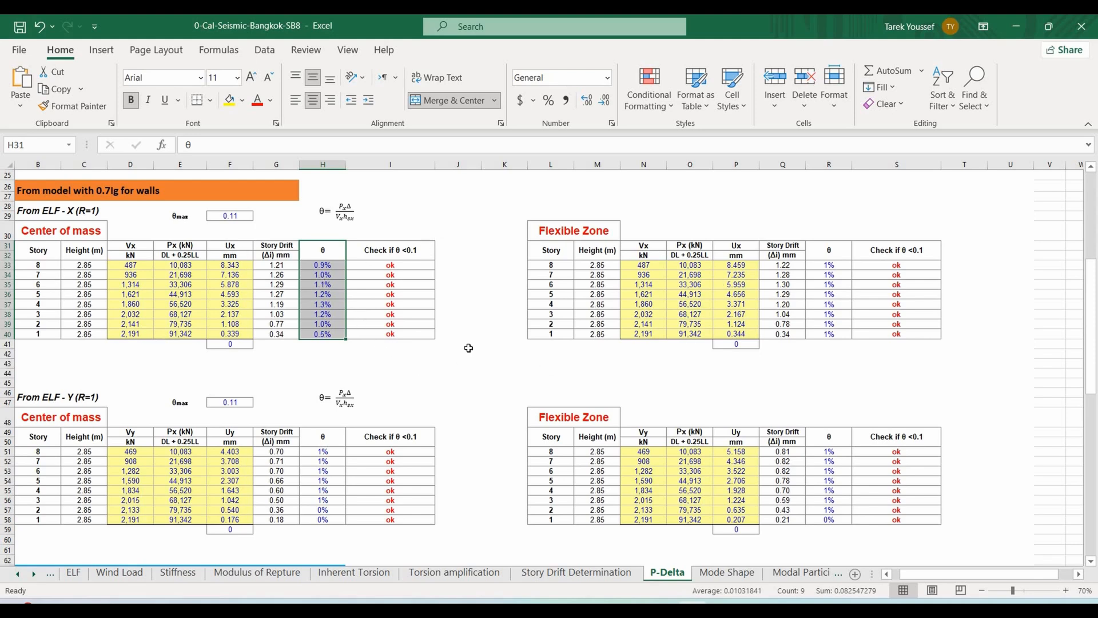
scroll(468, 346, "down", 14)
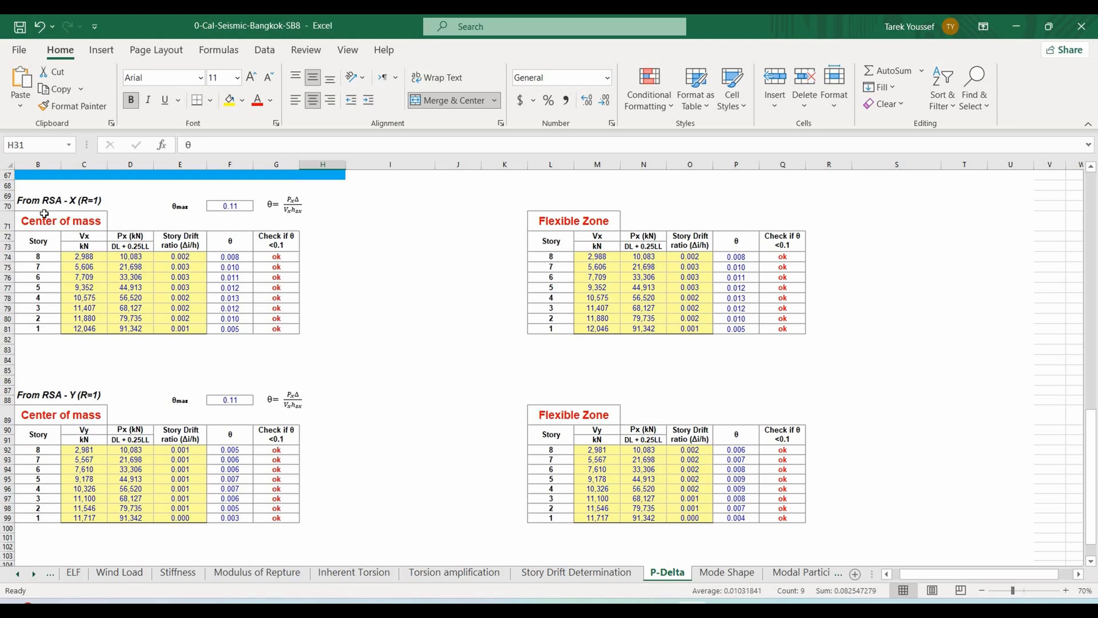
left_click(192, 259)
left_click(188, 331, "shift")
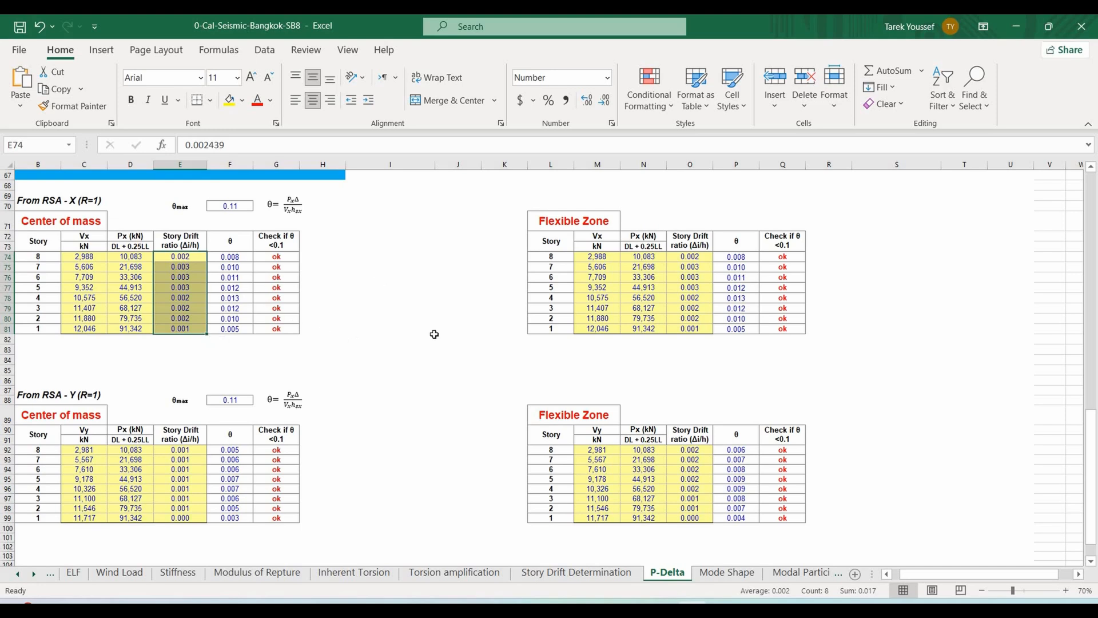
scroll(399, 371, "up", 12)
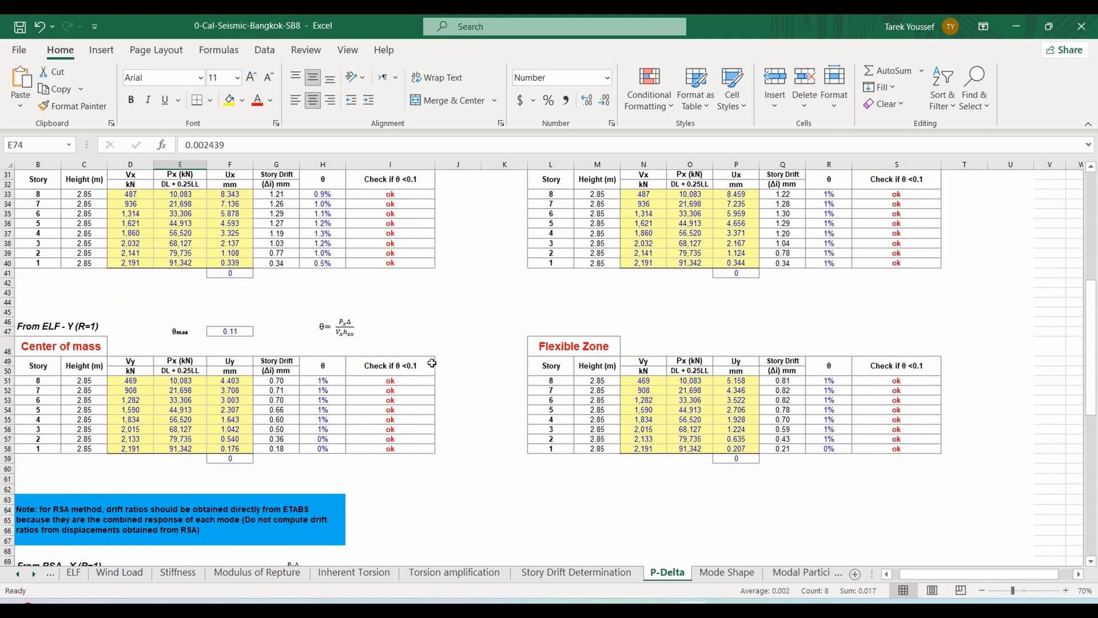
scroll(261, 338, "up", 2)
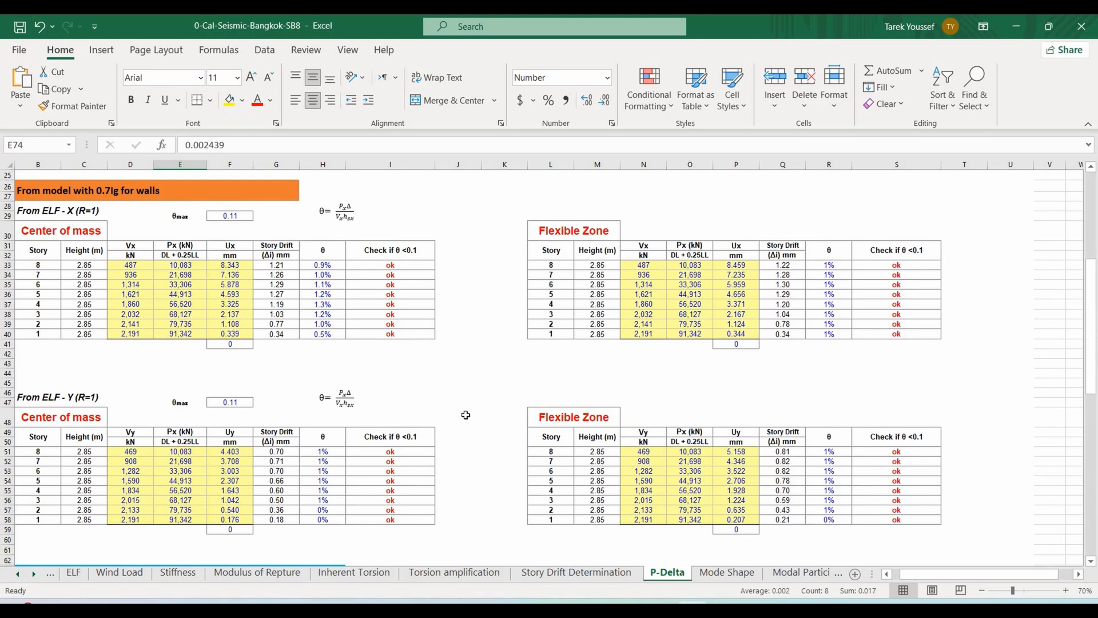
scroll(465, 415, "up", 8)
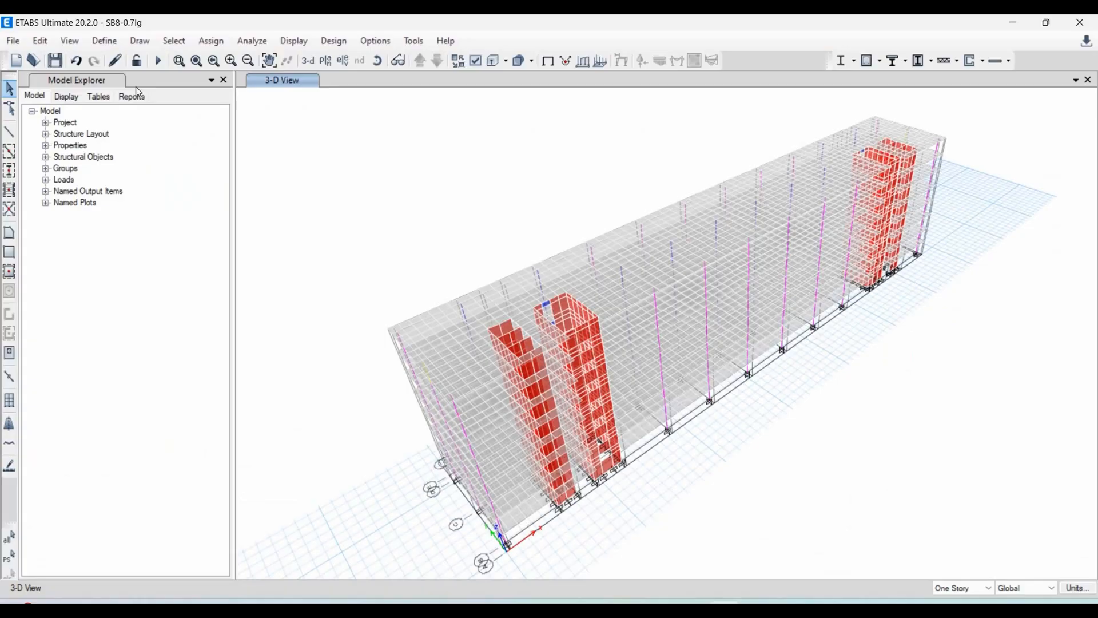
Step: In the ETABS preset P-Delta options, try the Iterative - Based on Loads method with Dead and SIDL at scale factor 1
left_click(103, 41)
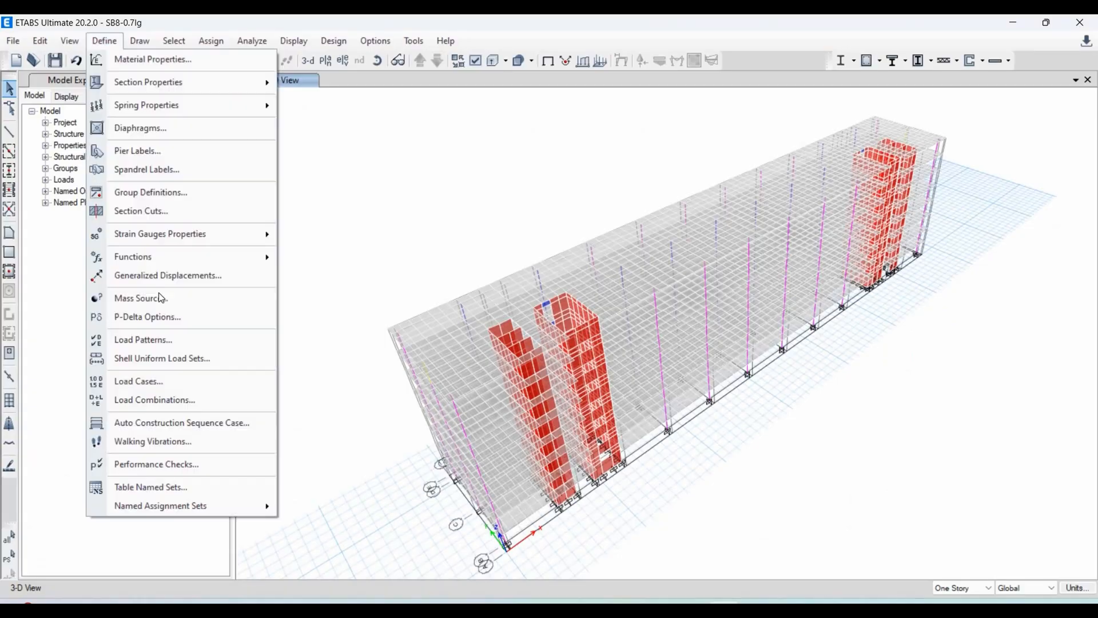
left_click(169, 318)
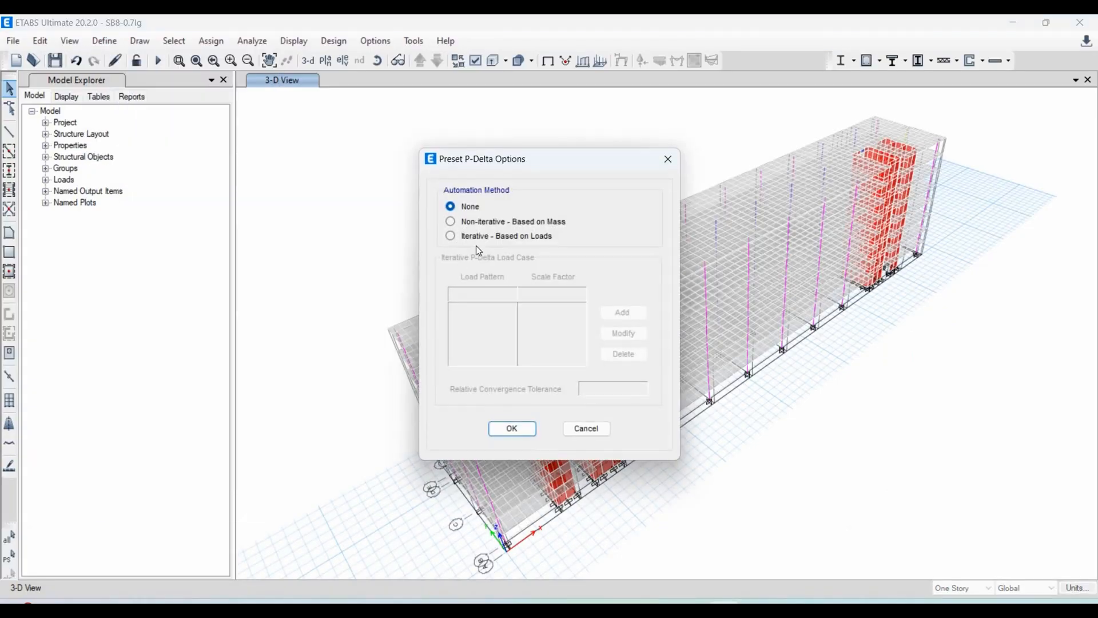
left_click(470, 237)
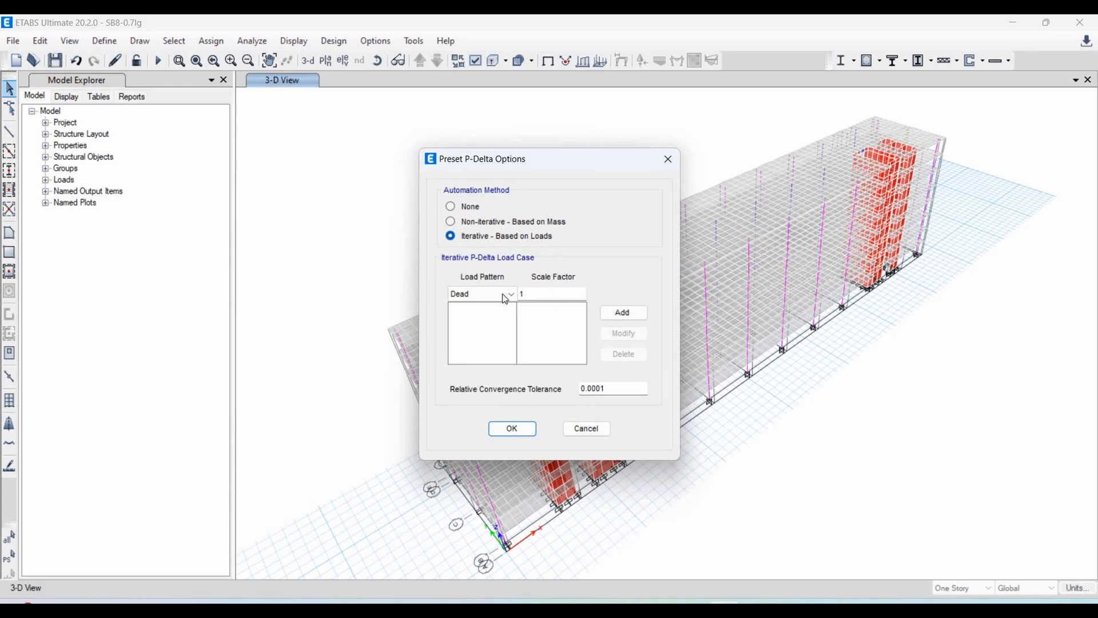
left_click(623, 313)
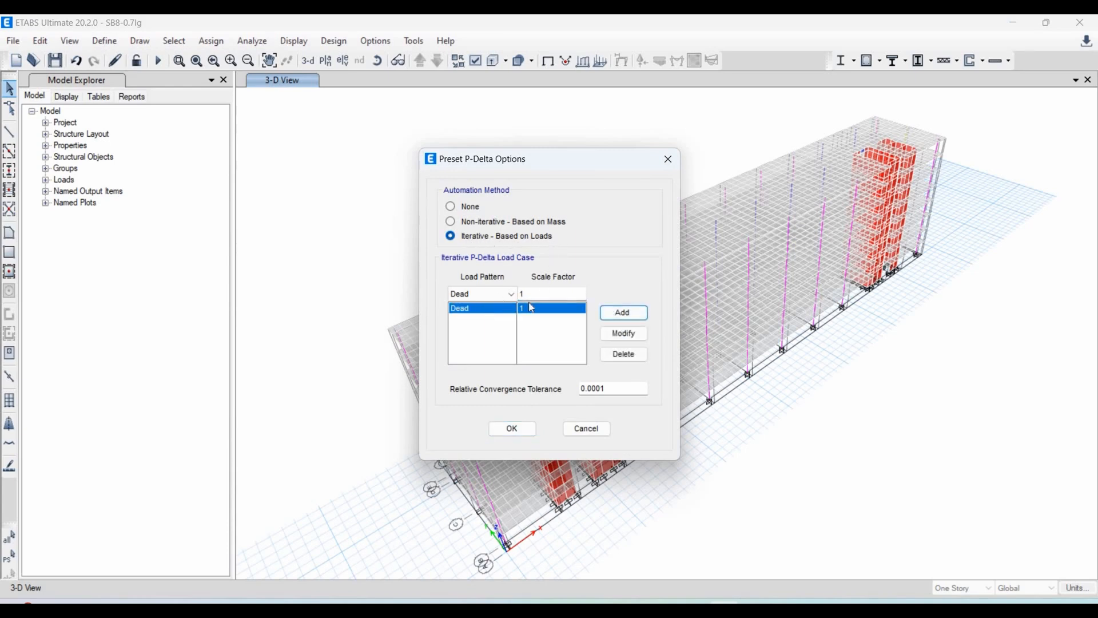
left_click(492, 295)
left_click(471, 323)
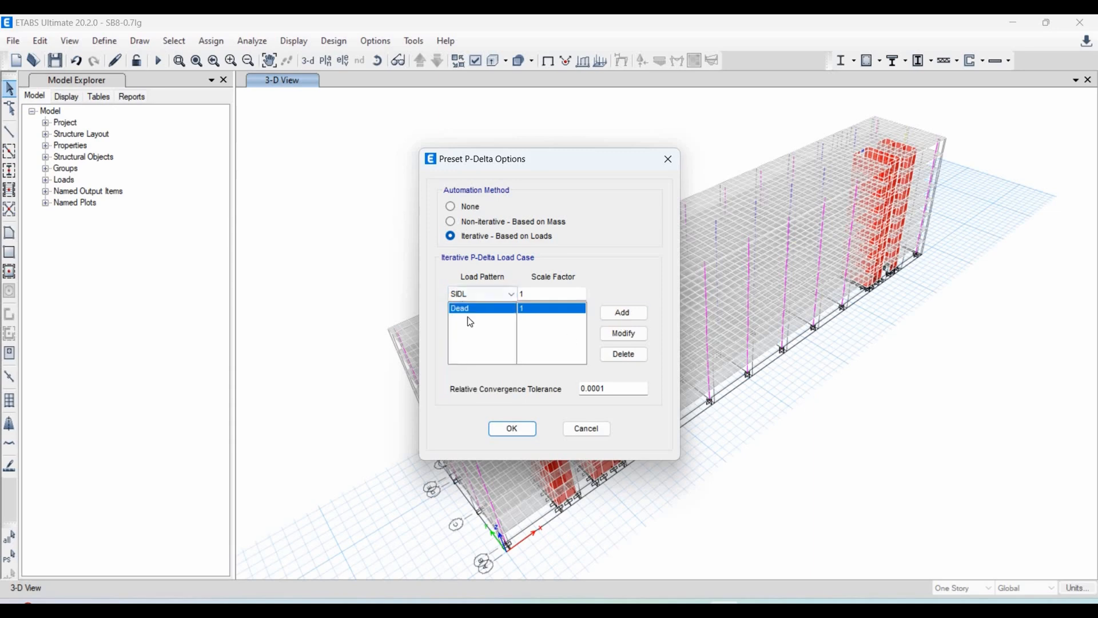
left_click(624, 313)
Step: Try adding the Live load pattern with scale factor 0.25 to the iterative P-Delta load case, and discard the P-Delta options
left_click(511, 294)
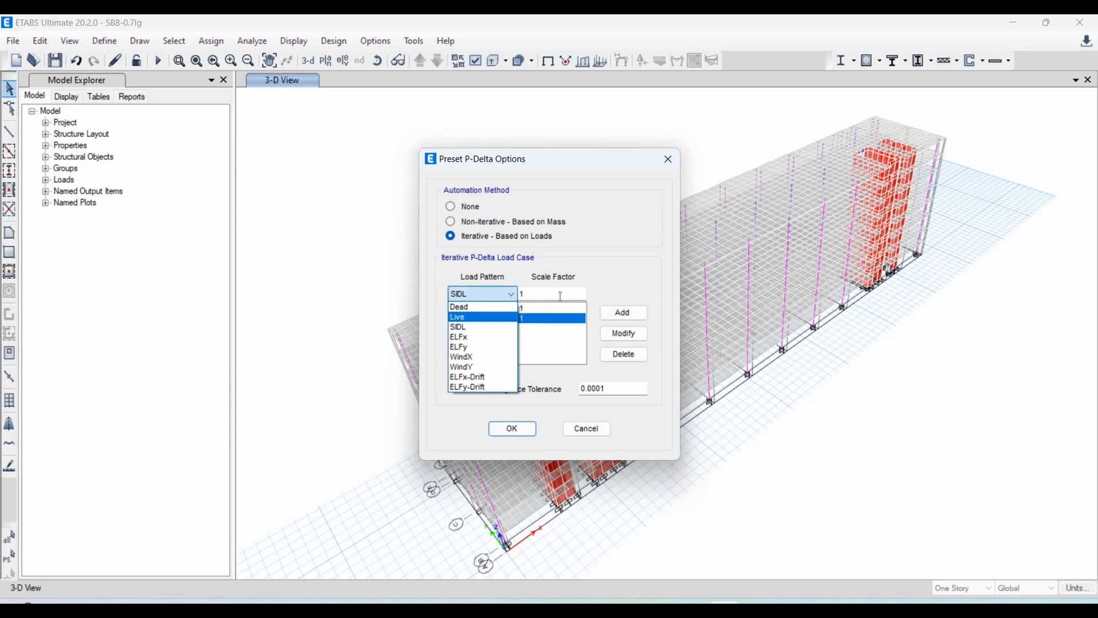
left_click(475, 318)
key("Tab")
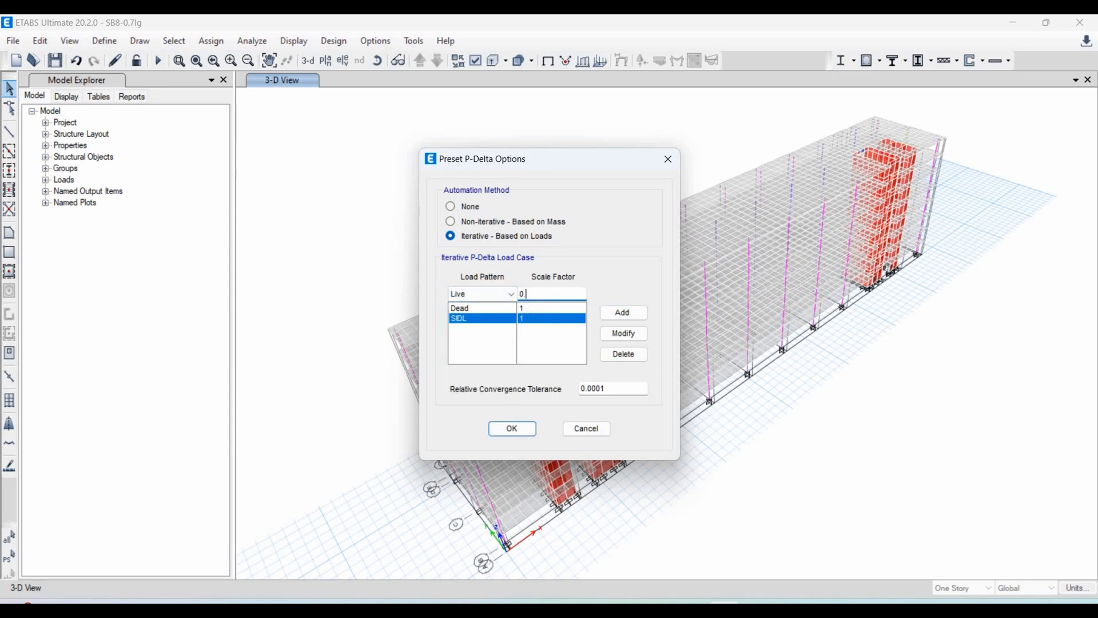
type("0.25")
left_click(609, 316)
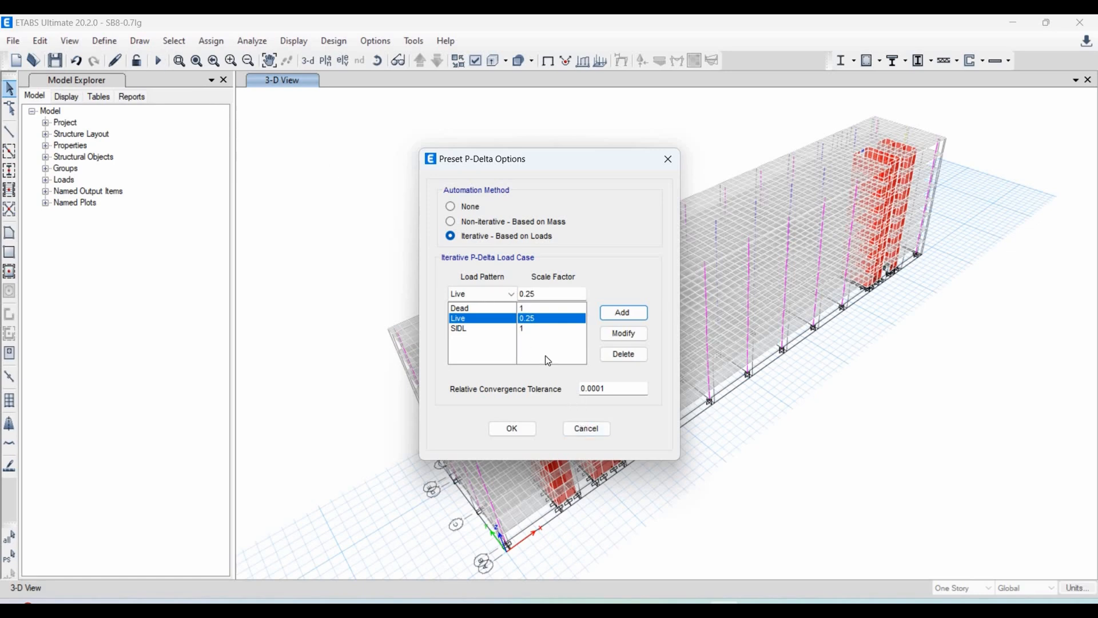
left_click(589, 430)
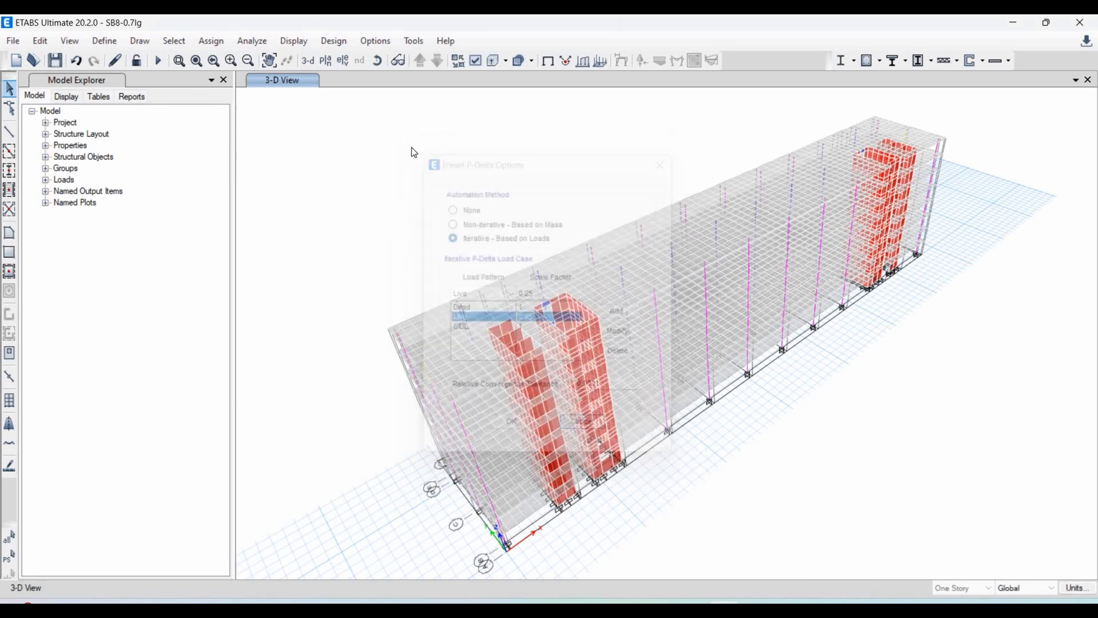